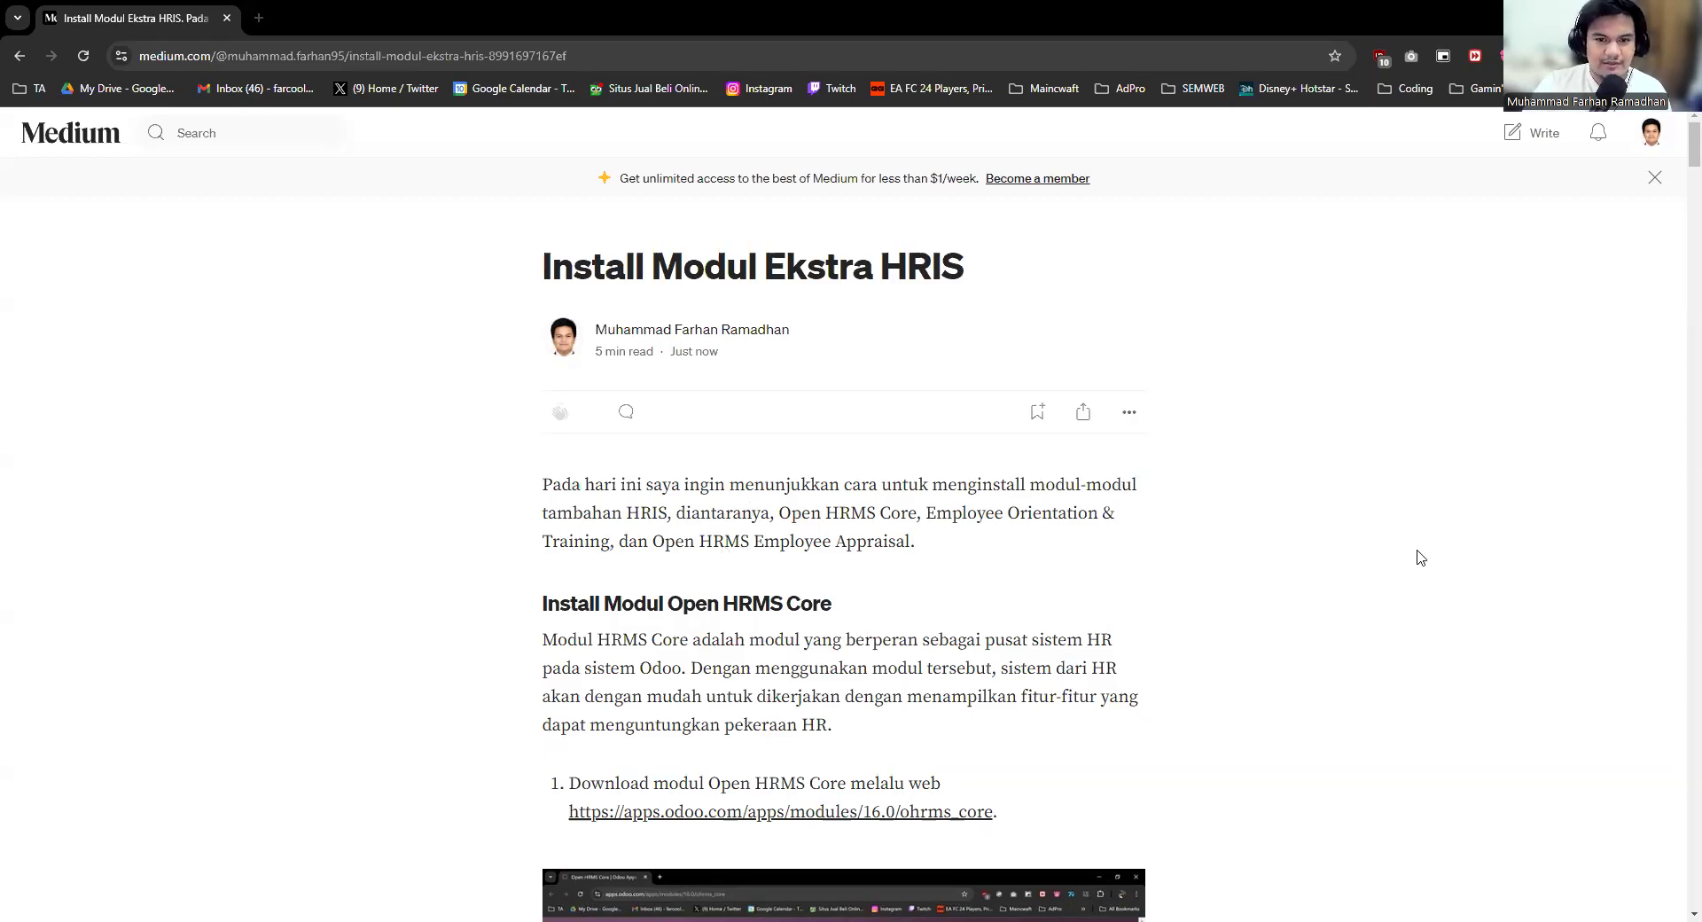
Step: Read the article's introduction and examine the enlarged Open HRMS Core download screenshot for version 16.0
scroll(1418, 556, "down", 1)
scroll(1418, 556, "down", 2)
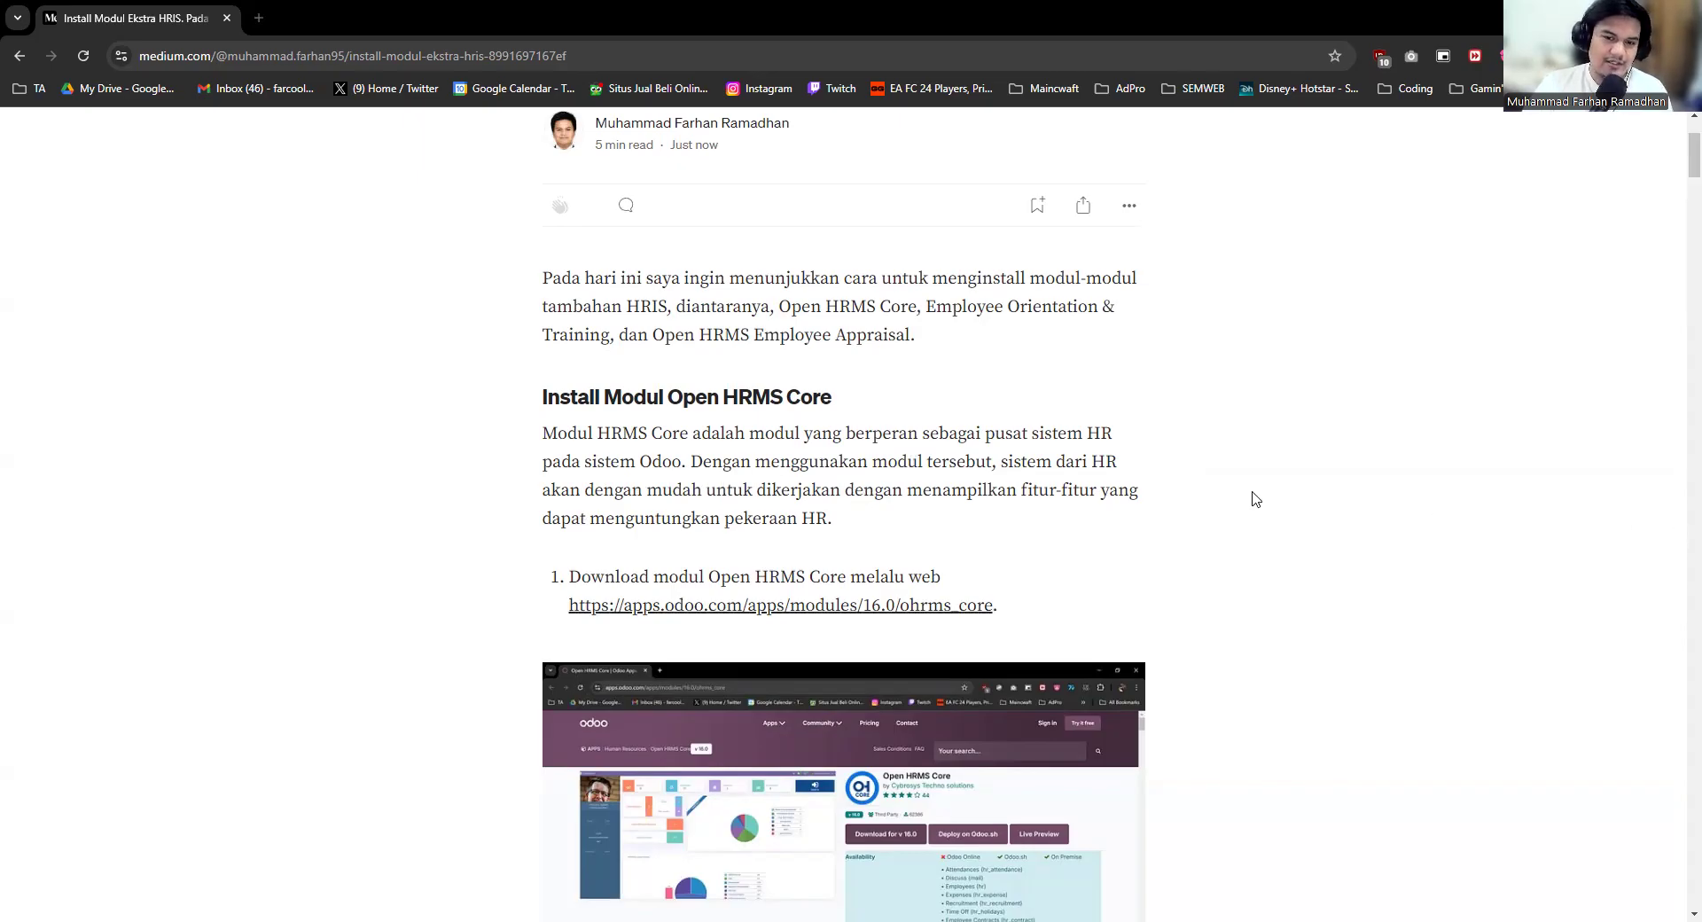
scroll(1267, 449, "down", 3)
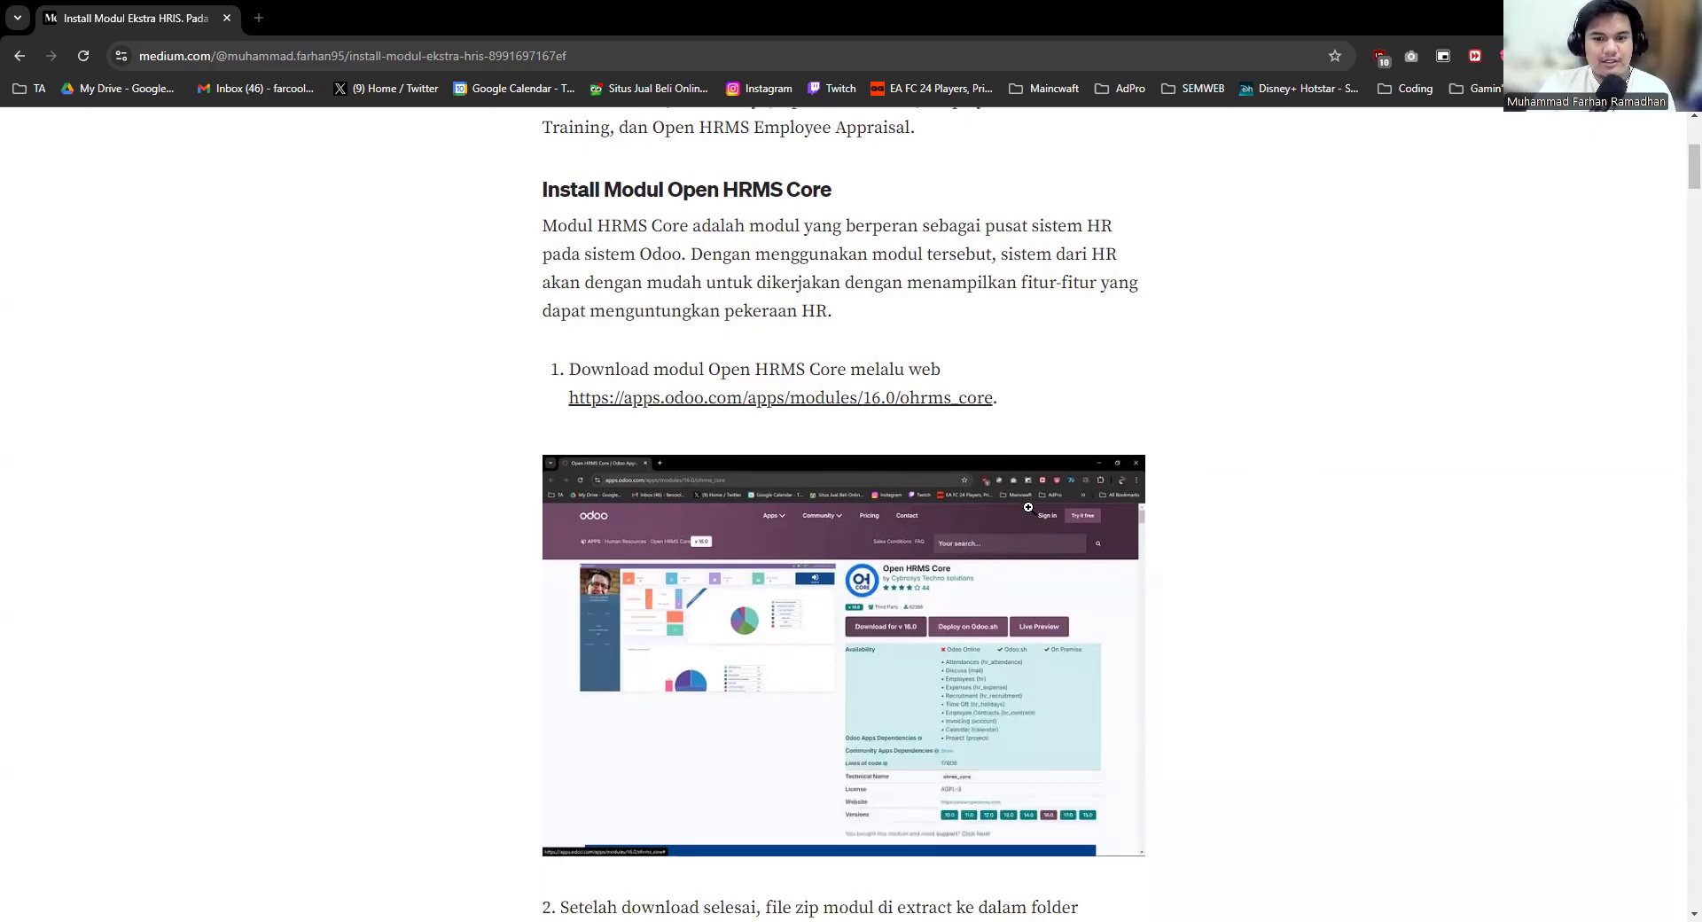
left_click(999, 584)
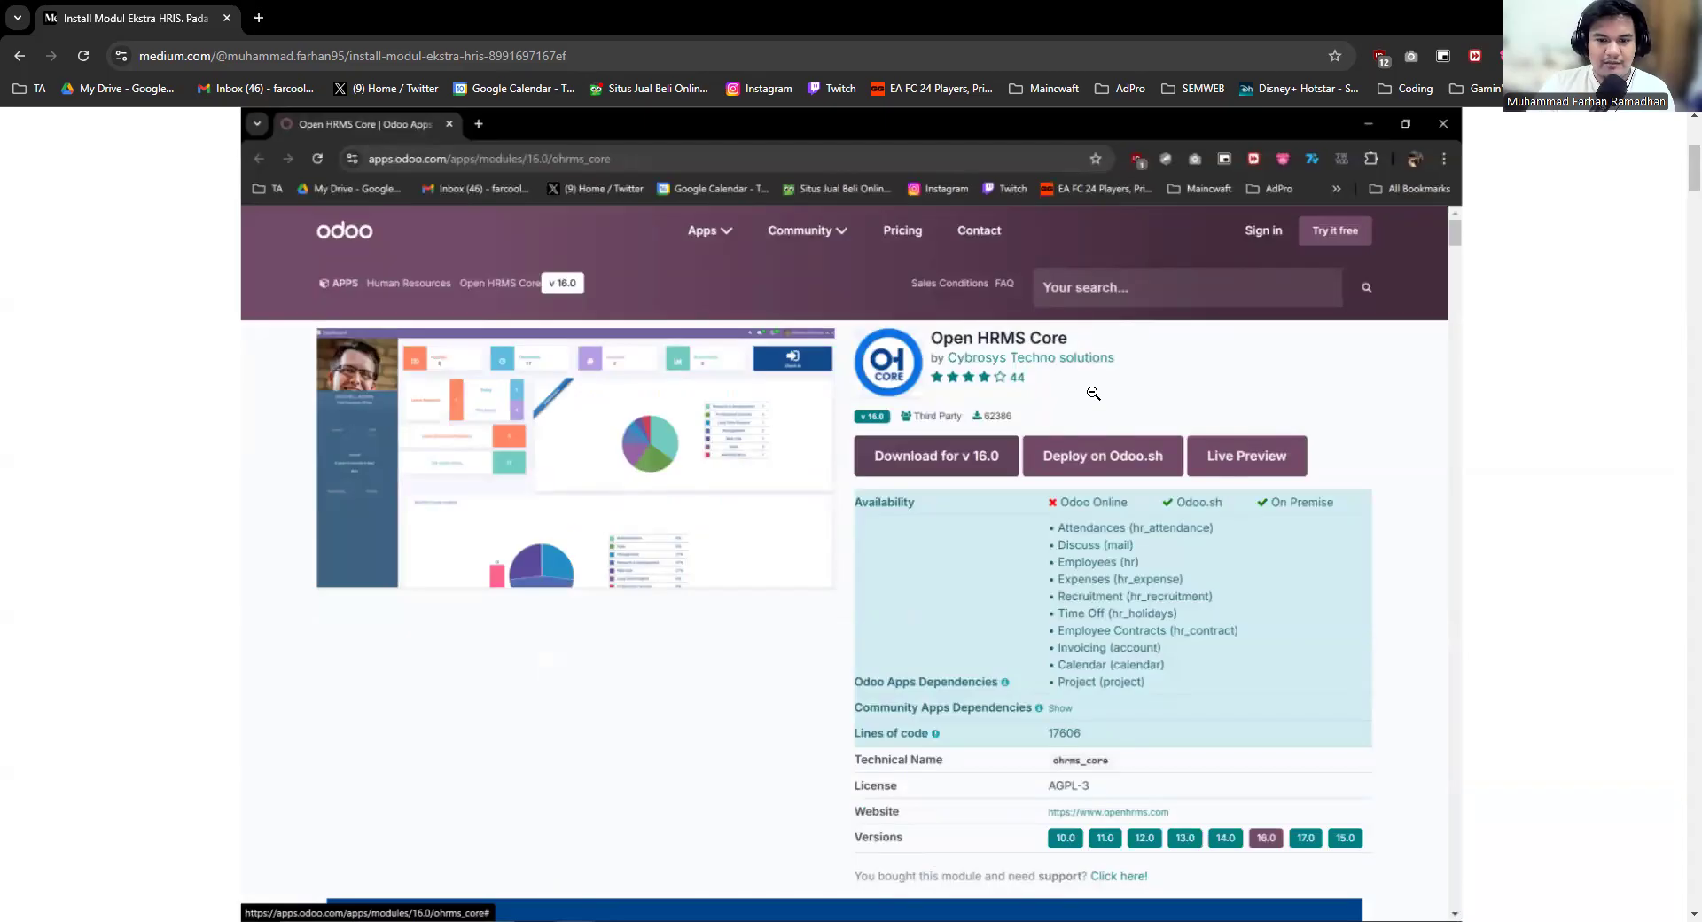
left_click(1493, 448)
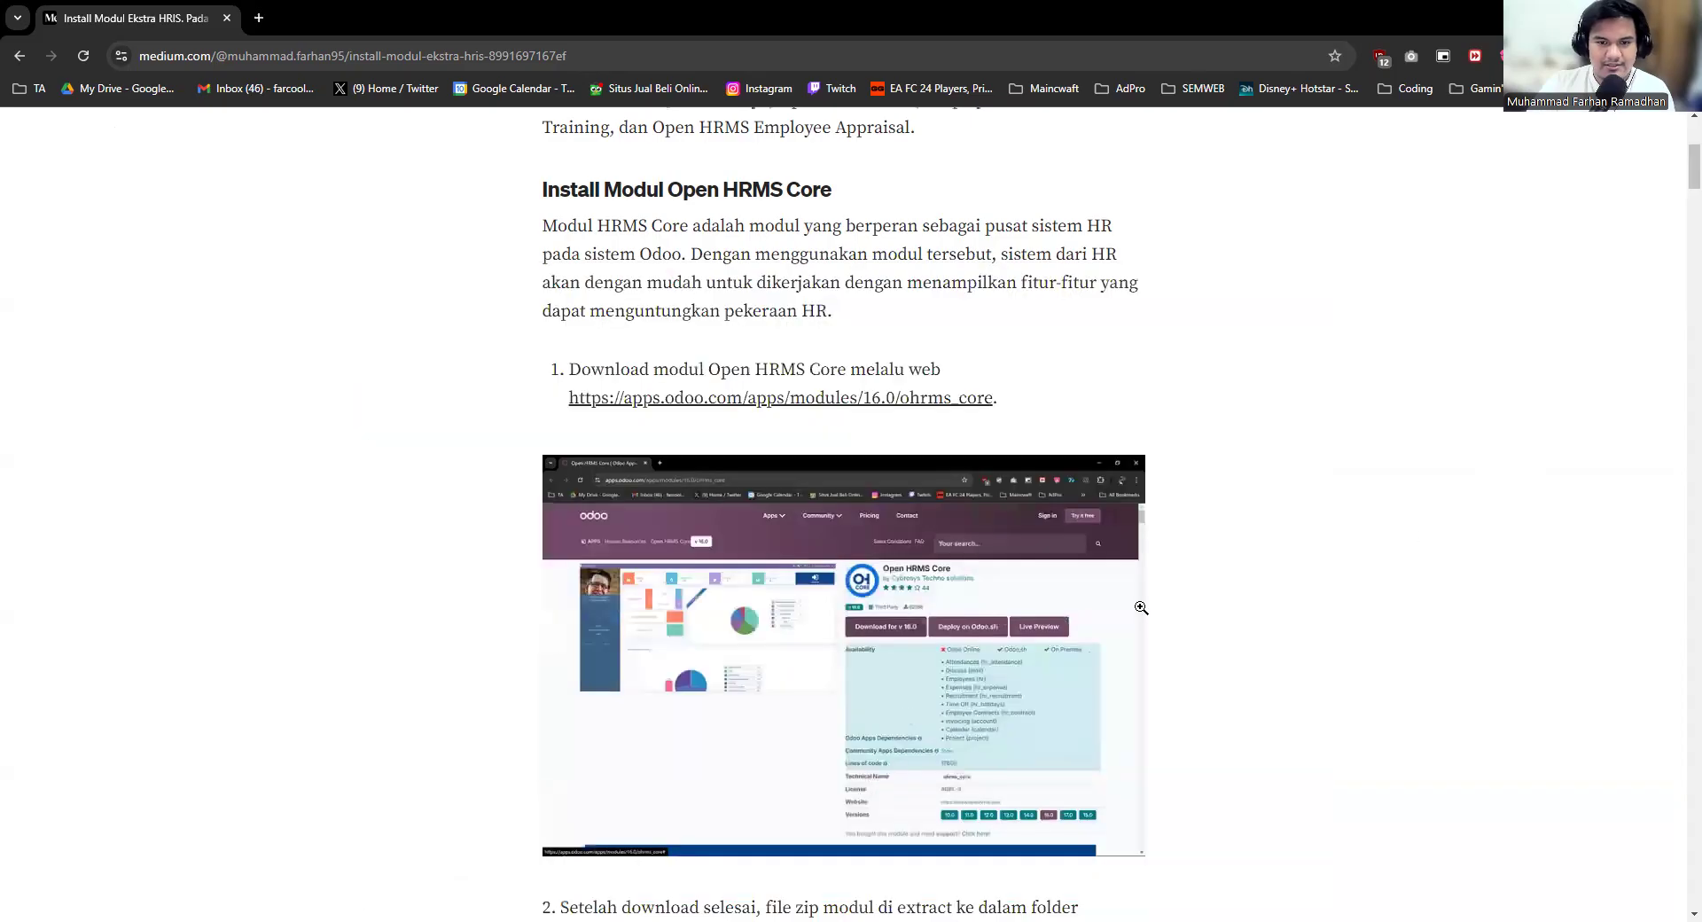
Step: Read the instructions for extracting the module and setting the addons path, and examine the odoo.conf screenshot enlarged
scroll(1139, 602, "down", 2)
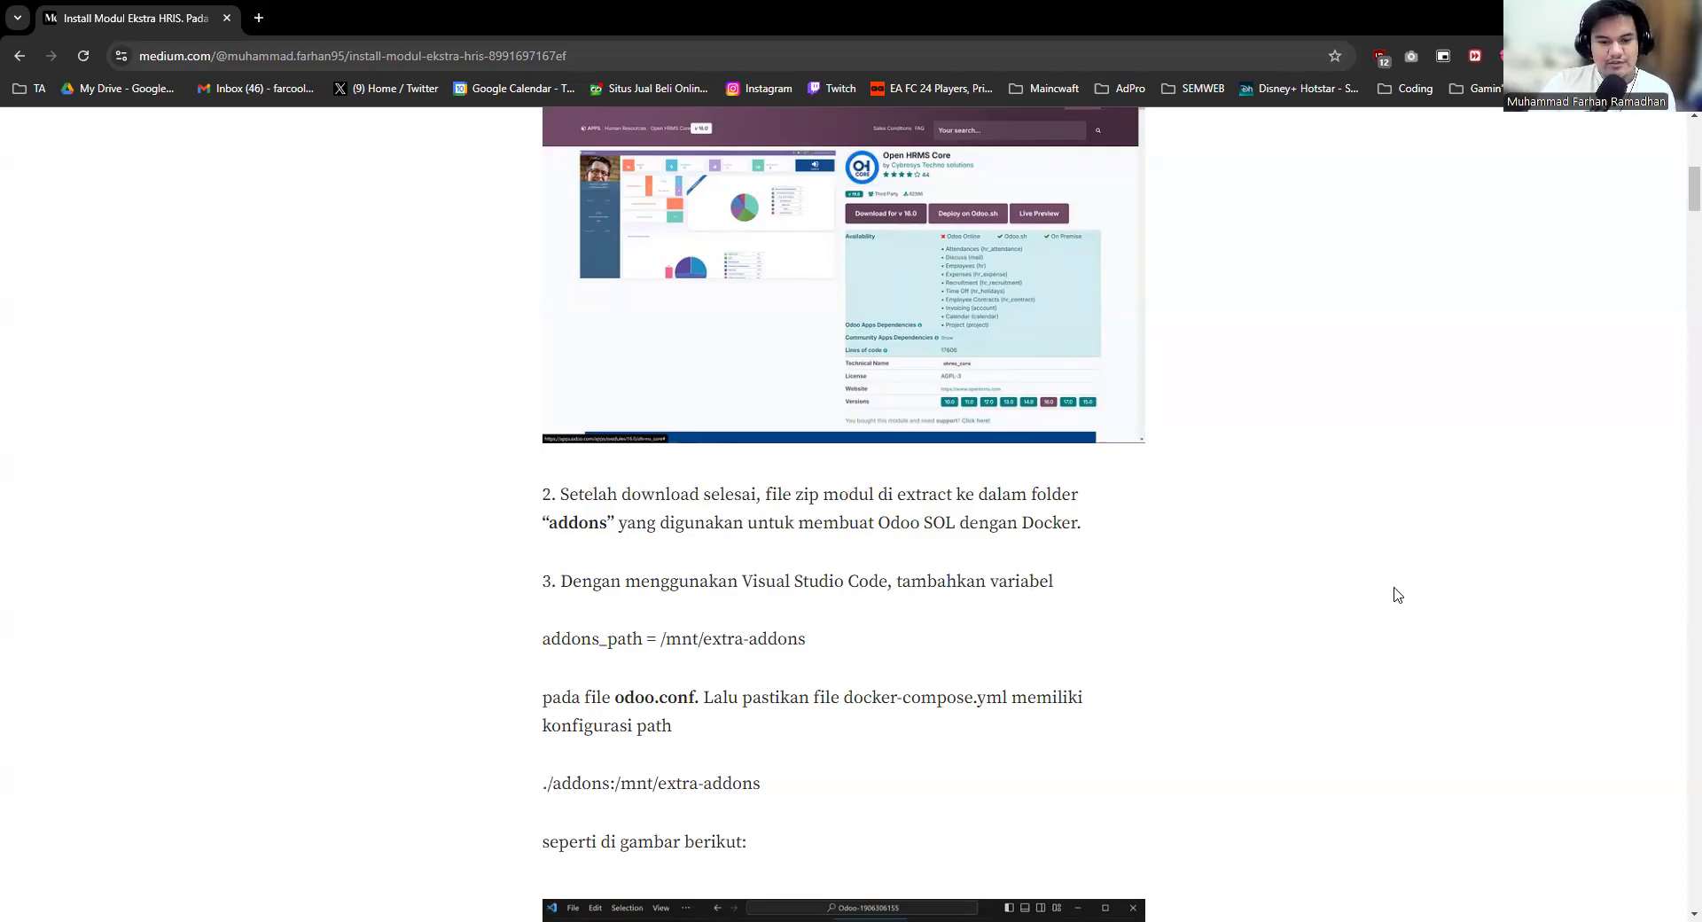
scroll(1397, 594, "down", 2)
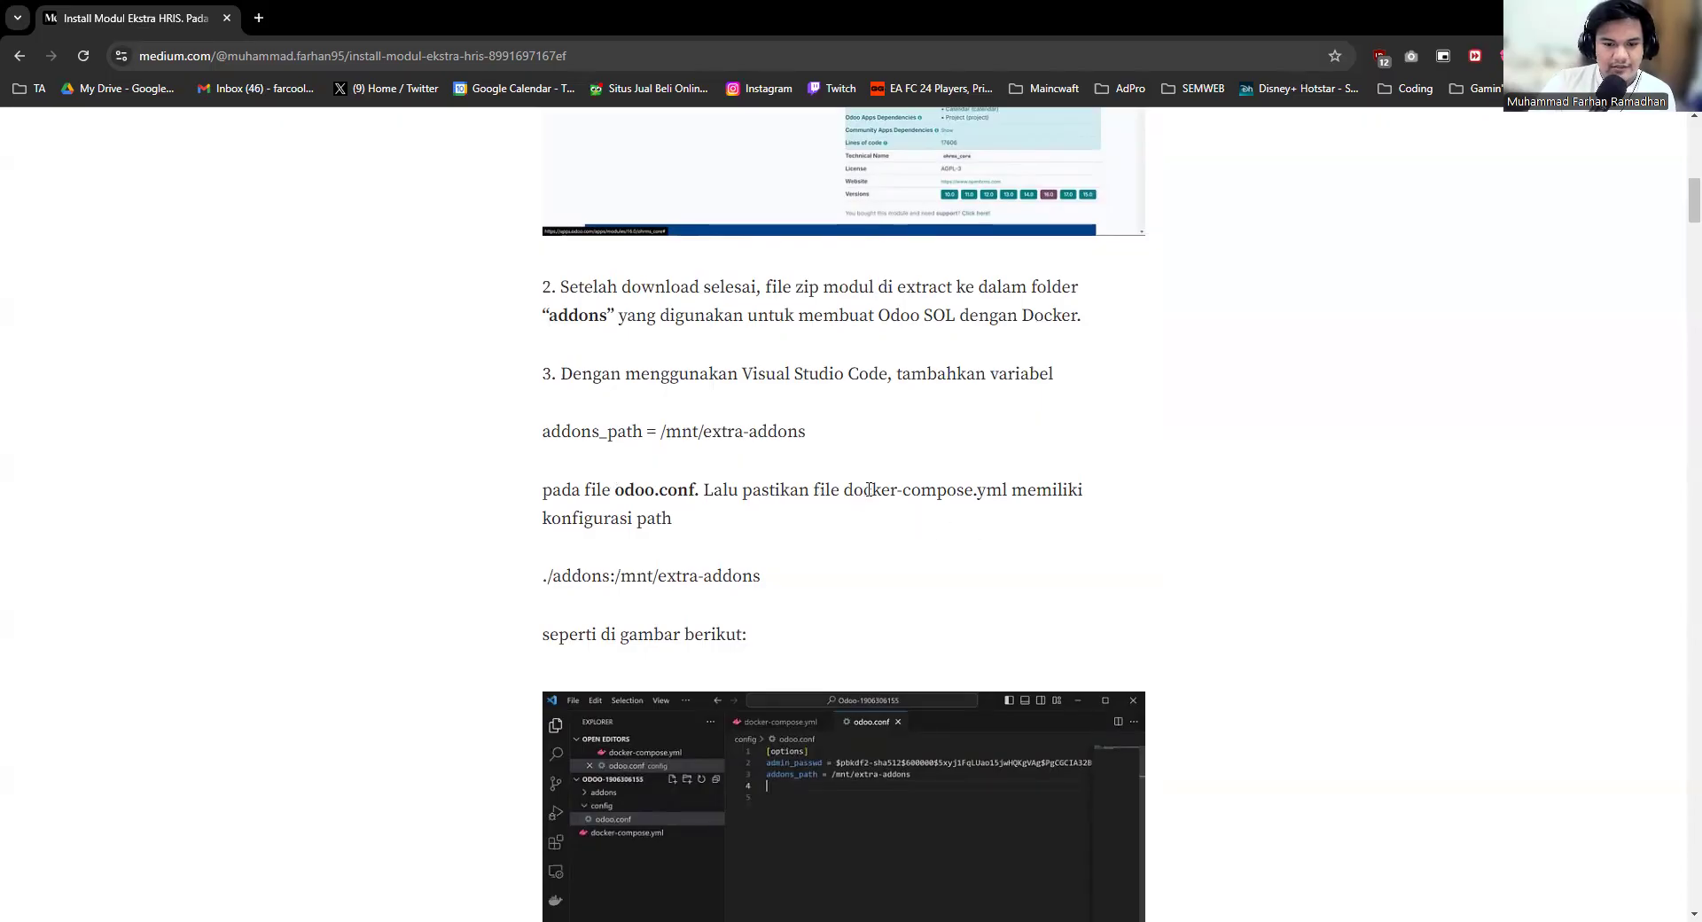
scroll(1137, 536, "down", 2)
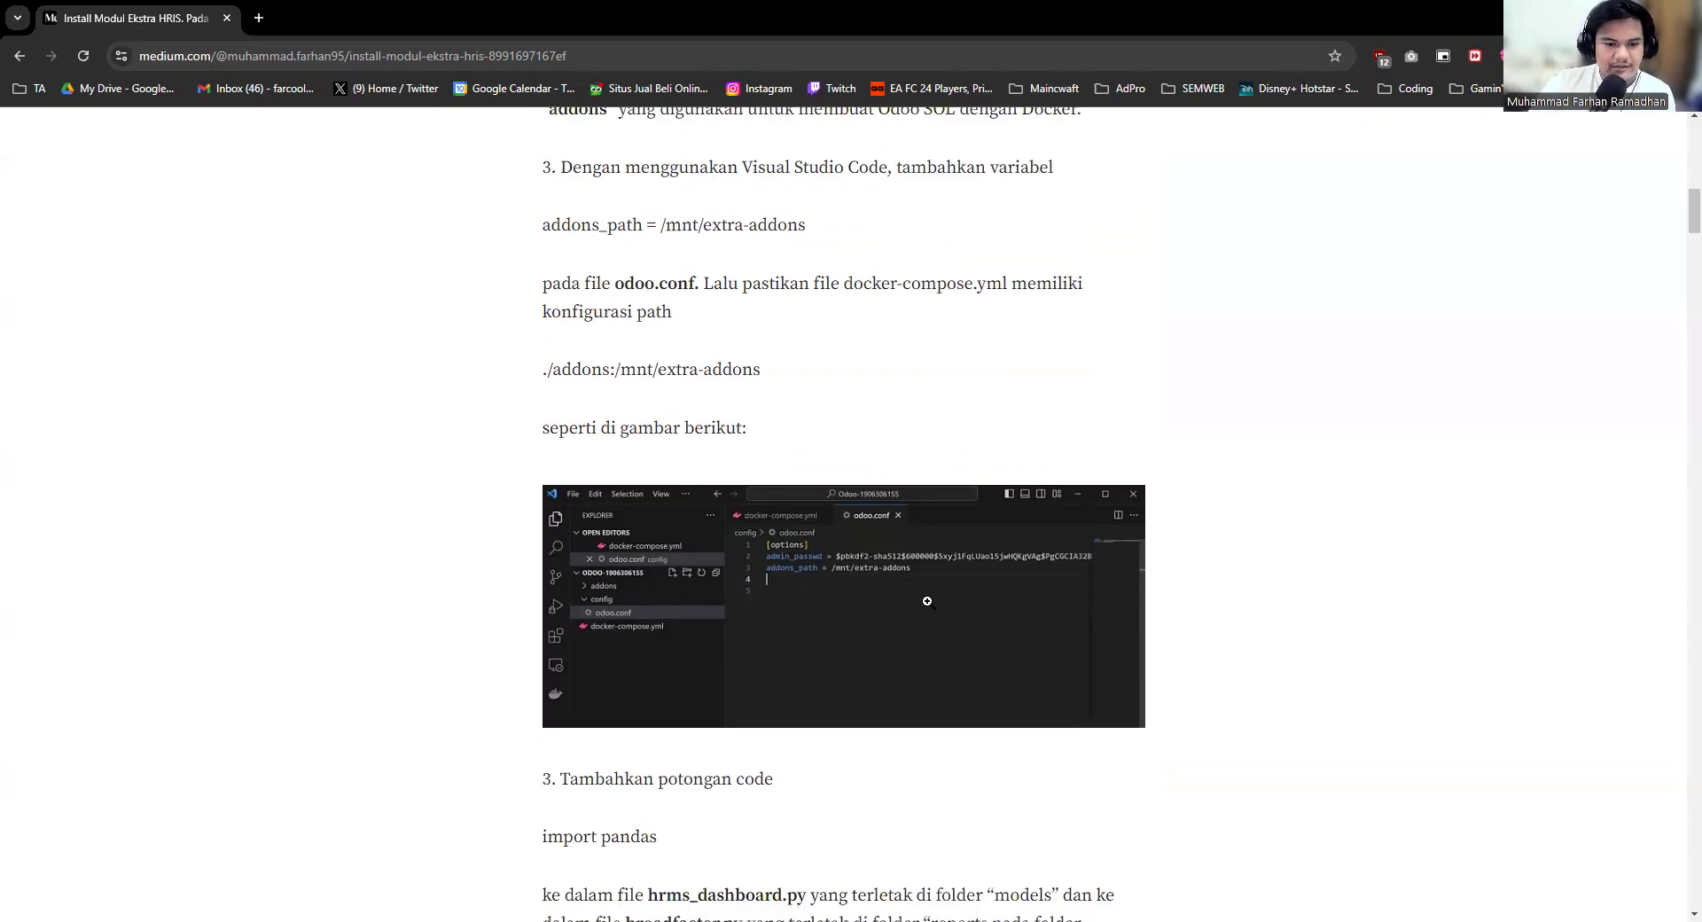
left_click(1135, 536)
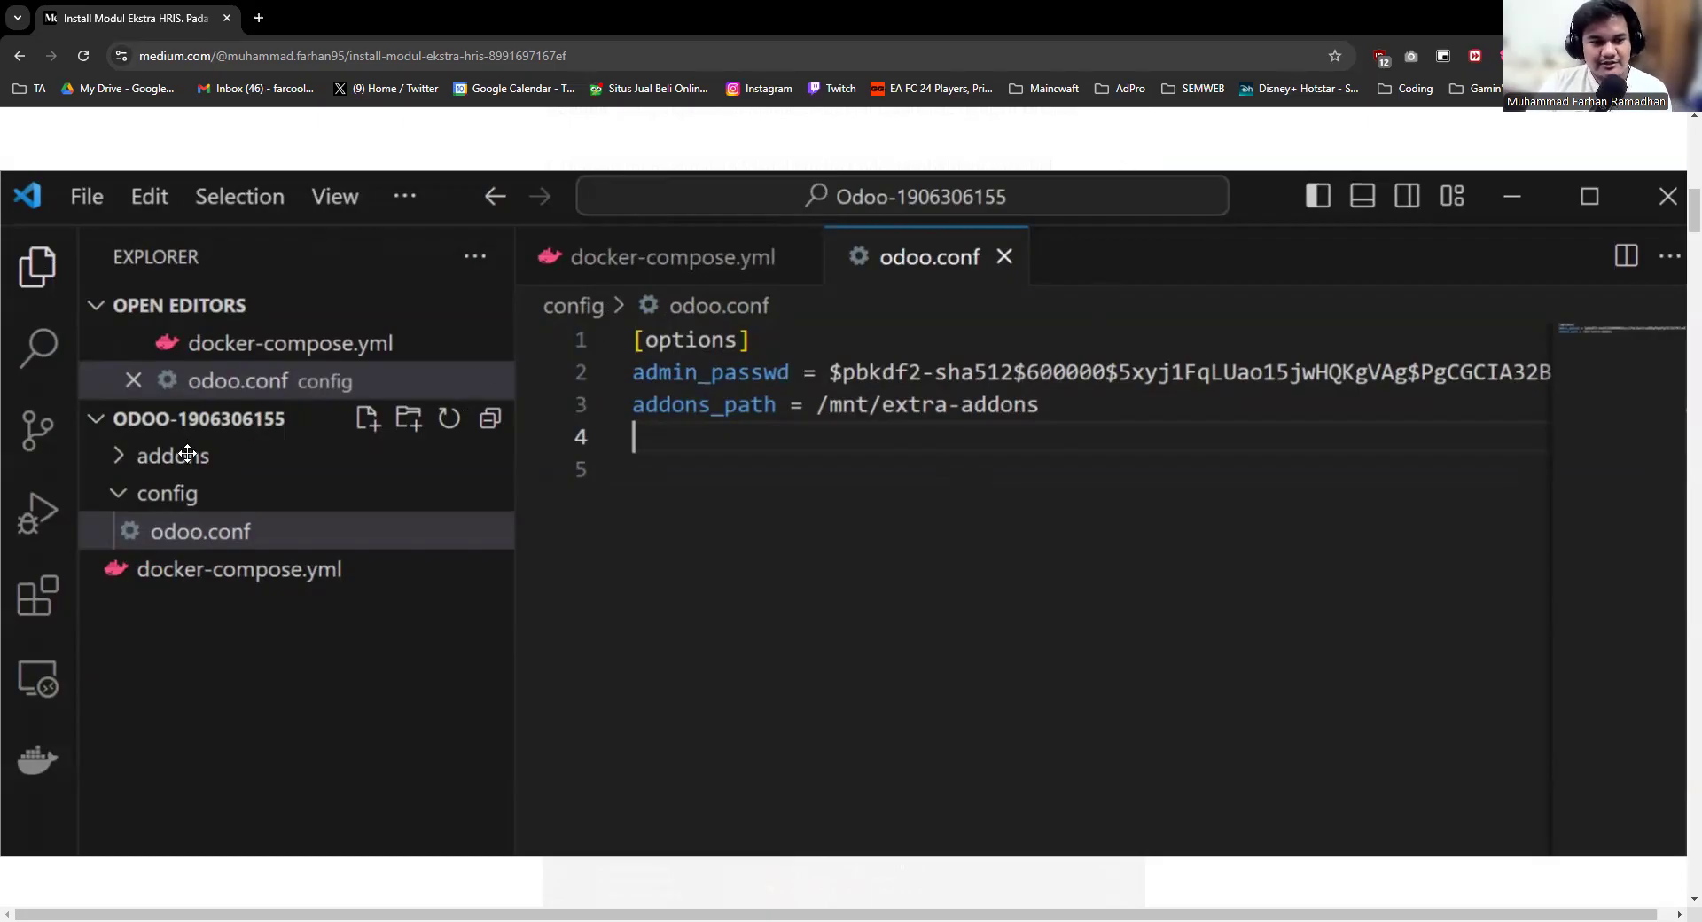
left_click(1150, 124)
Step: Read the "import pandas" step and examine the enlarged code screenshots of hrms_dashboard.py and broadfactor.py
scroll(1117, 415, "down", 2)
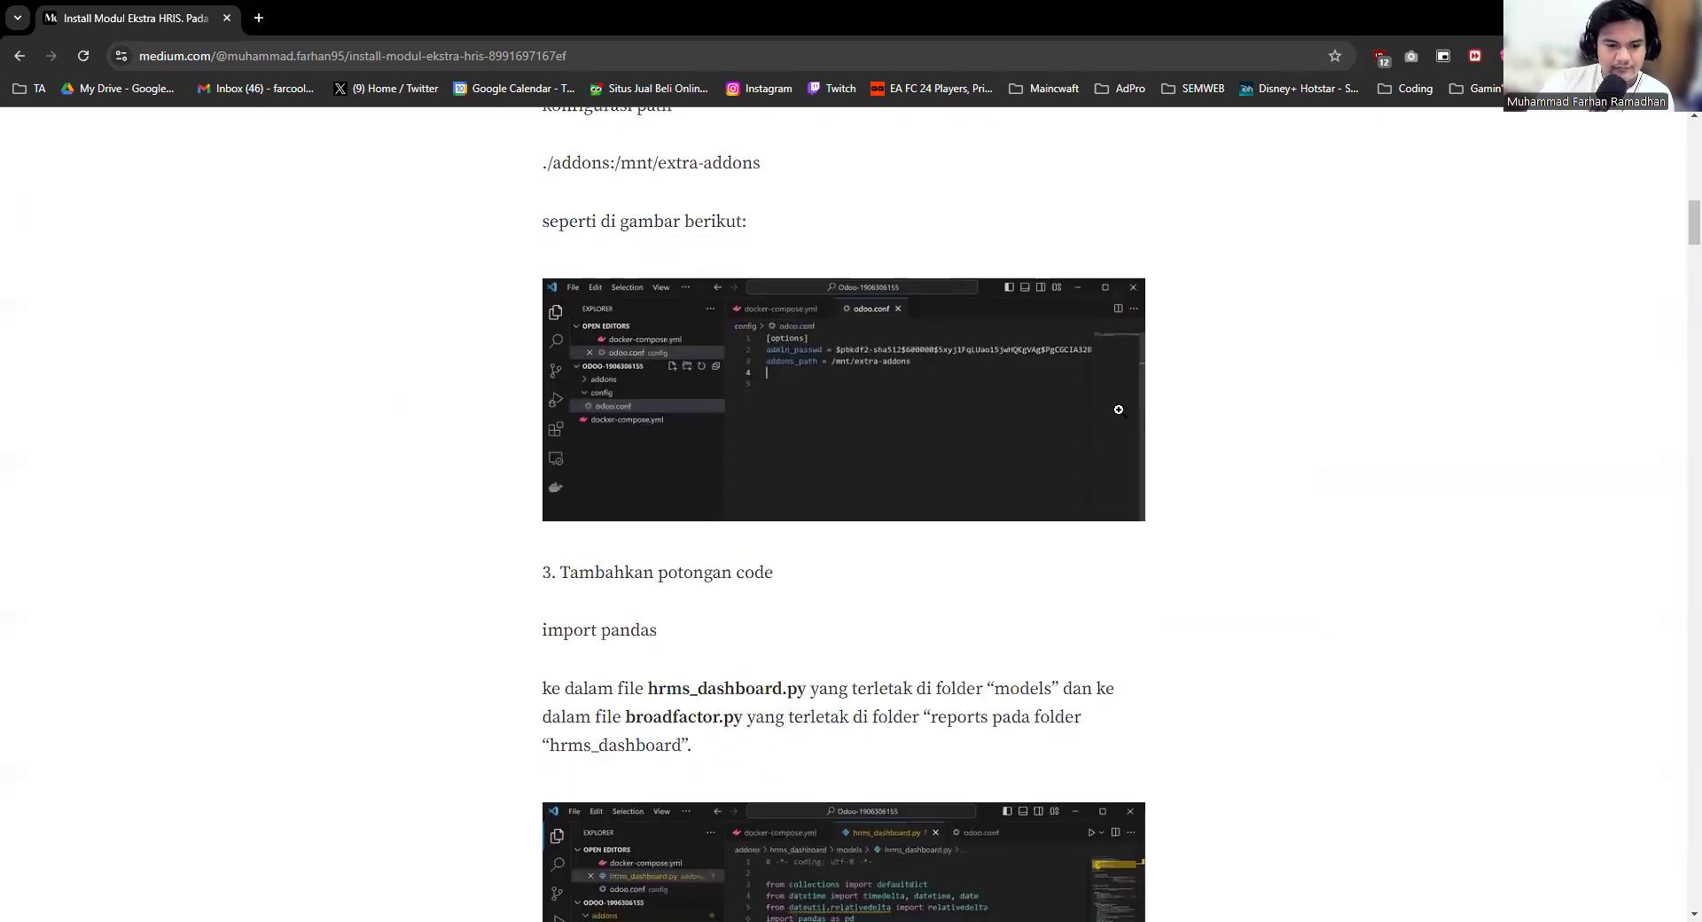
scroll(1115, 436, "down", 2)
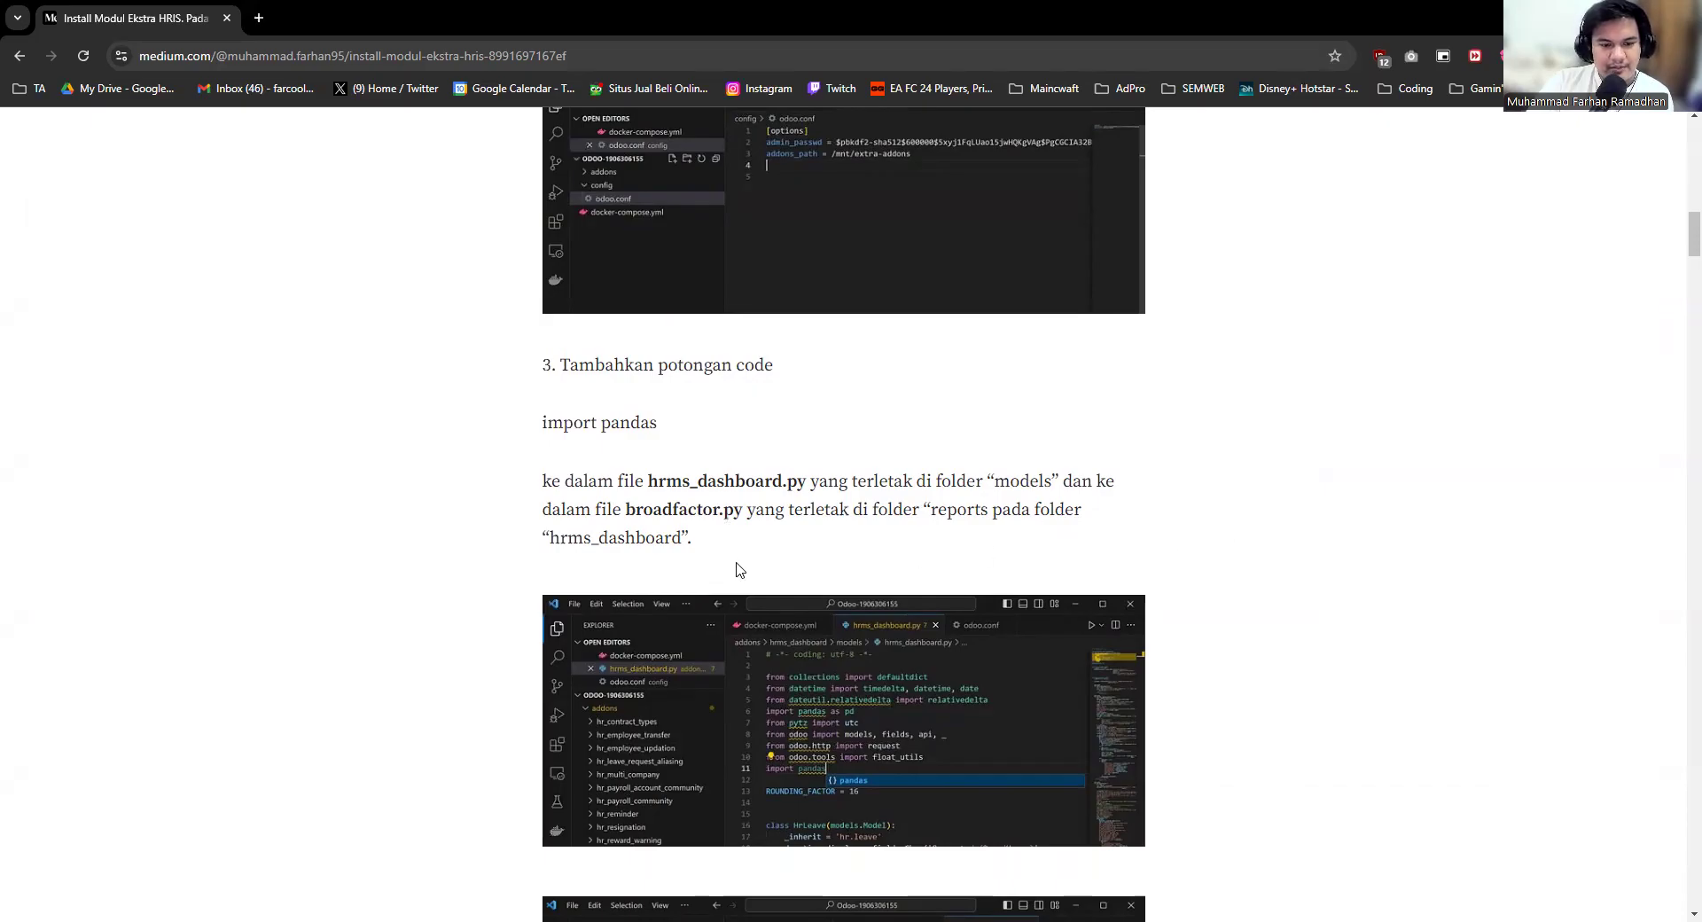
scroll(737, 565, "down", 2)
left_click(896, 539)
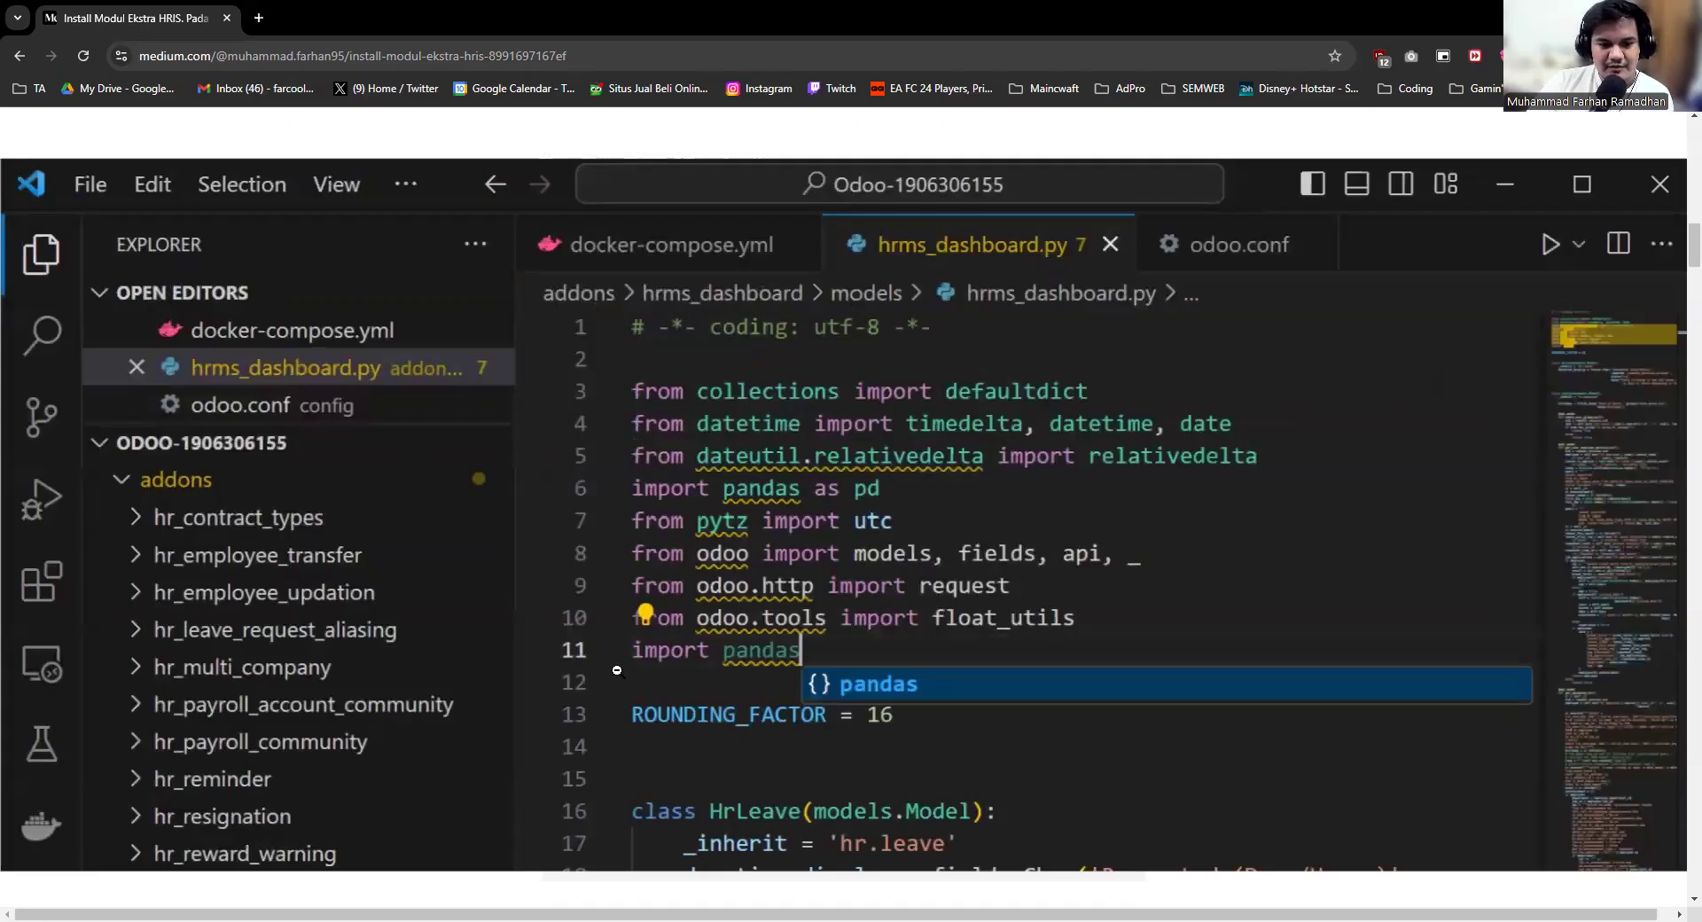
left_click(1219, 299)
left_click(981, 407)
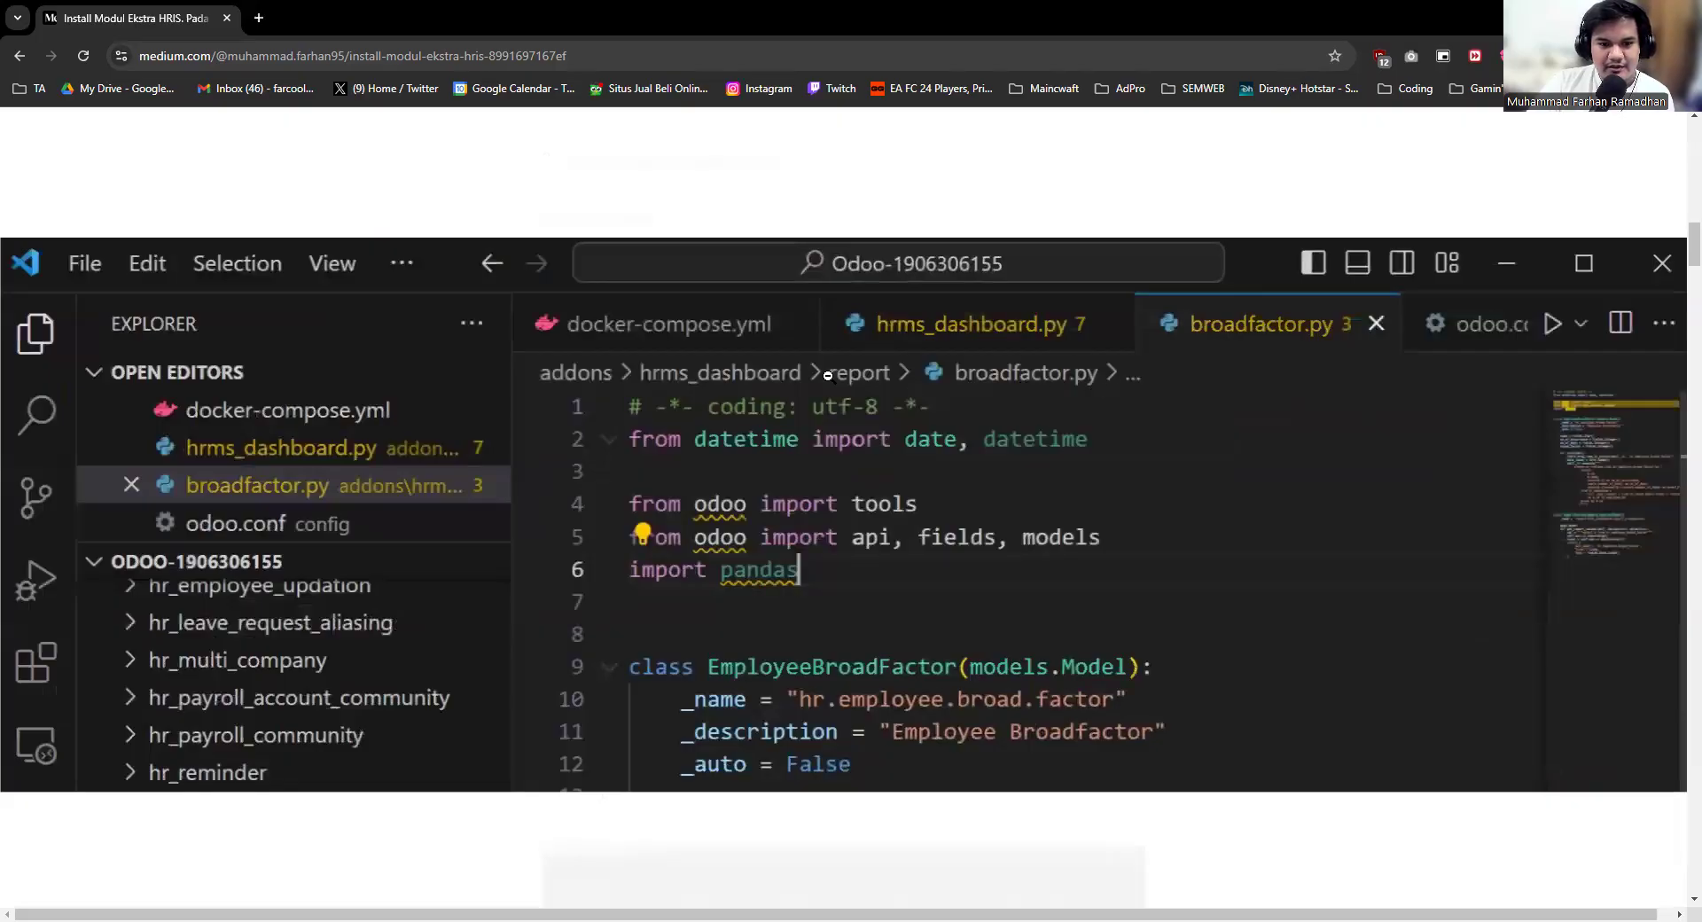
Step: Read the step on finding the Odoo 16 container name and examine the enlarged "docker ps" output
scroll(1059, 537, "down", 5)
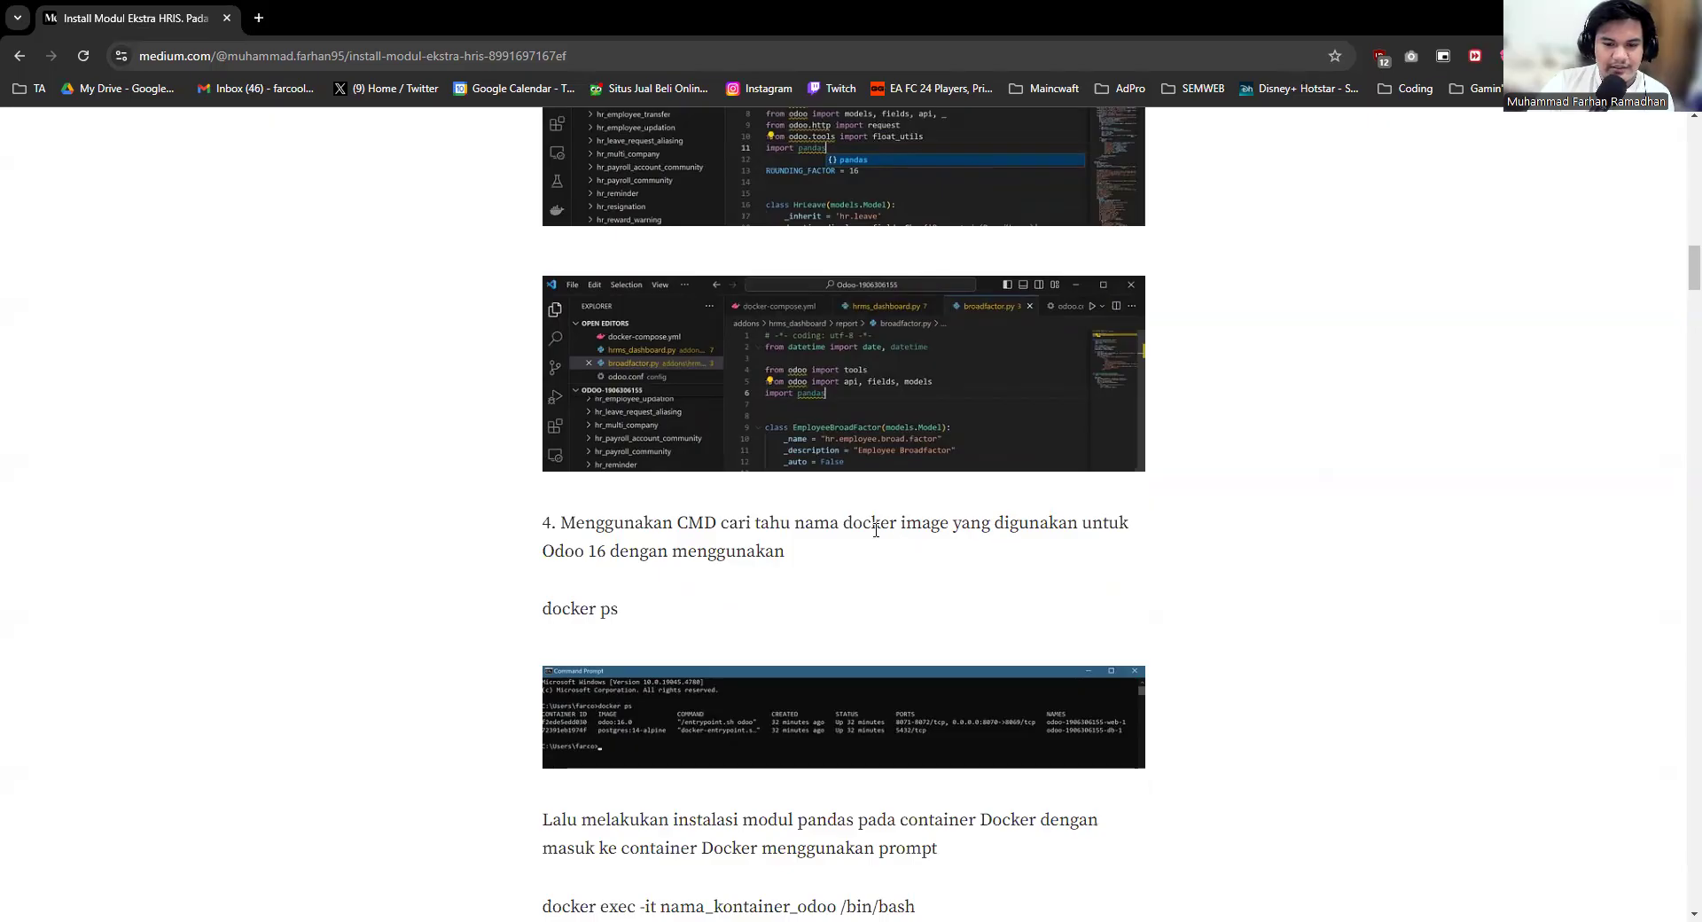
scroll(814, 563, "down", 2)
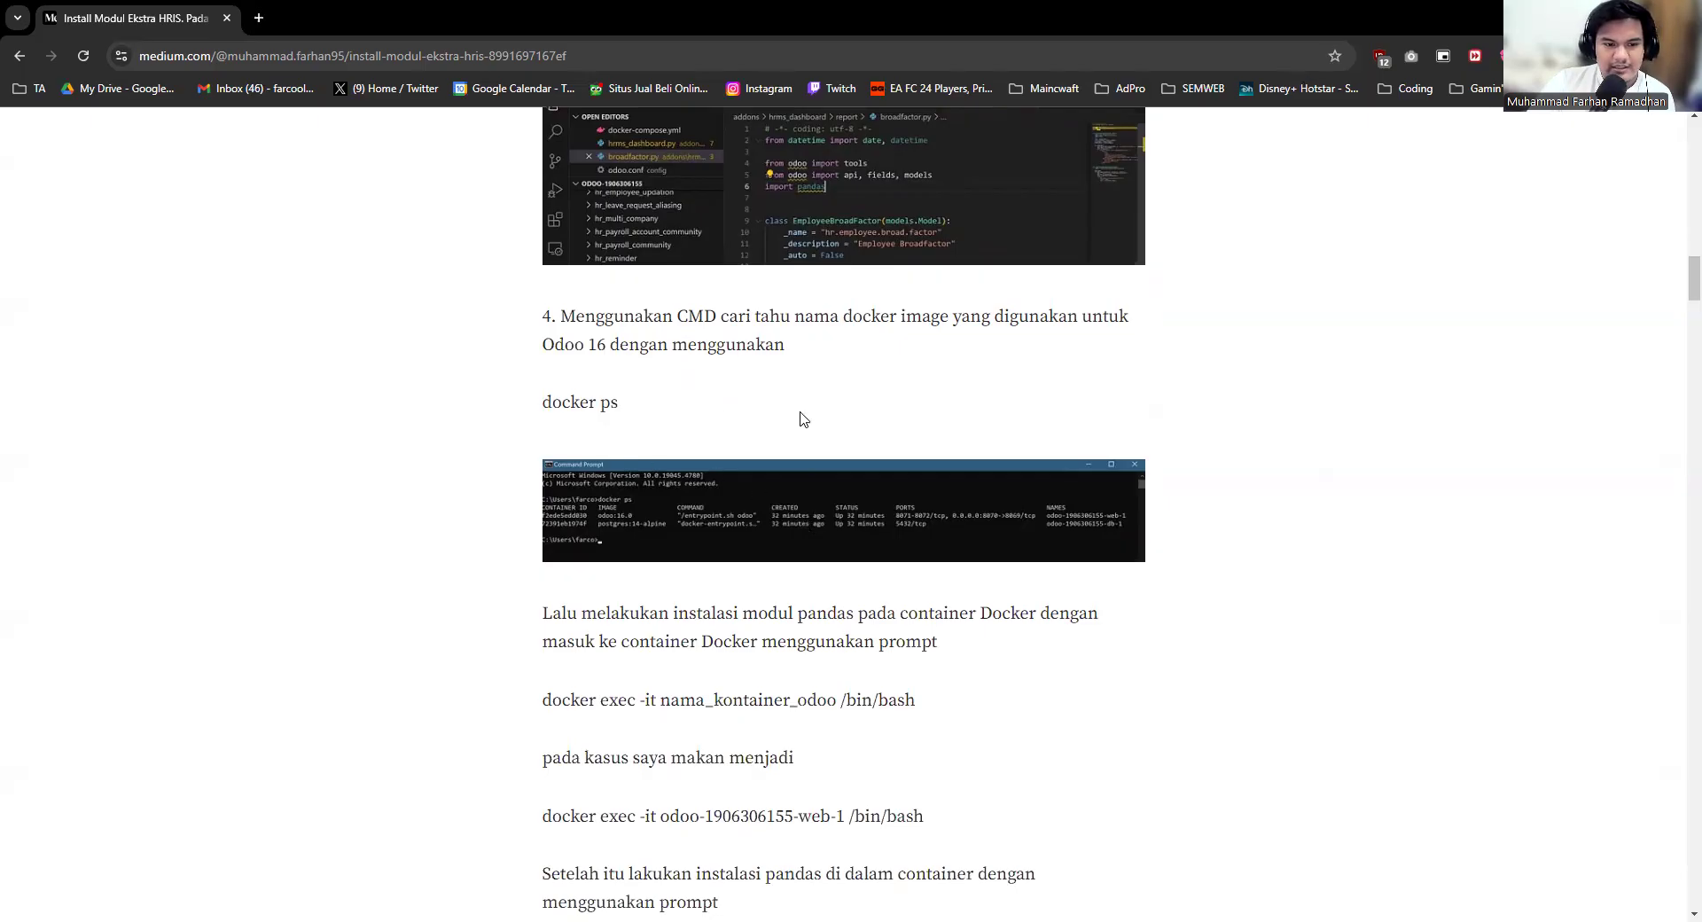
left_click(898, 523)
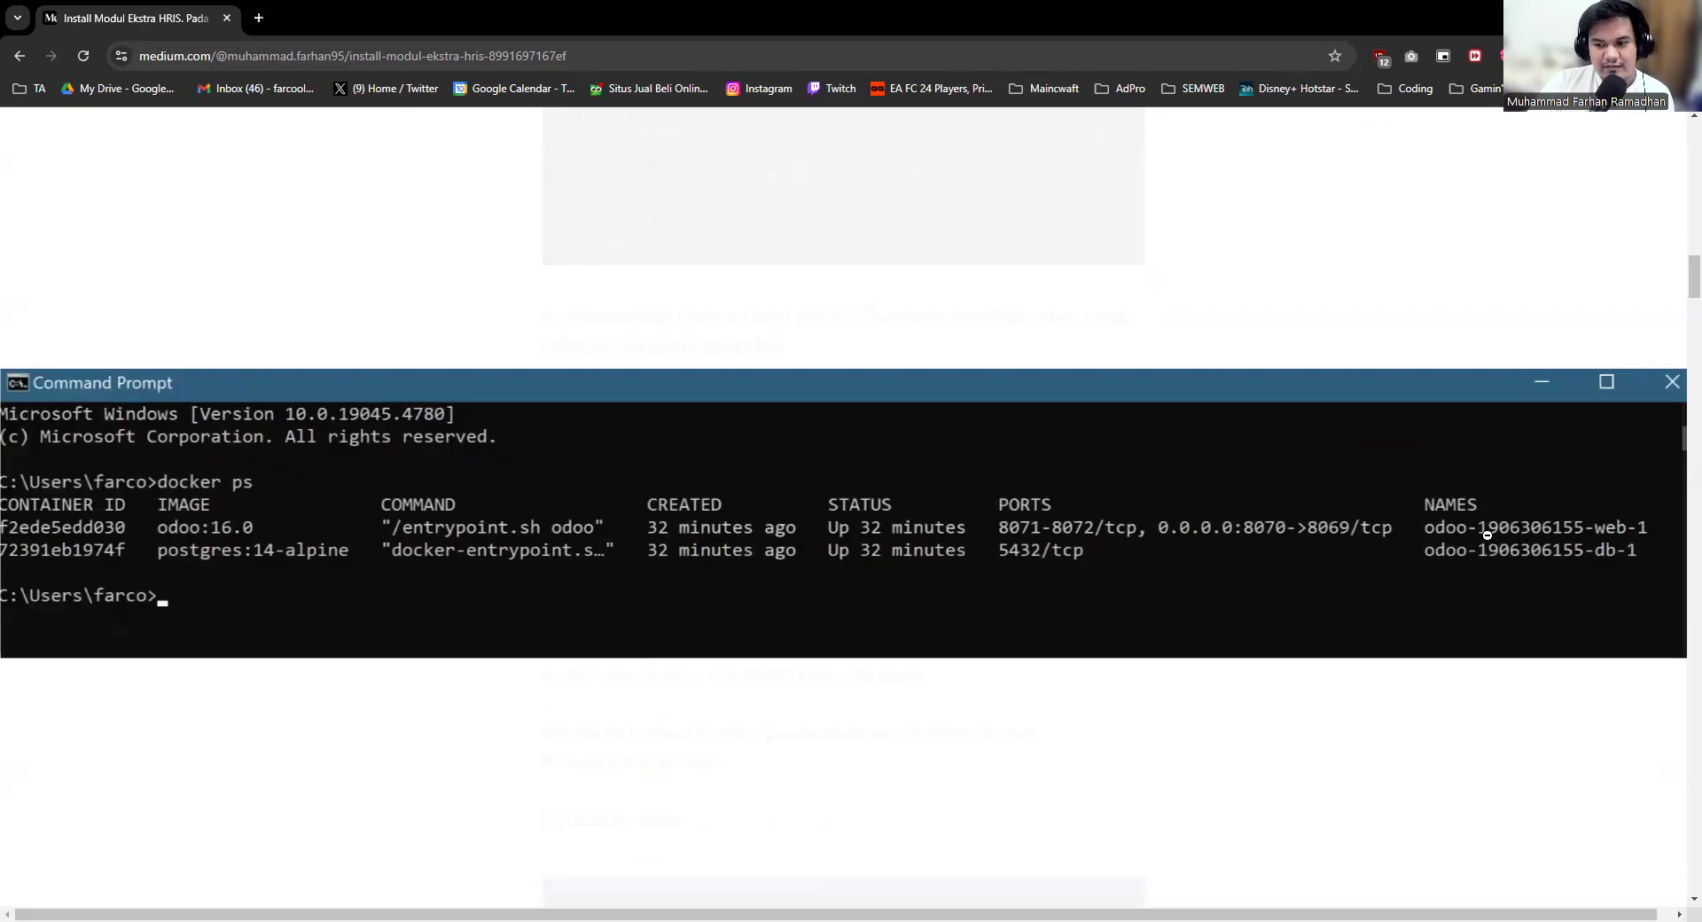
left_click(1315, 281)
Step: Read how to enter the Odoo container and install pandas, highlighting the example docker exec command and enlarging the terminal screenshot
scroll(779, 589, "down", 2)
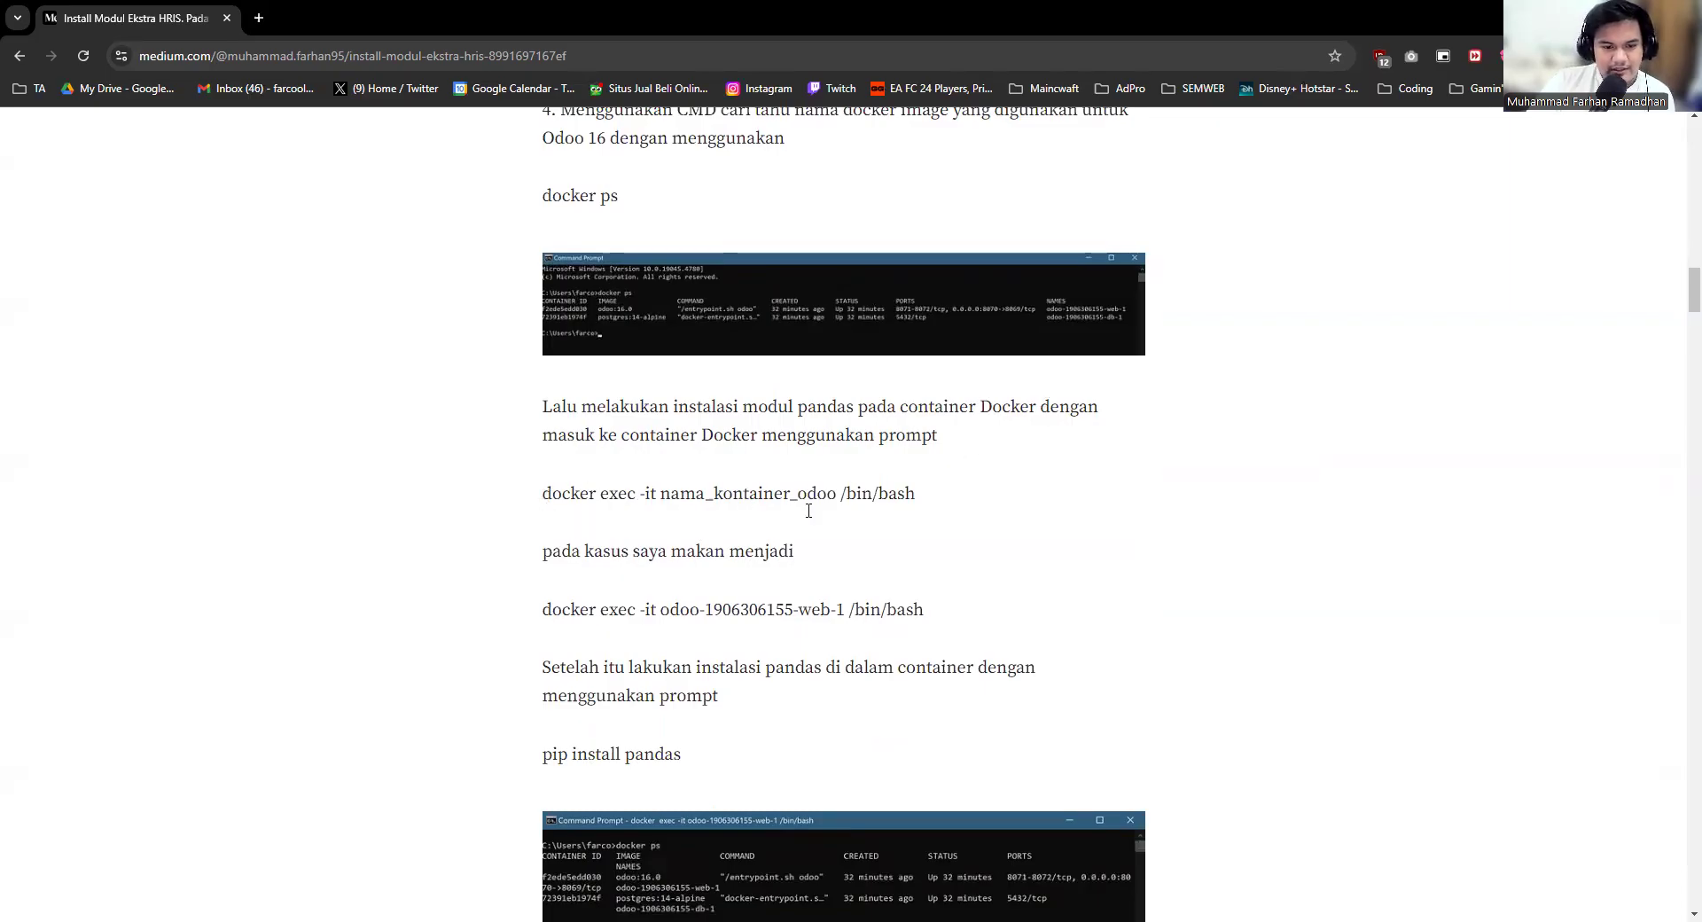
left_click_drag(543, 609, 936, 610)
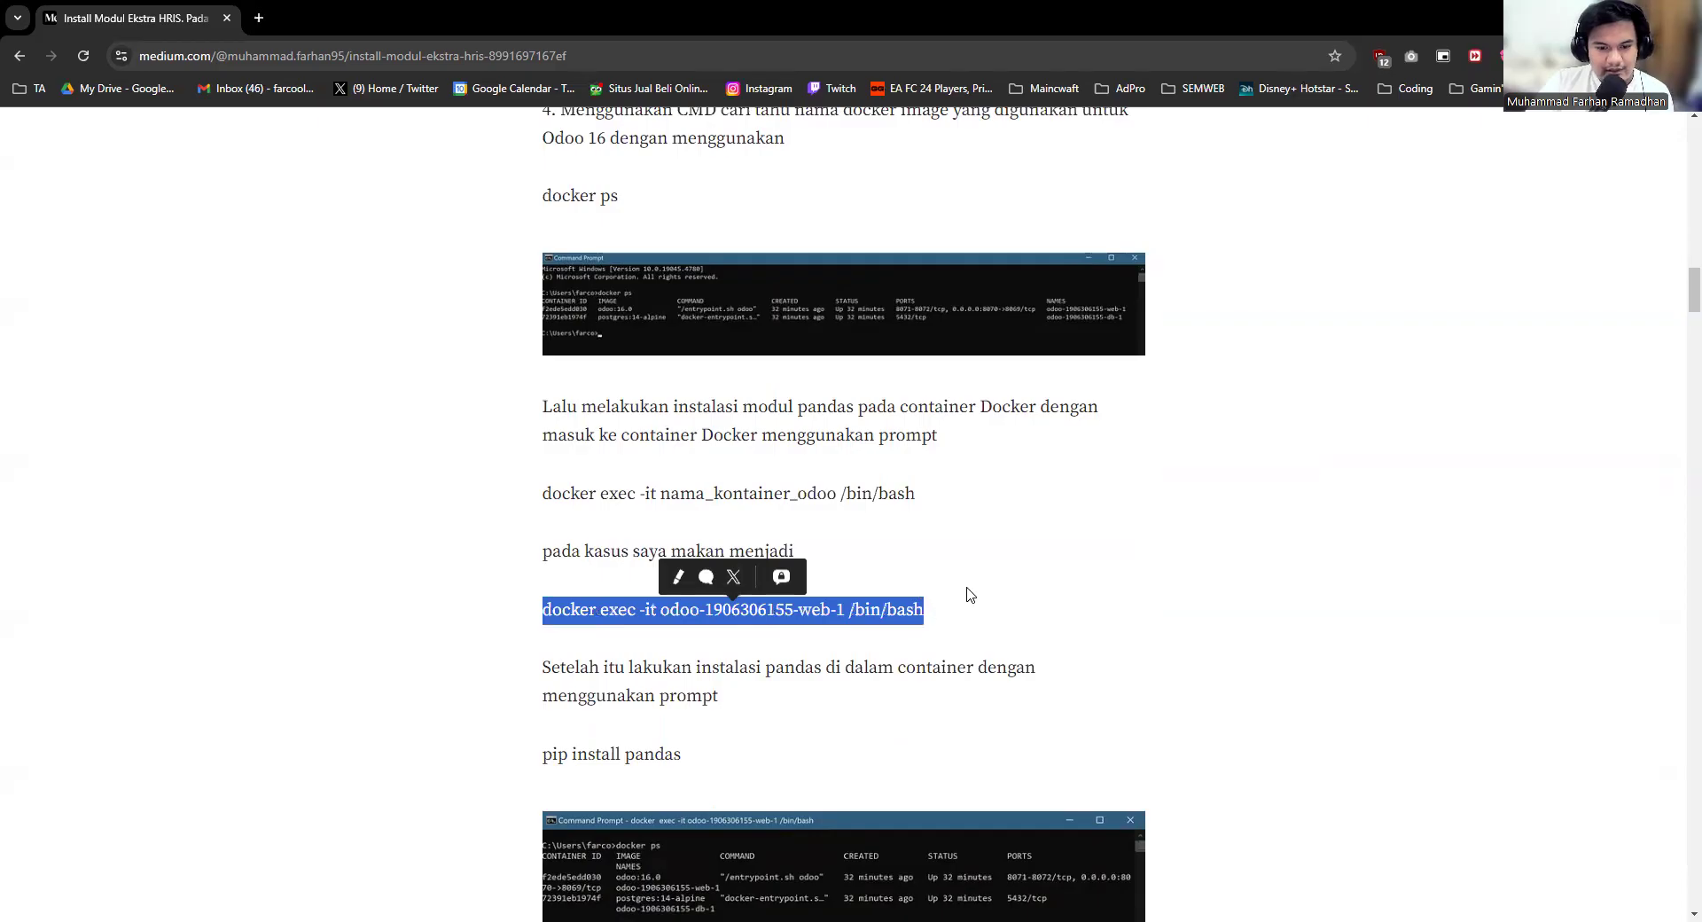
scroll(1038, 611, "down", 2)
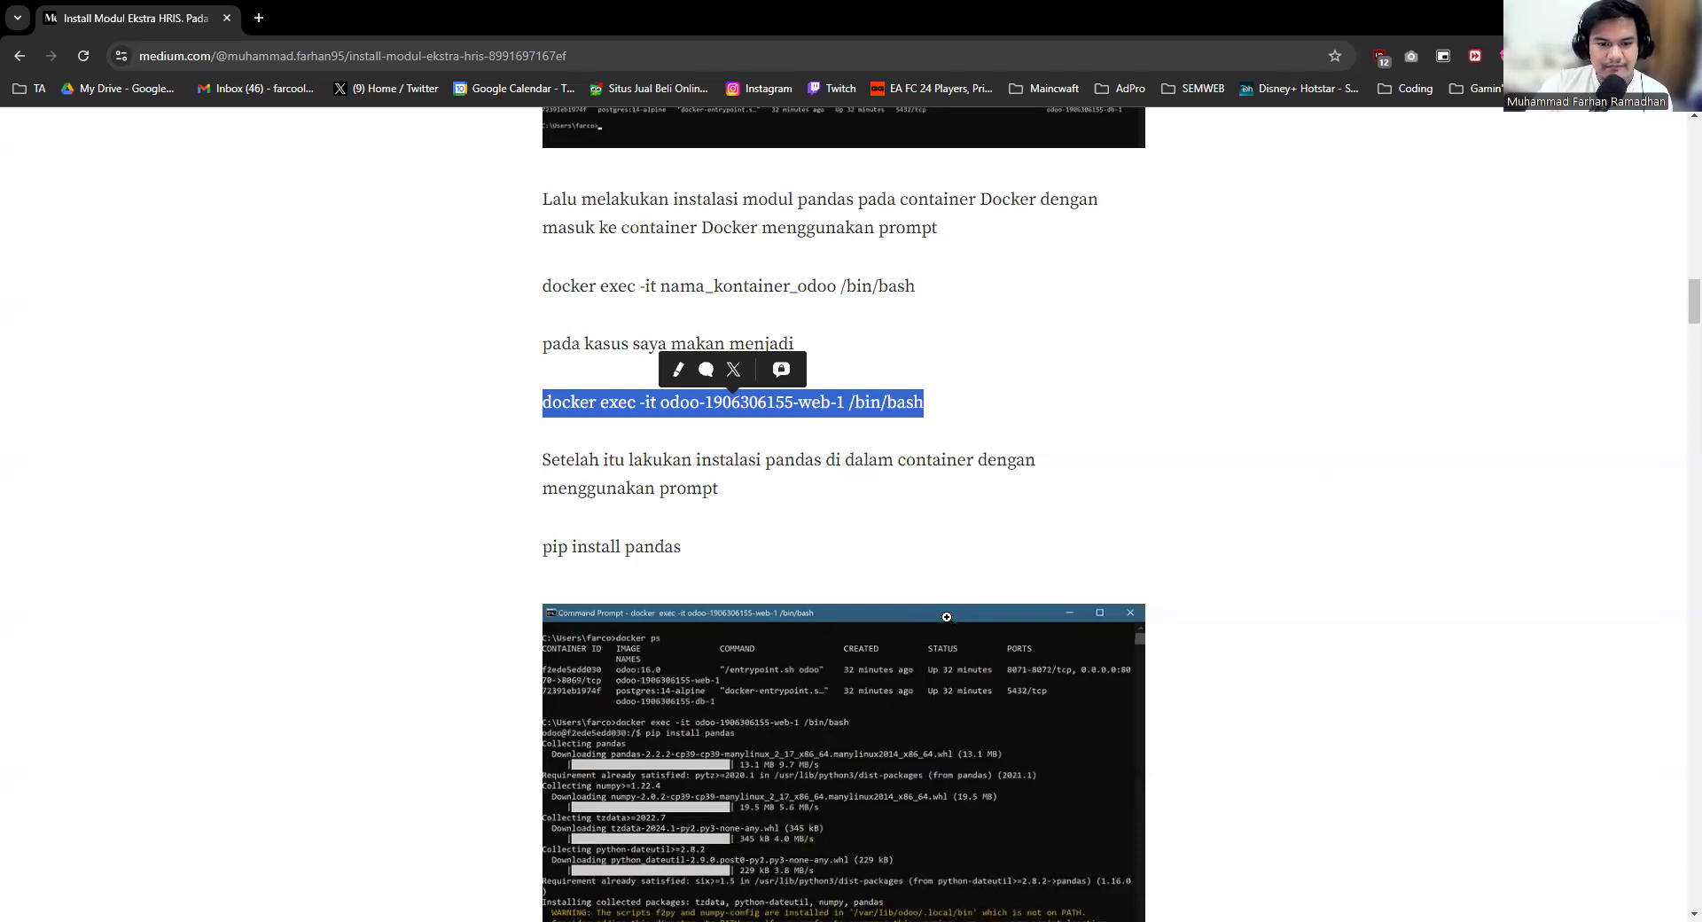
scroll(946, 616, "down", 2)
left_click(668, 577)
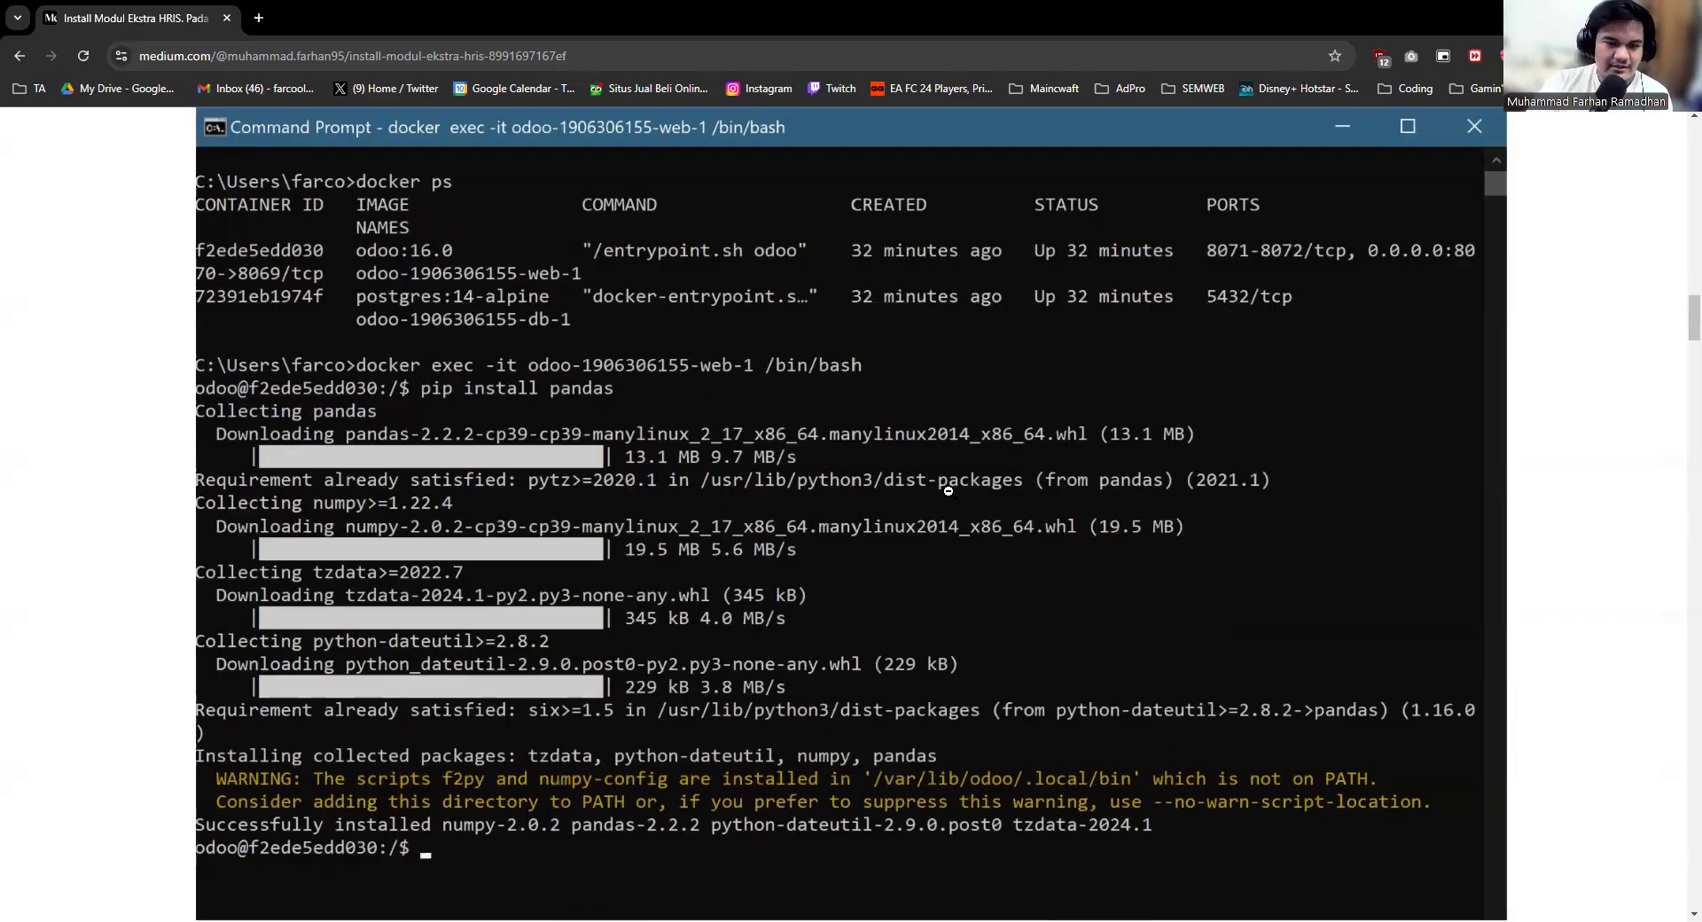
Step: Read the instructions for exiting and restarting the Docker container, and view the docker restart screenshot
scroll(1251, 598, "down", 5)
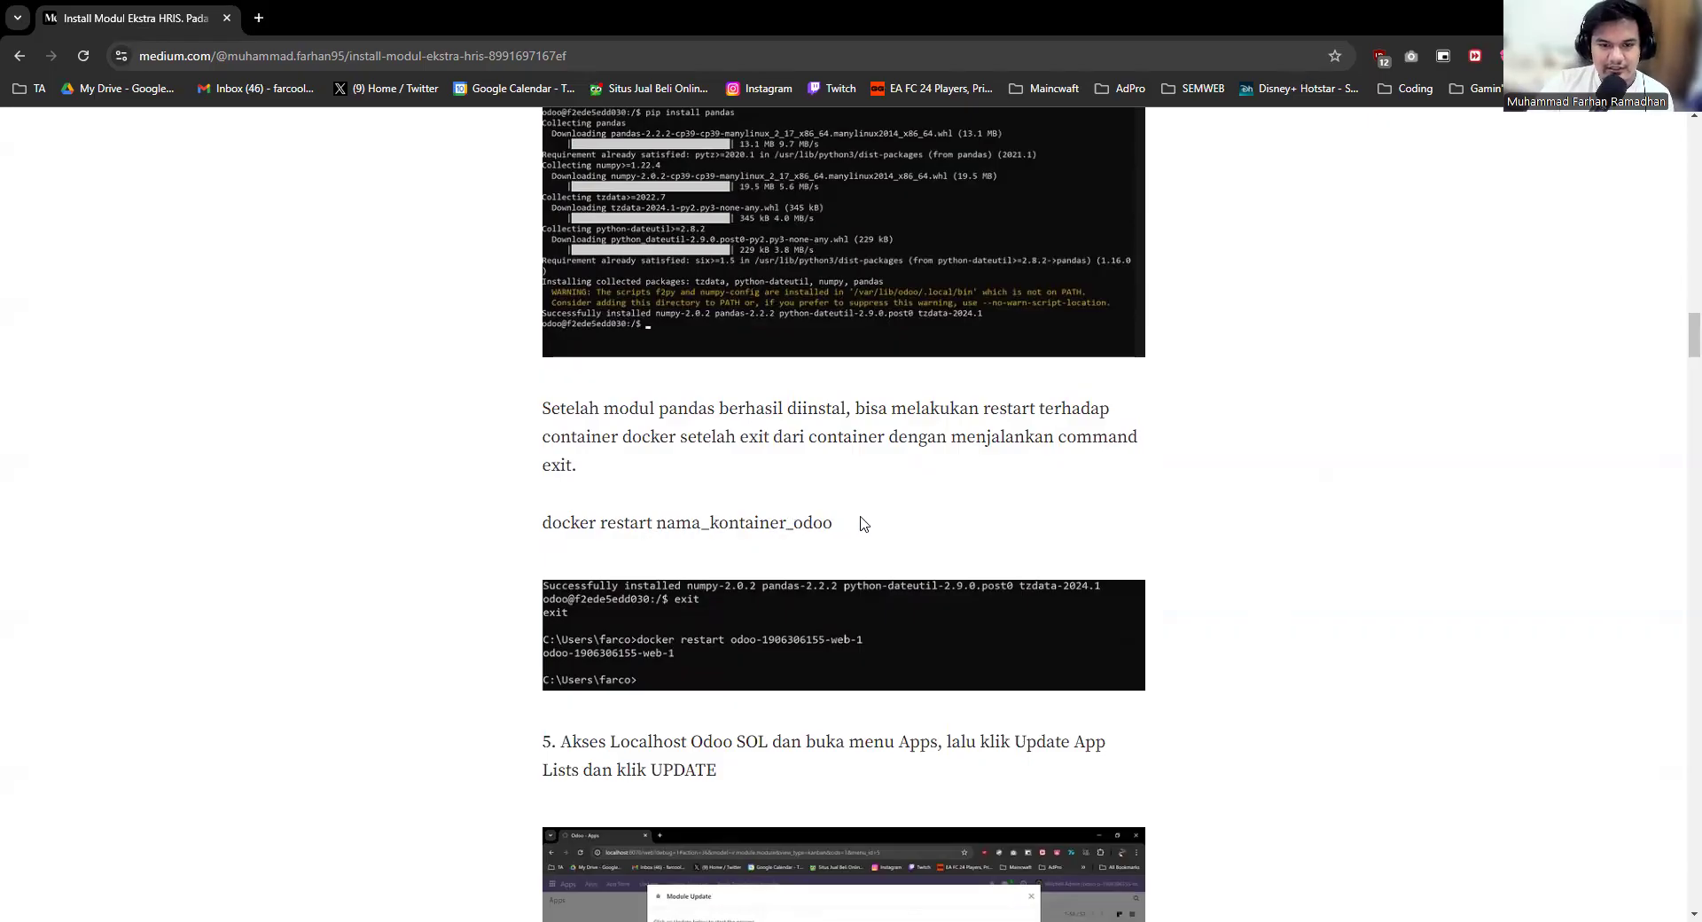
scroll(1015, 531, "down", 2)
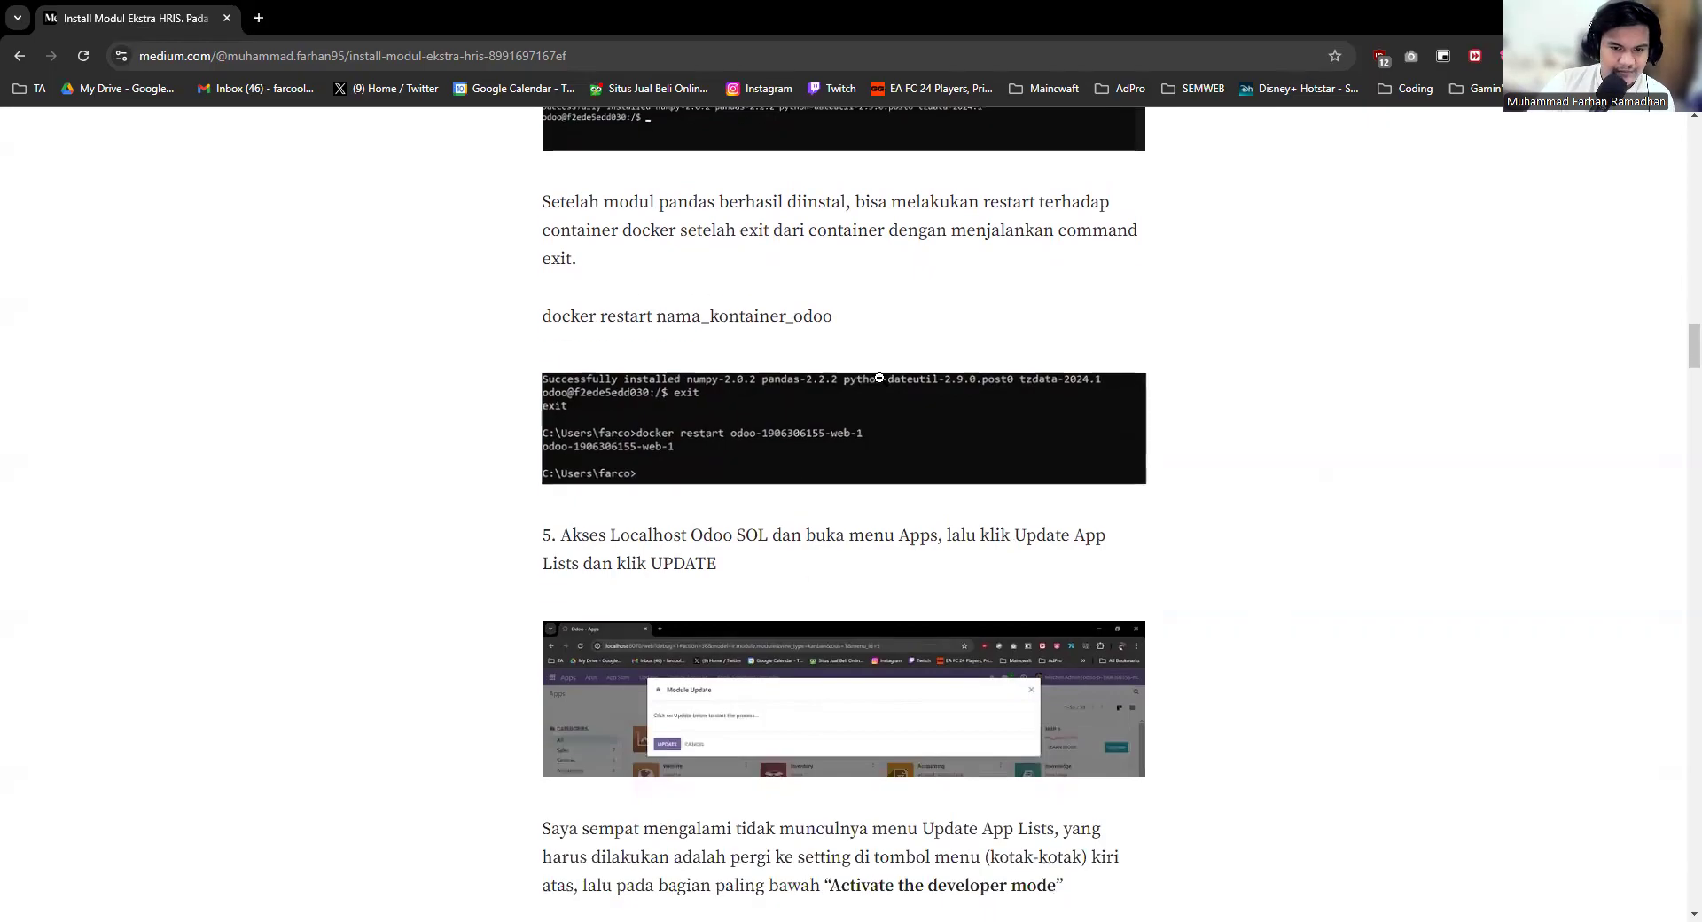
left_click(879, 378)
left_click(304, 538)
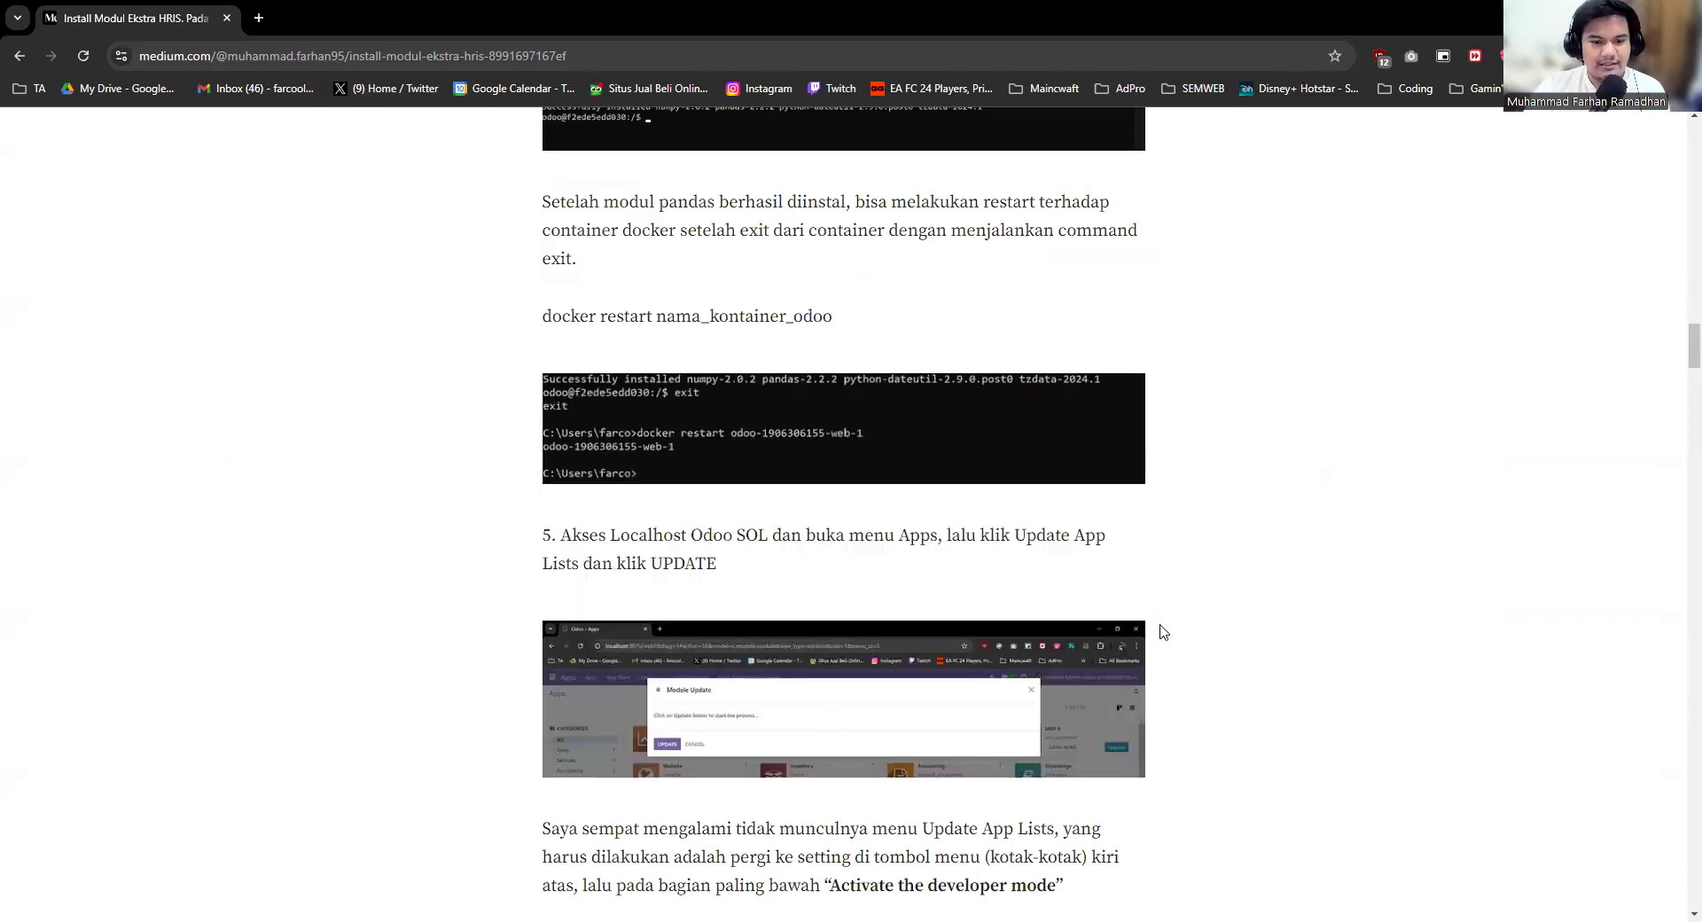
Step: Read the Update Apps List step with its enlarged Module Update screenshot and the note on activating developer mode
scroll(1350, 603, "down", 2)
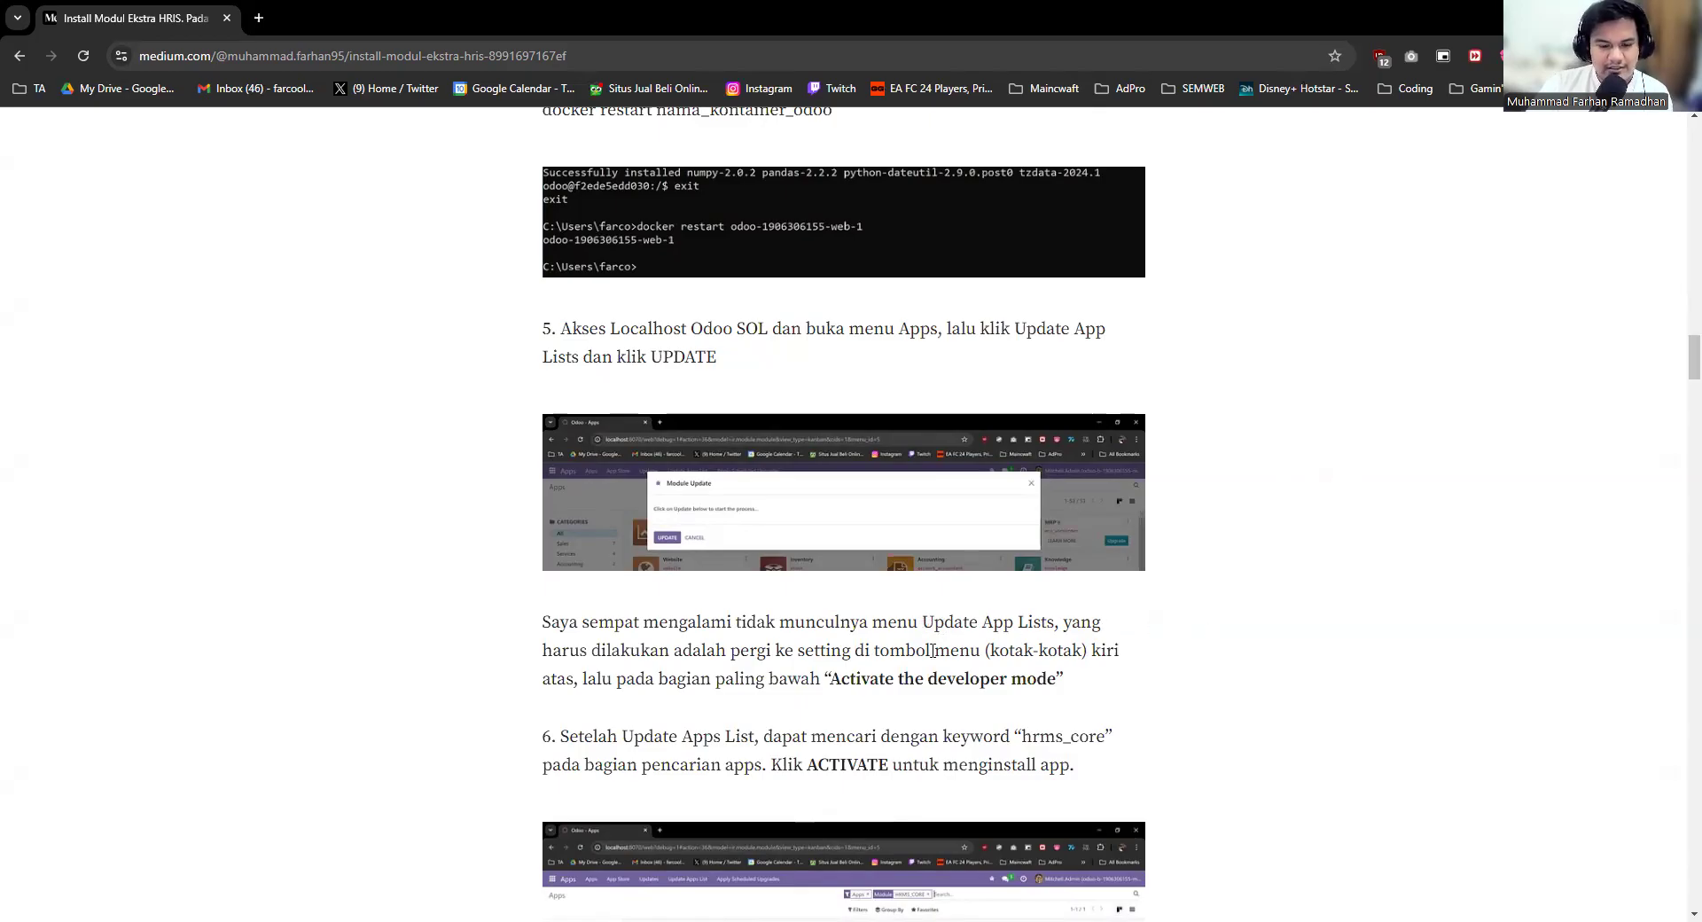
left_click(742, 495)
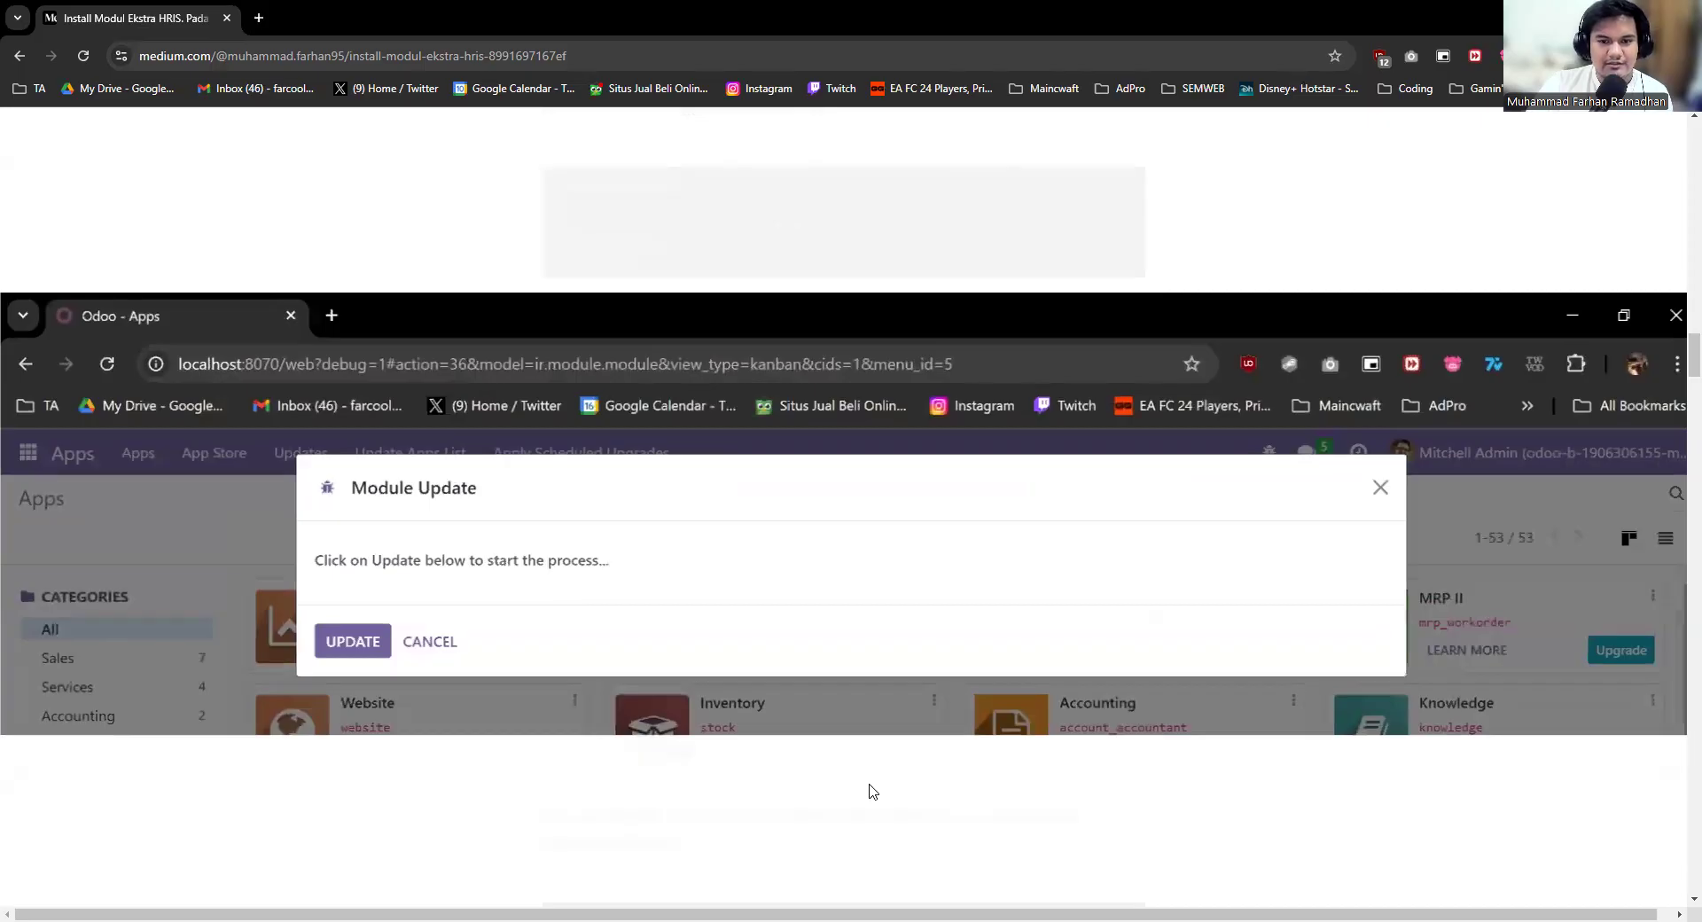
left_click(825, 802)
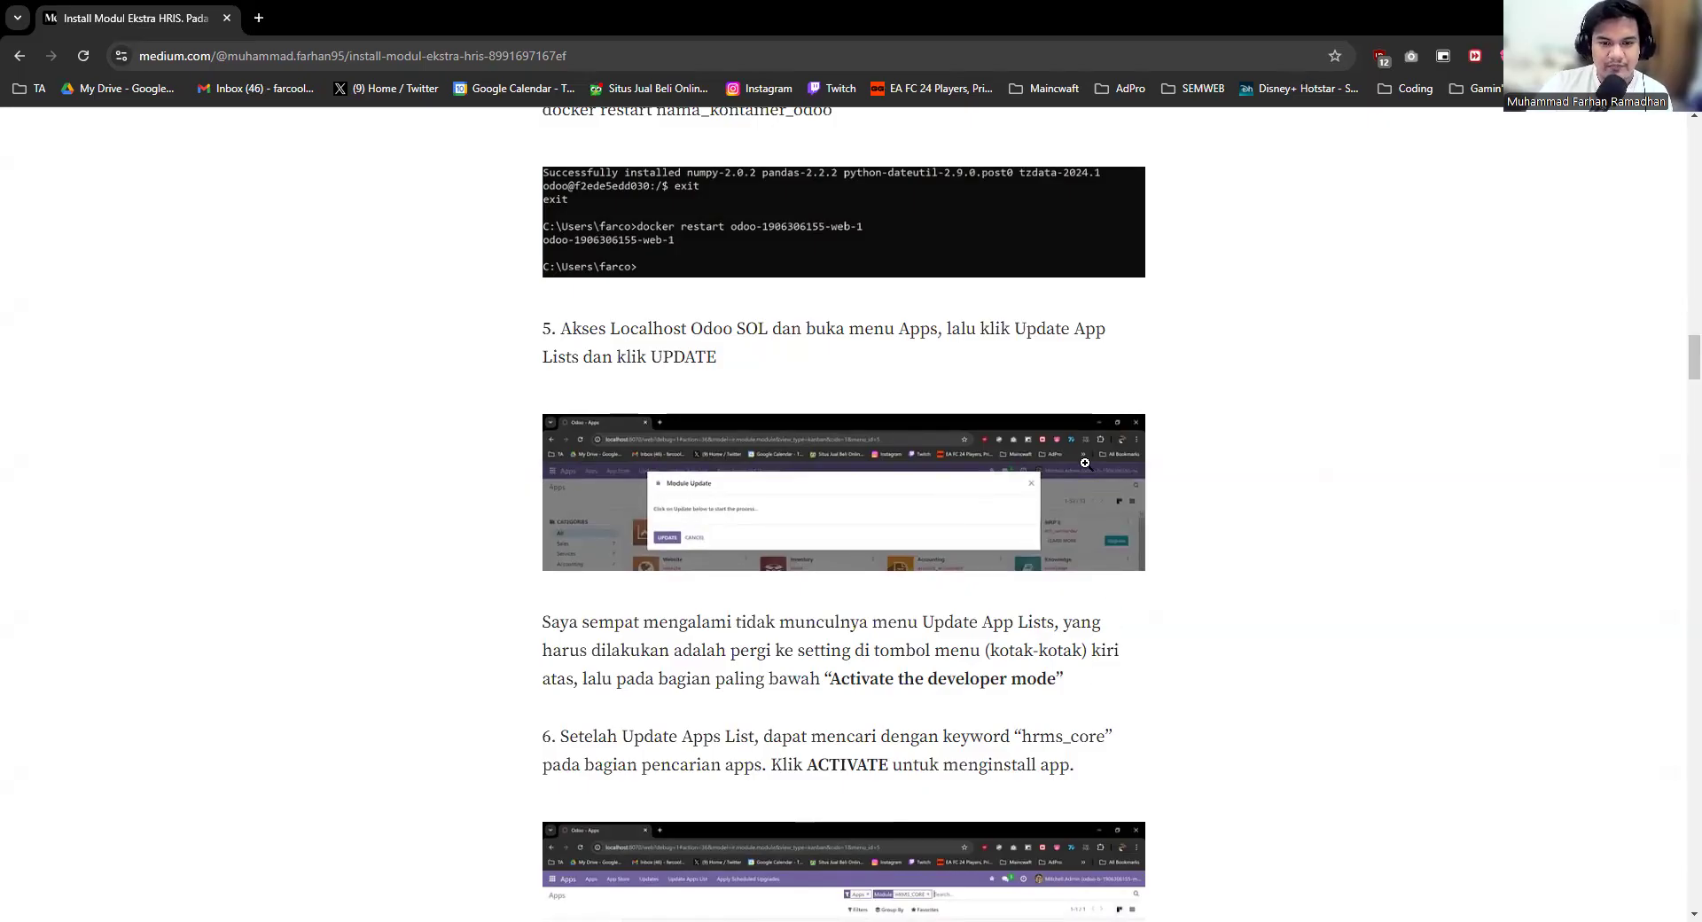
scroll(1347, 503, "down", 2)
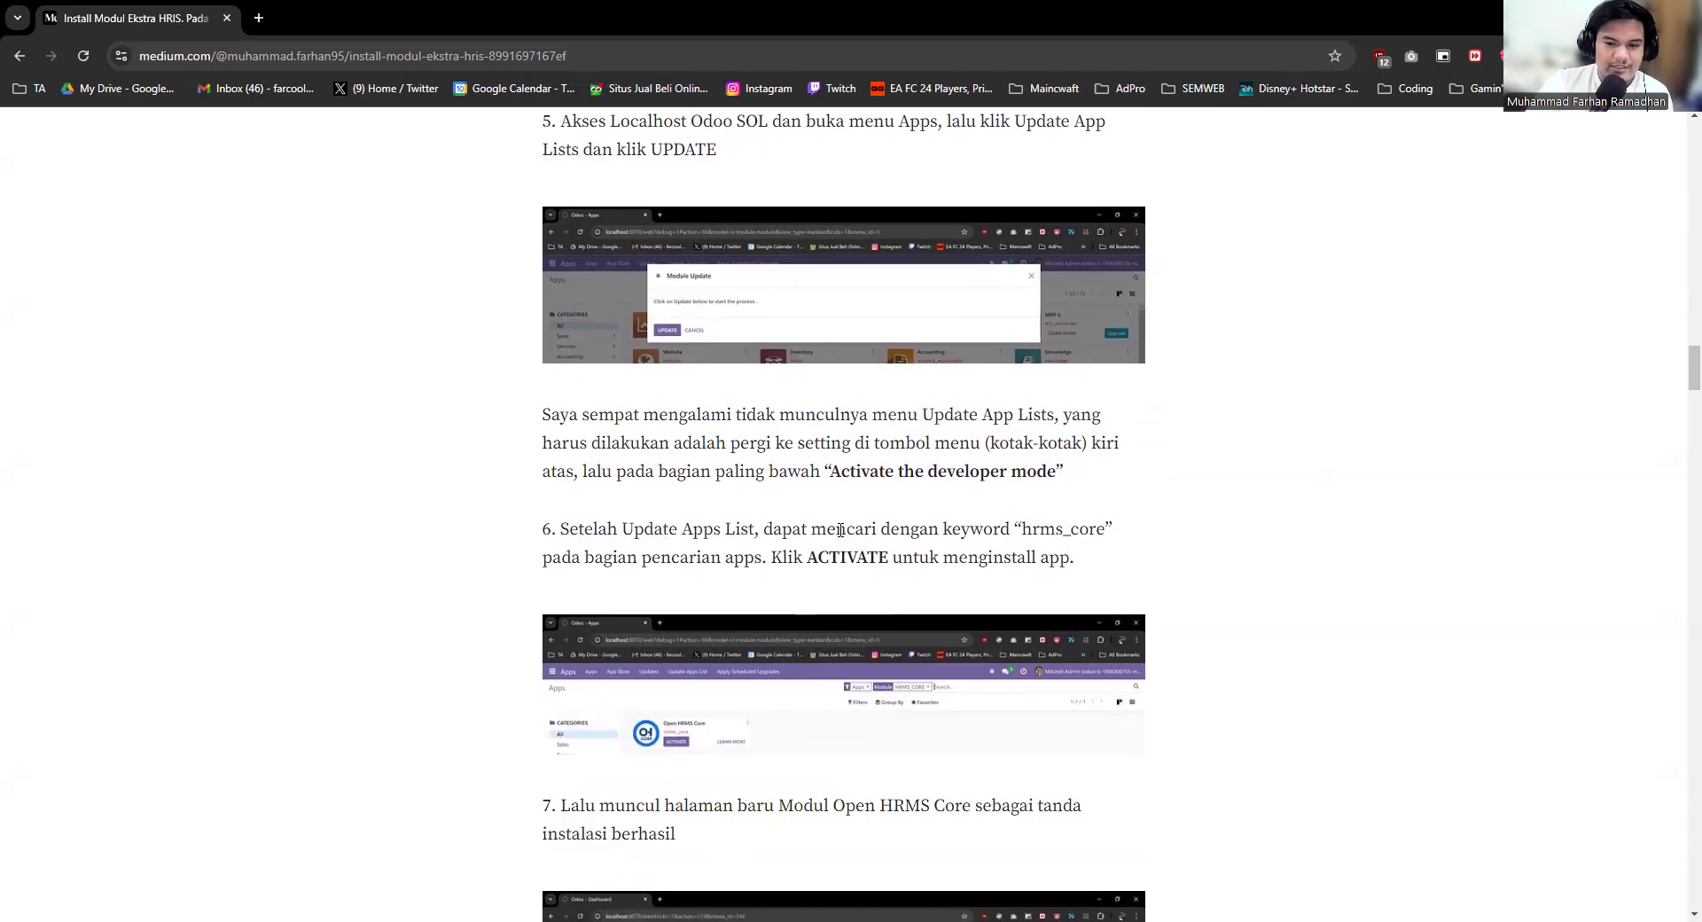
scroll(1106, 386, "up", 2)
scroll(1085, 470, "down", 2)
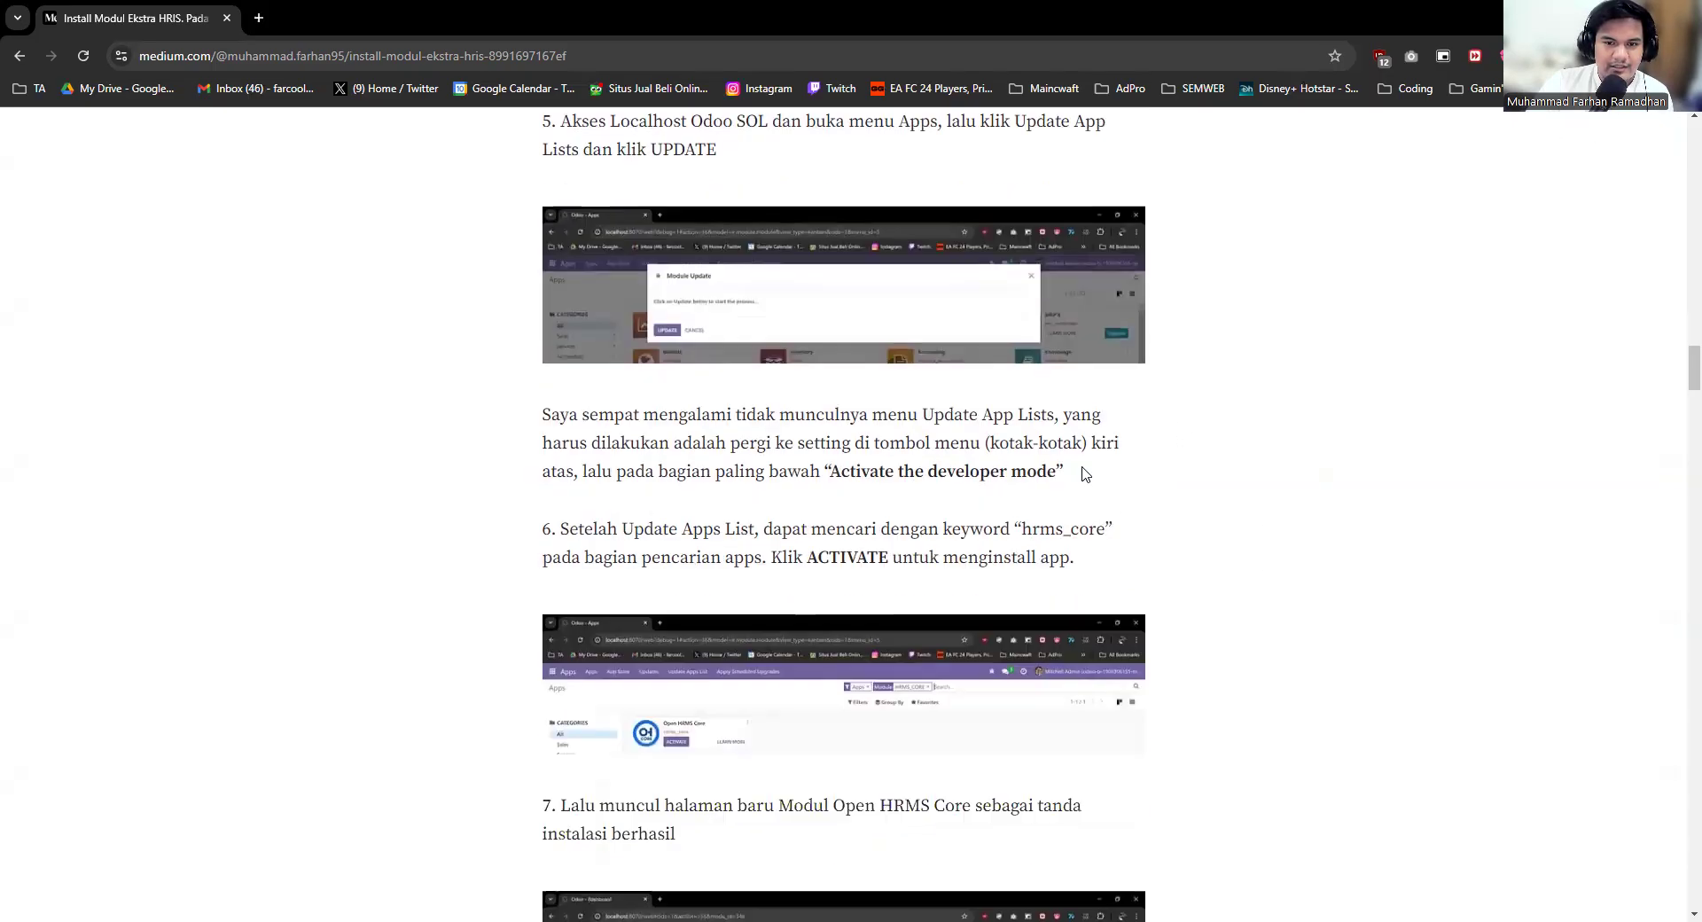
Step: Read the step on searching for hrms_core and activating the module, and examine its Apps page screenshot enlarged
scroll(1179, 487, "down", 2)
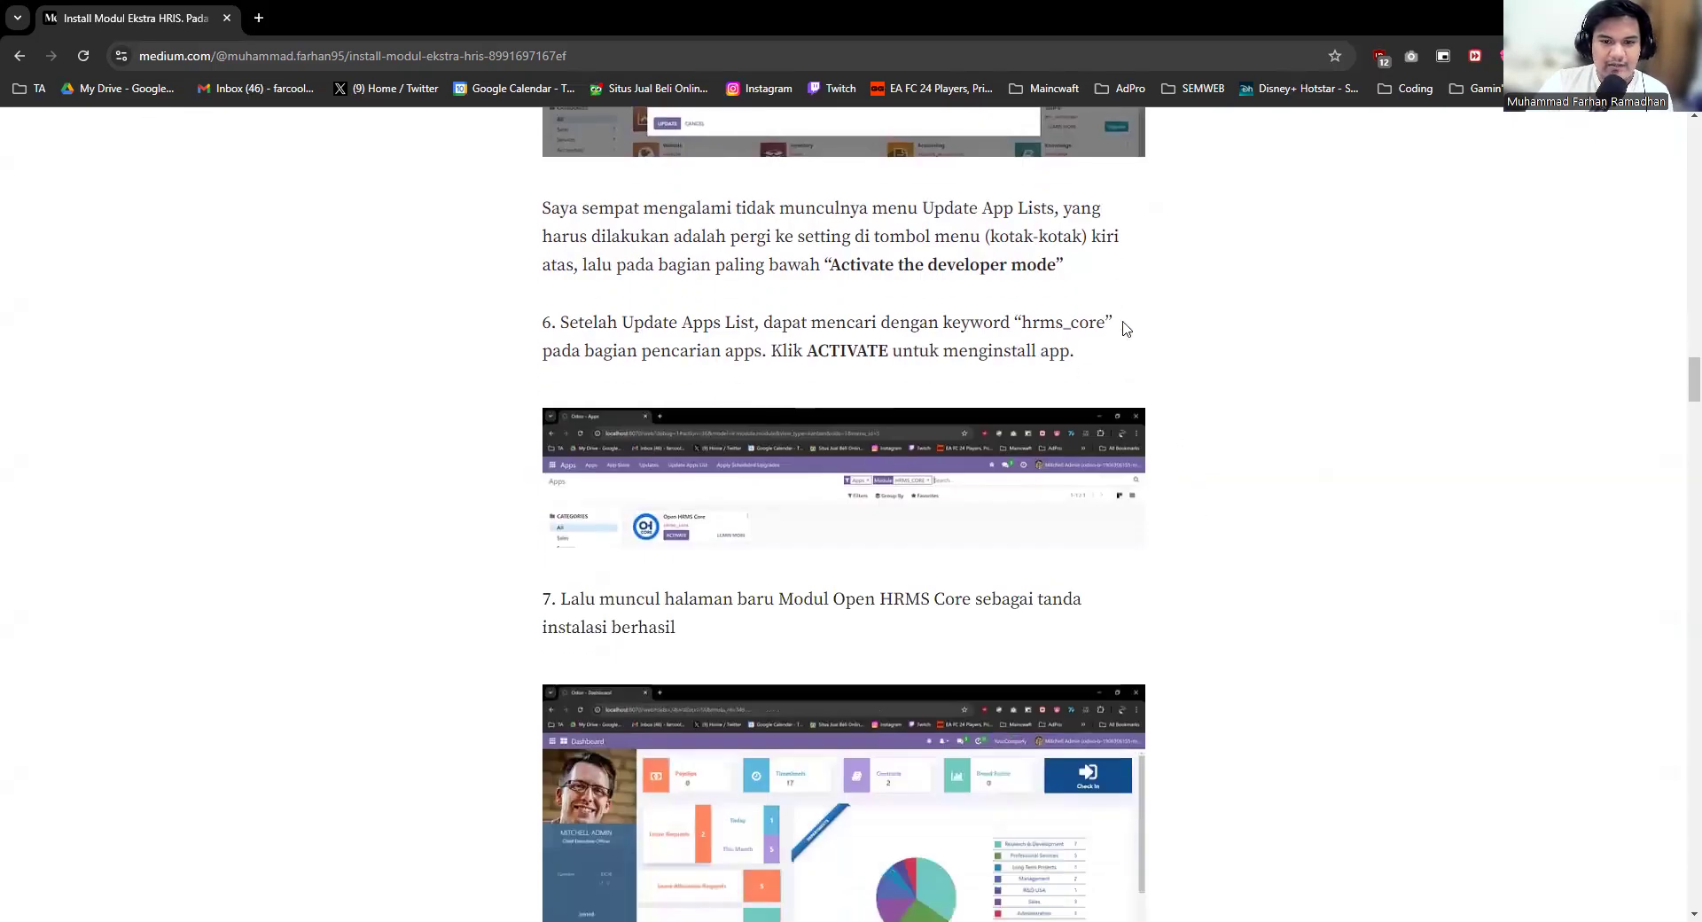
left_click(1095, 422)
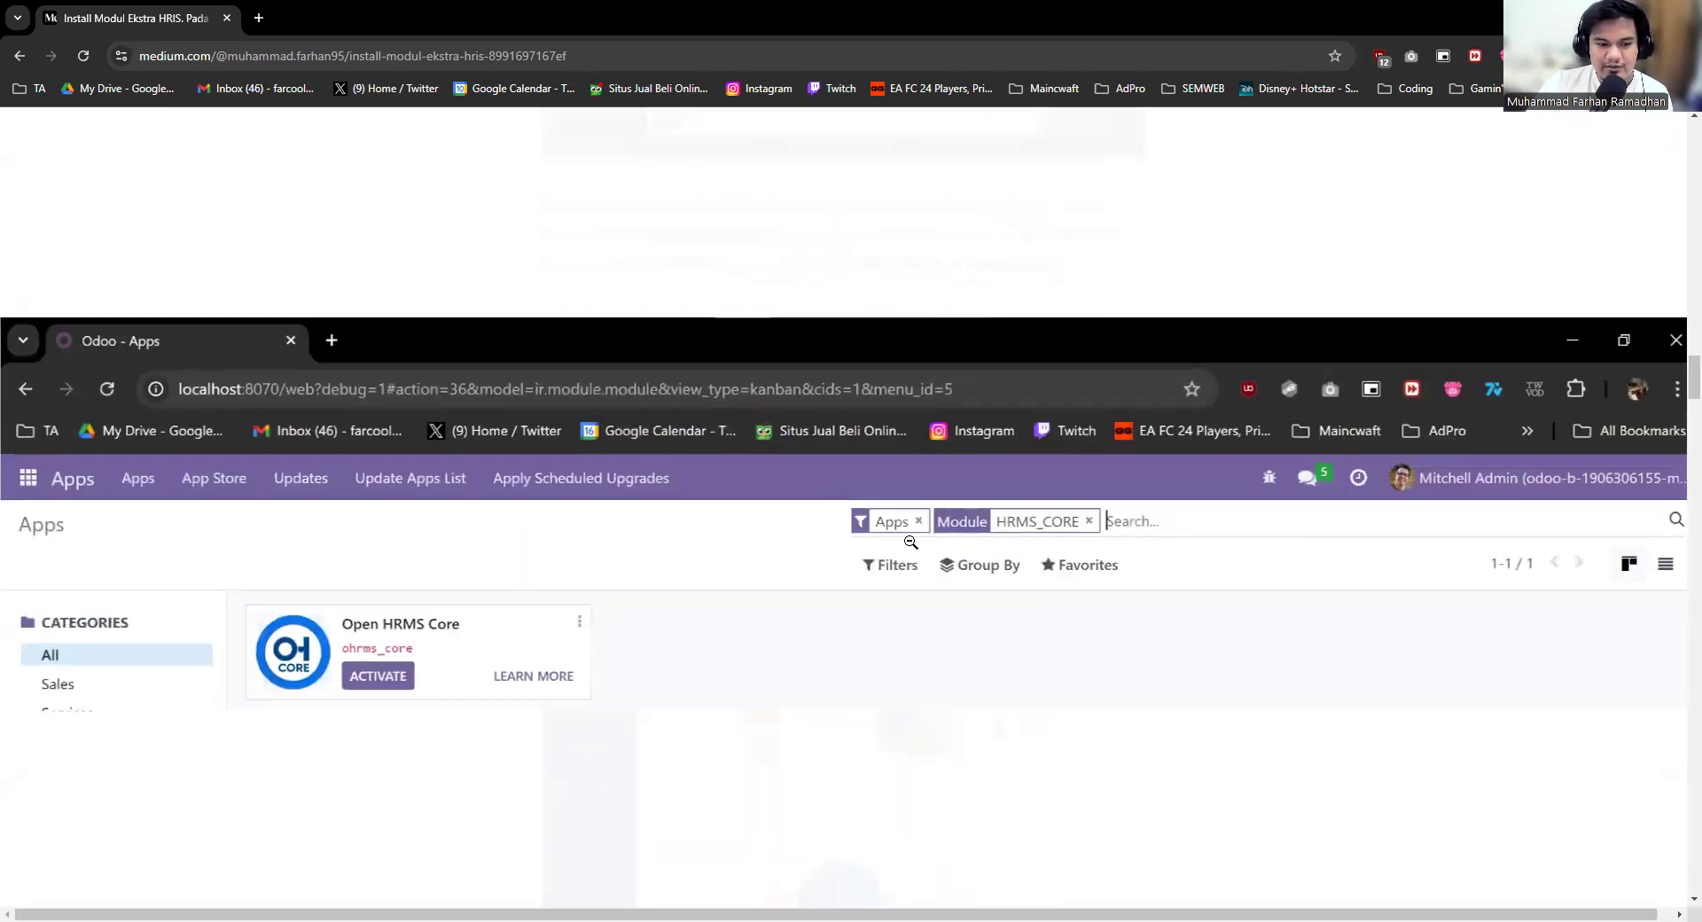
left_click(418, 754)
Step: Read the final Open HRMS Core installation step and examine the enlarged HR dashboard screenshot
scroll(909, 579, "down", 1)
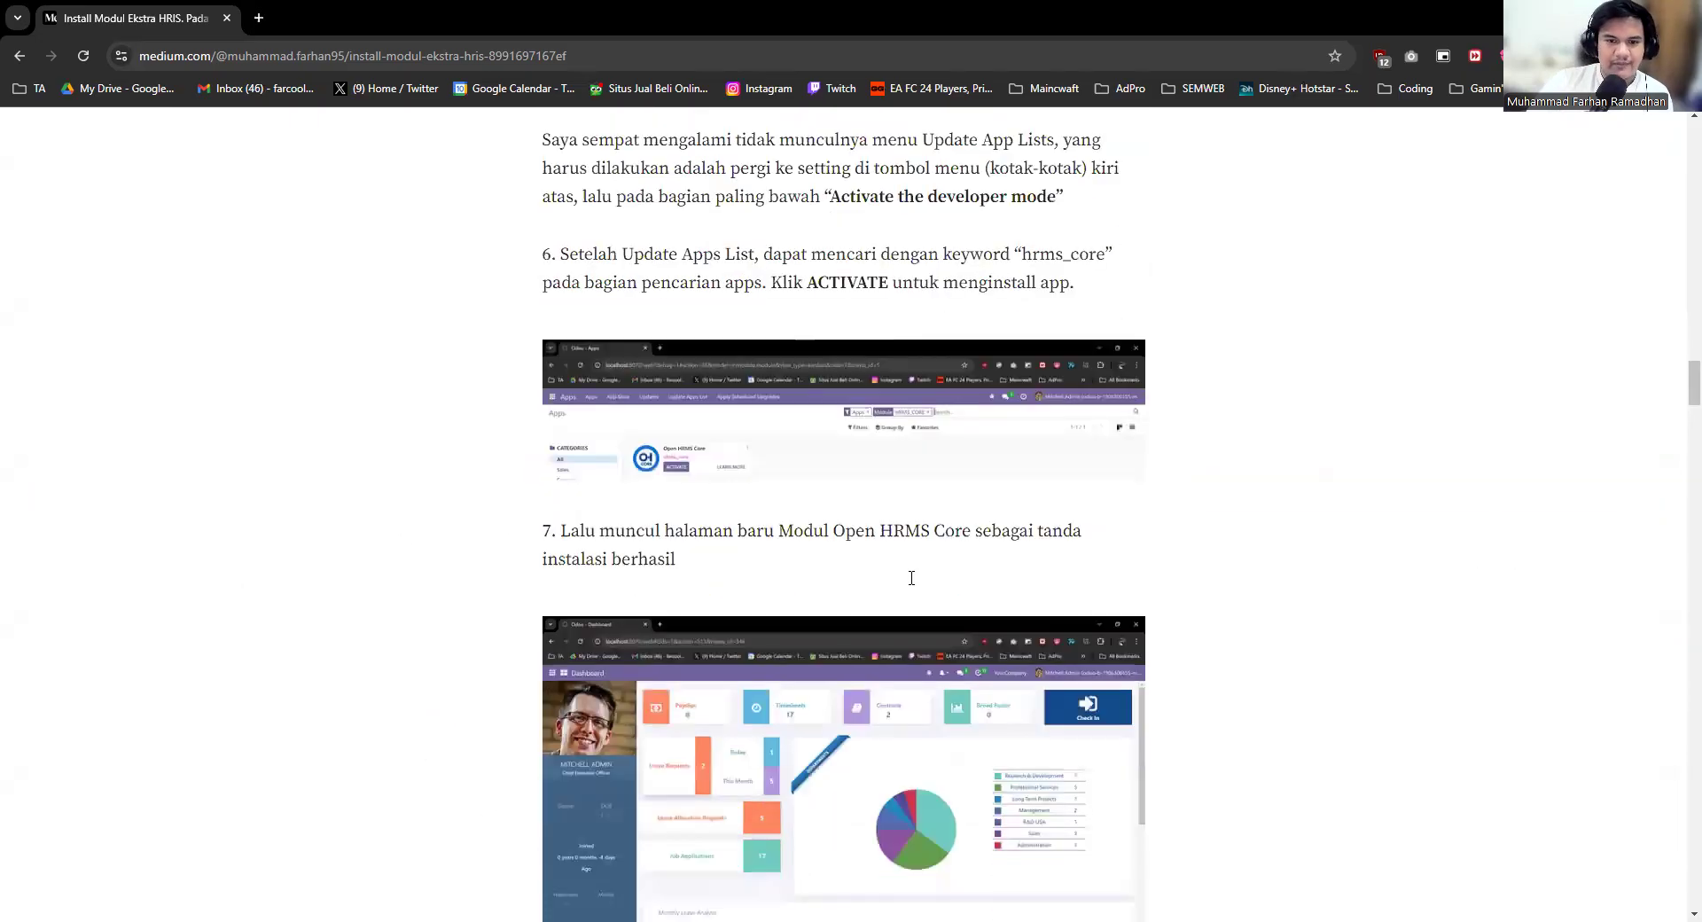
scroll(825, 481, "down", 2)
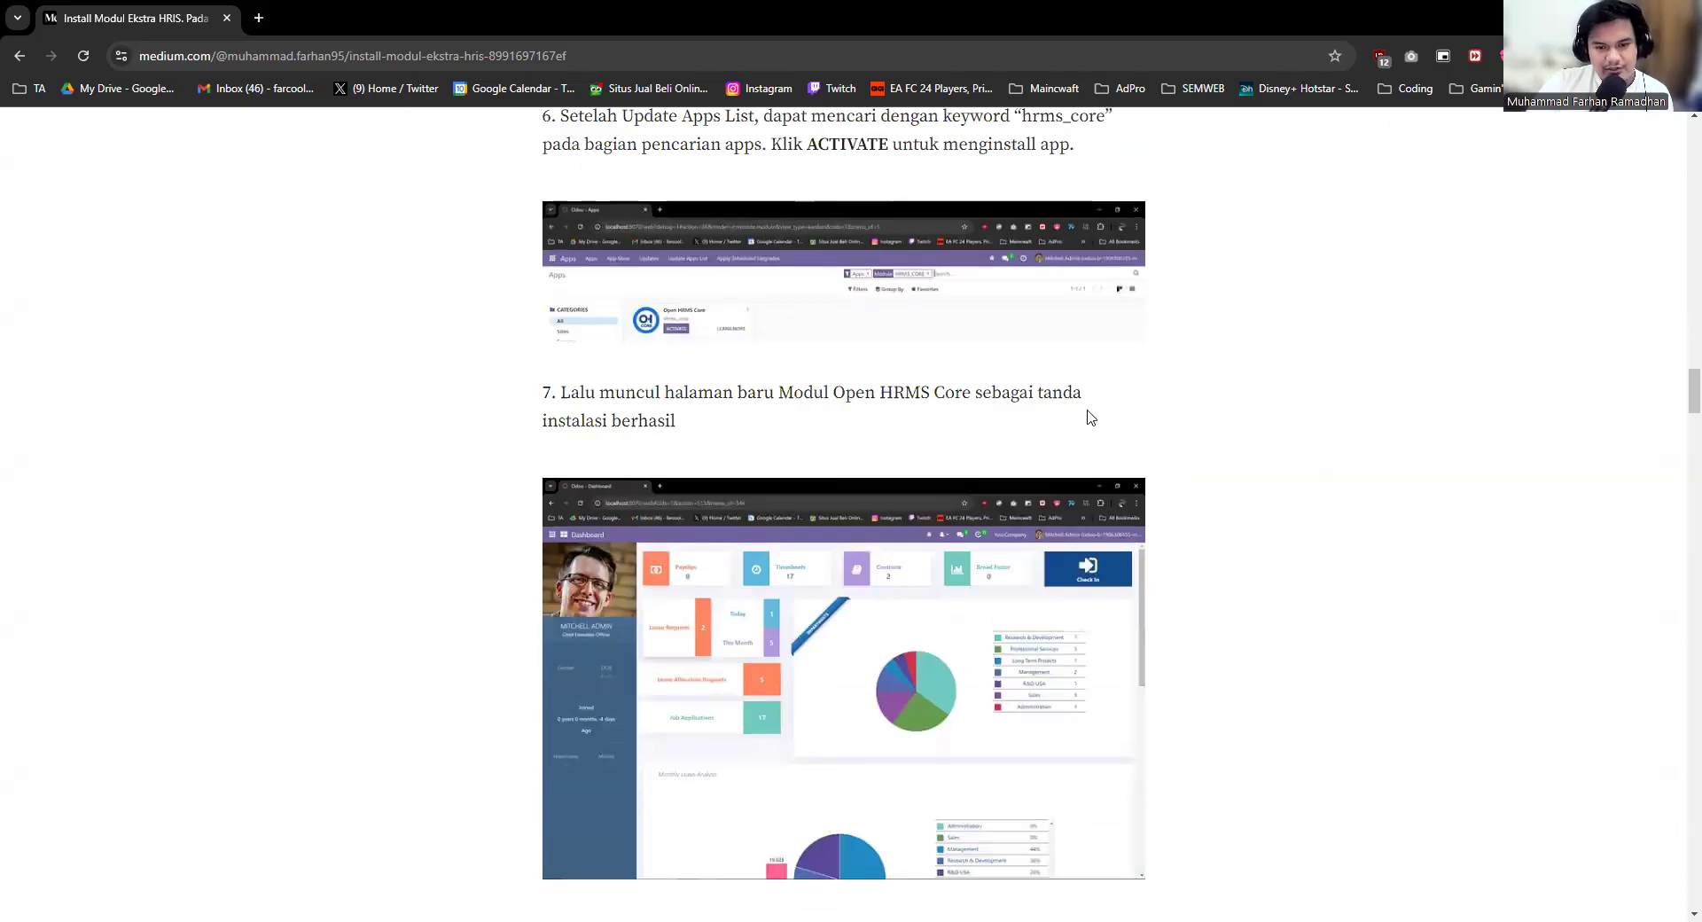
scroll(1362, 504, "down", 3)
left_click(944, 471)
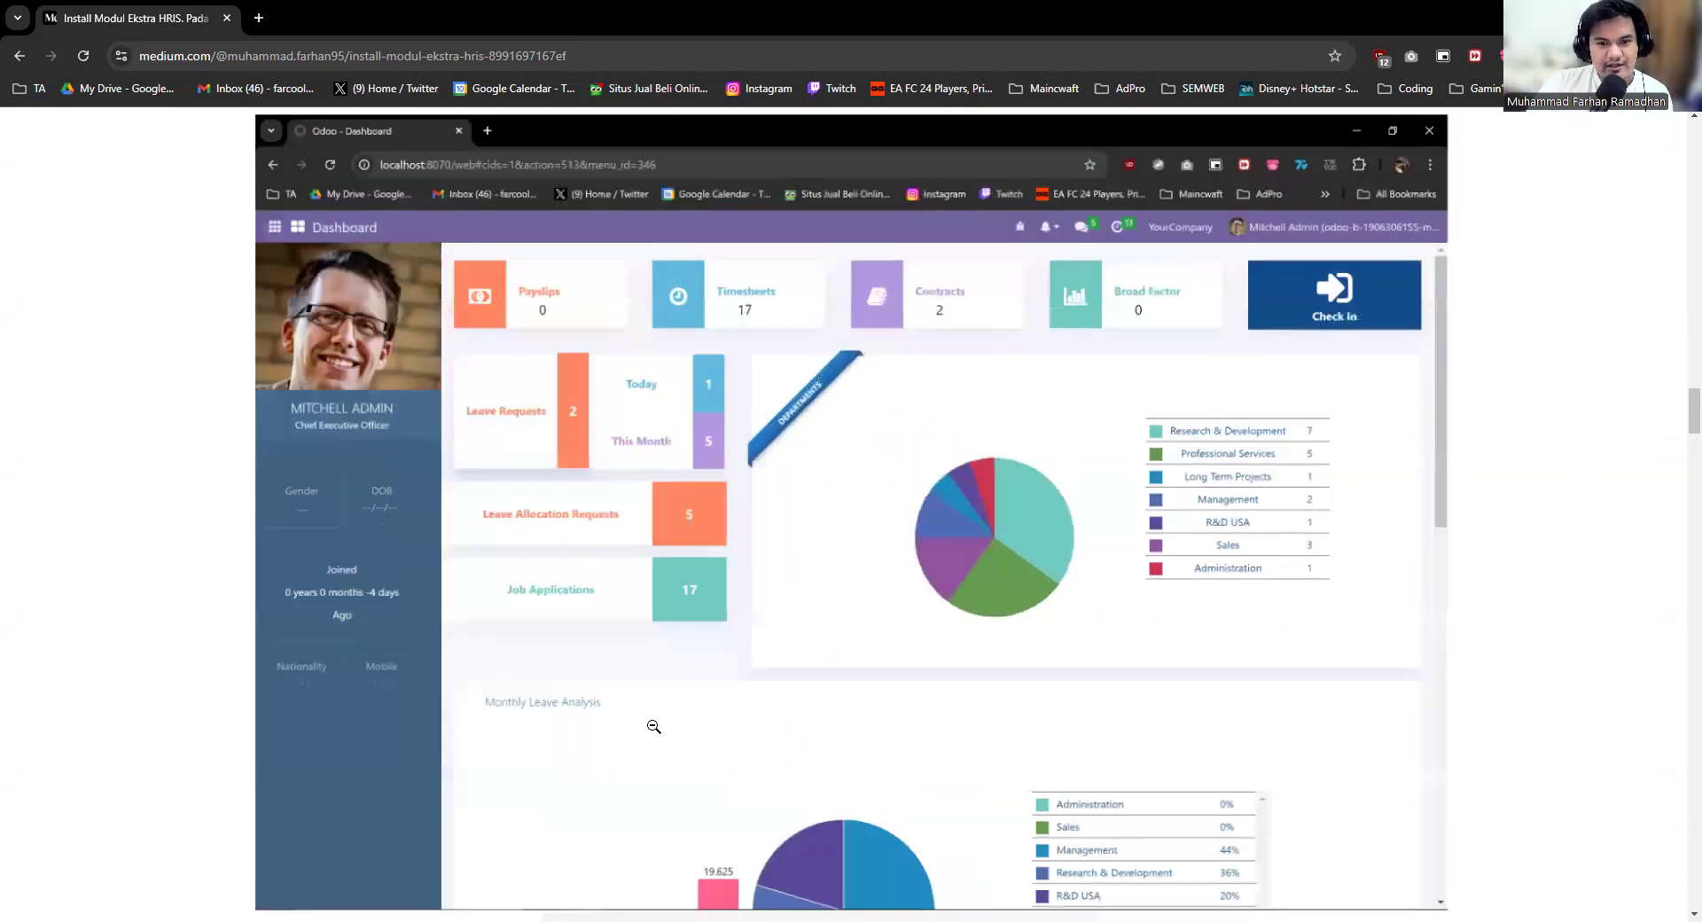
left_click(1583, 552)
Step: Read the Employee Orientation & Training module introduction and enlarge its Odoo Apps download page screenshot
scroll(1143, 562, "down", 3)
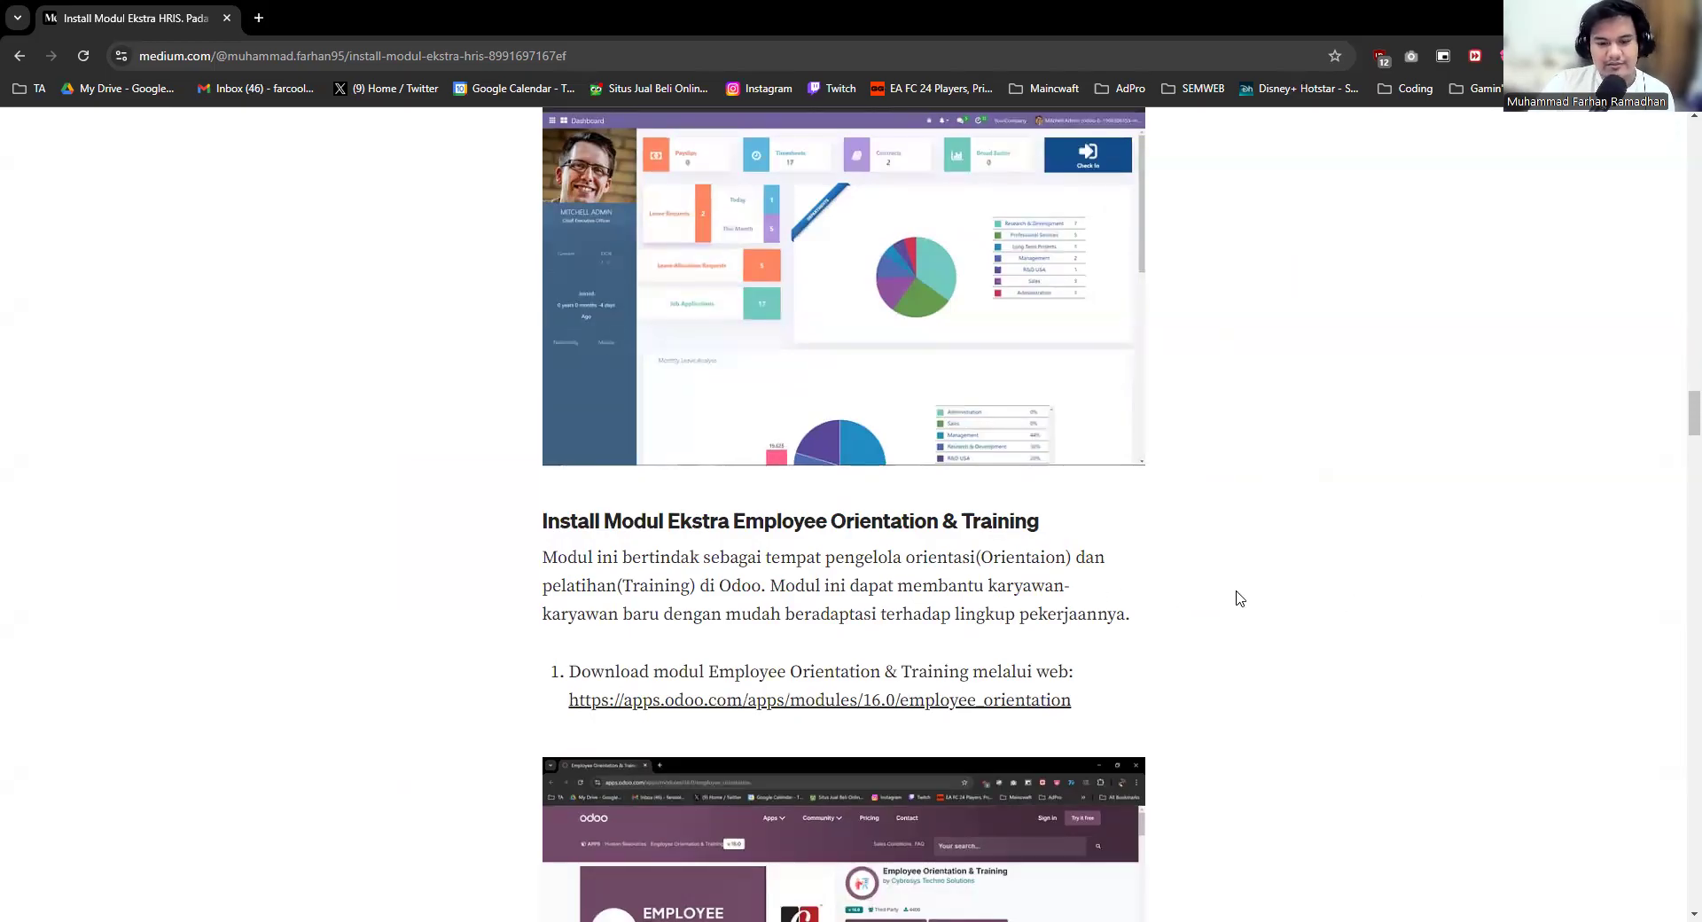
scroll(1263, 587, "down", 2)
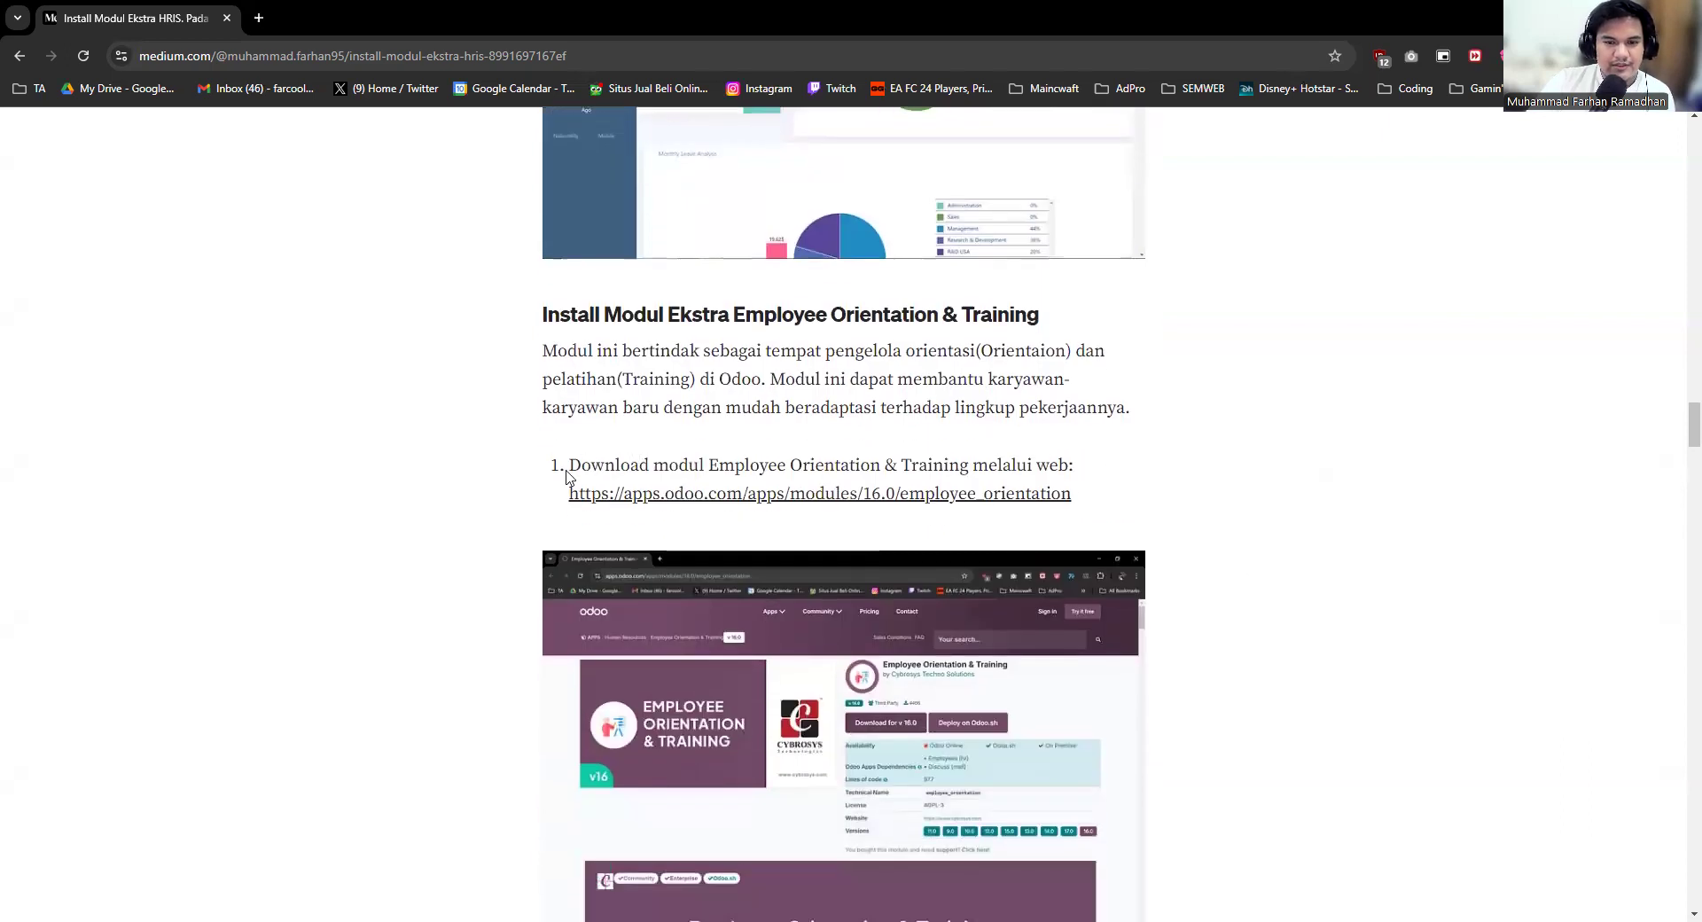
left_click(931, 684)
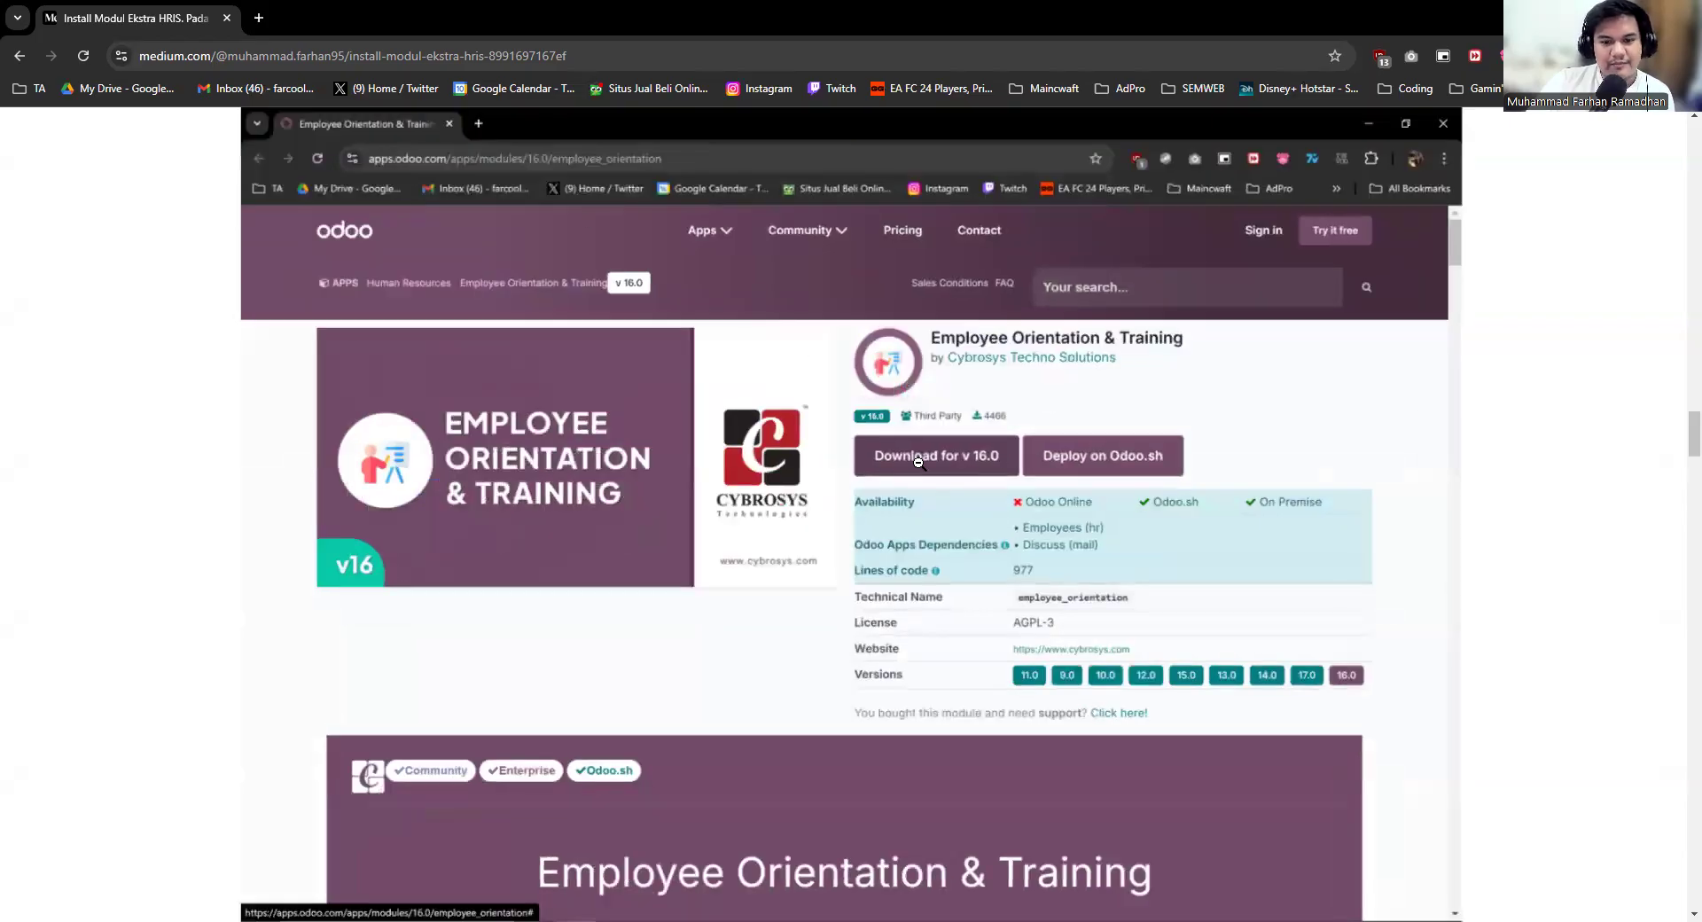
Step: Read the steps on extracting the module into addons and adding 'employee_orientation' to the ohrms_core manifest, and examine the enlarged __manifest__.py screenshot
left_click(1520, 452)
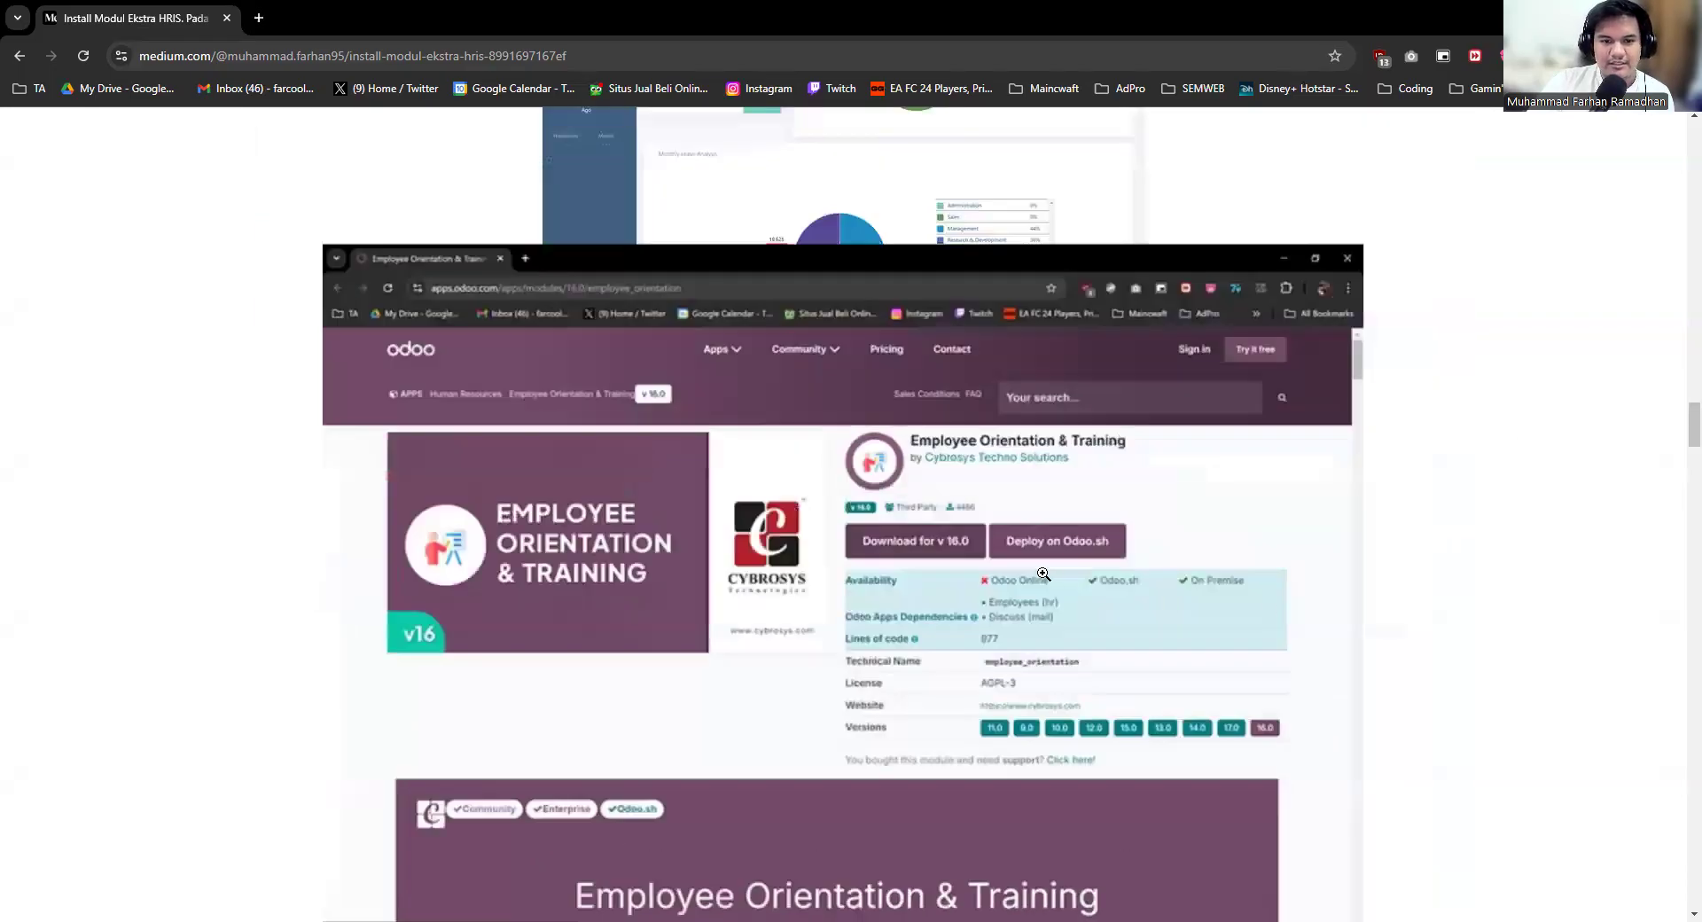
scroll(951, 595, "down", 3)
scroll(951, 595, "down", 3)
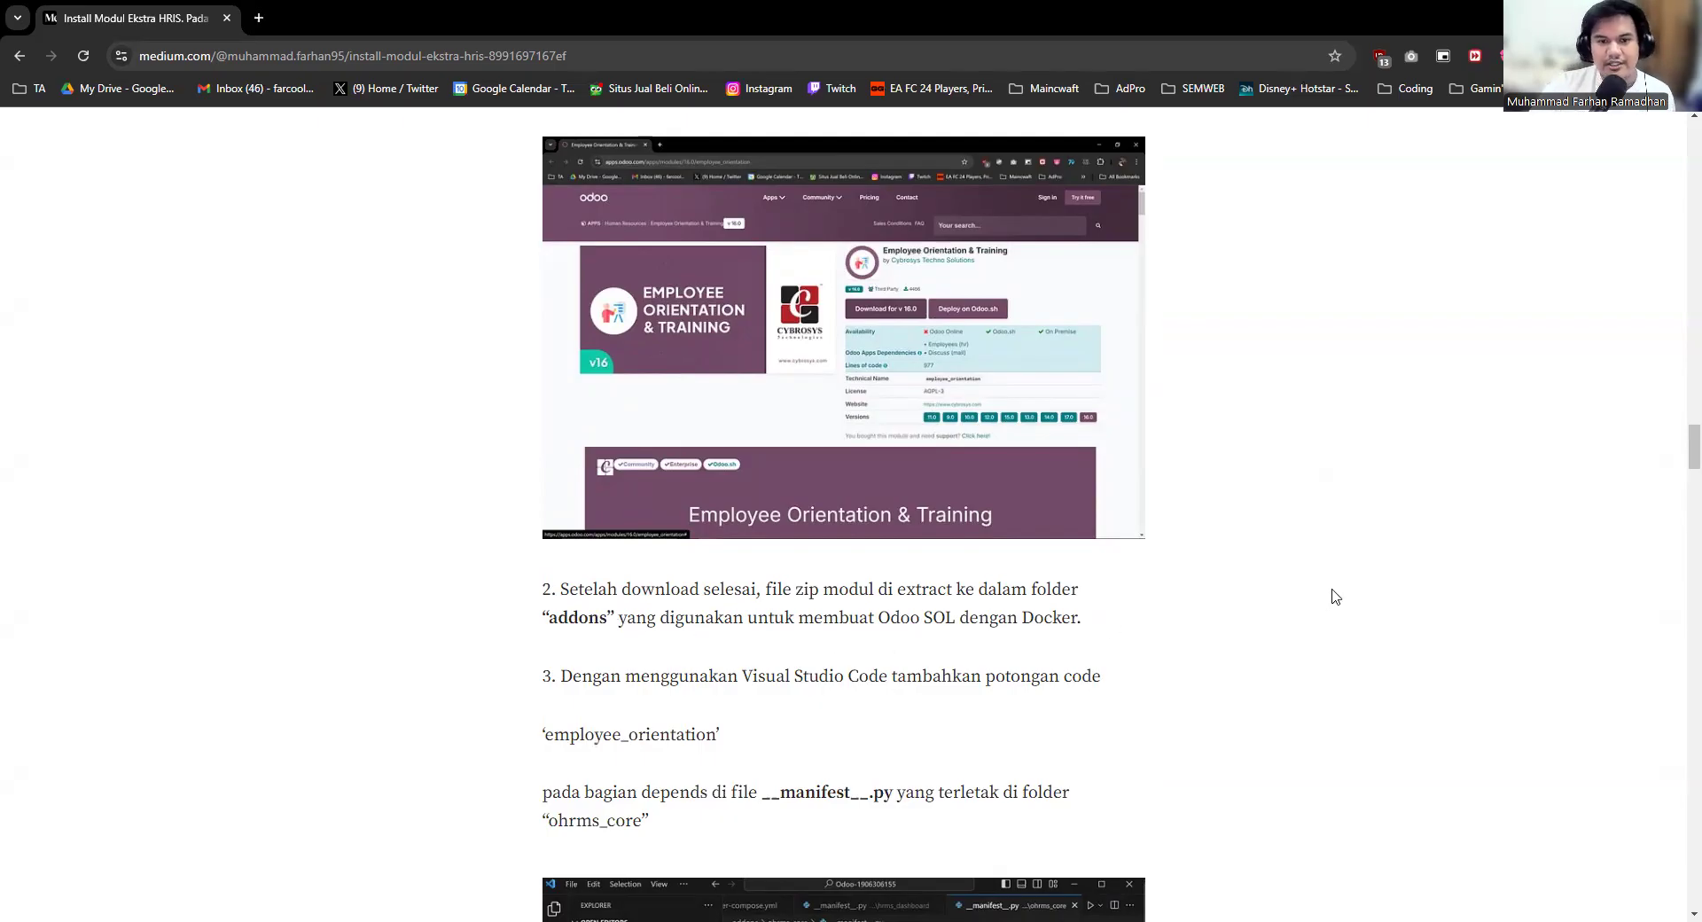
scroll(1334, 595, "down", 2)
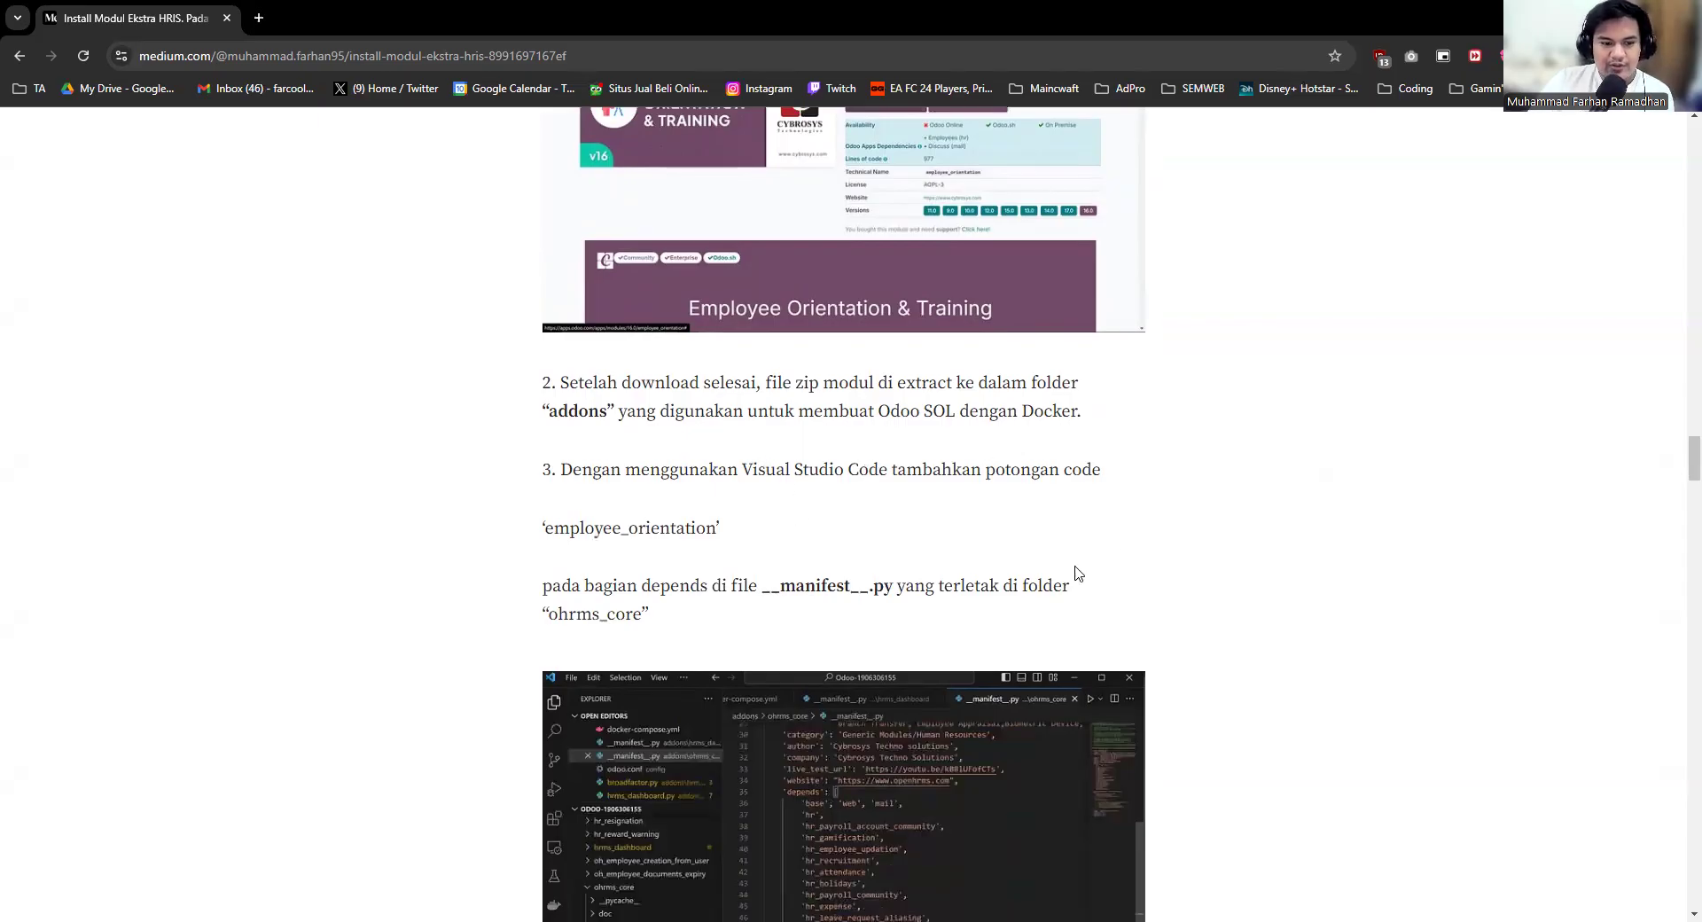
scroll(981, 572, "down", 2)
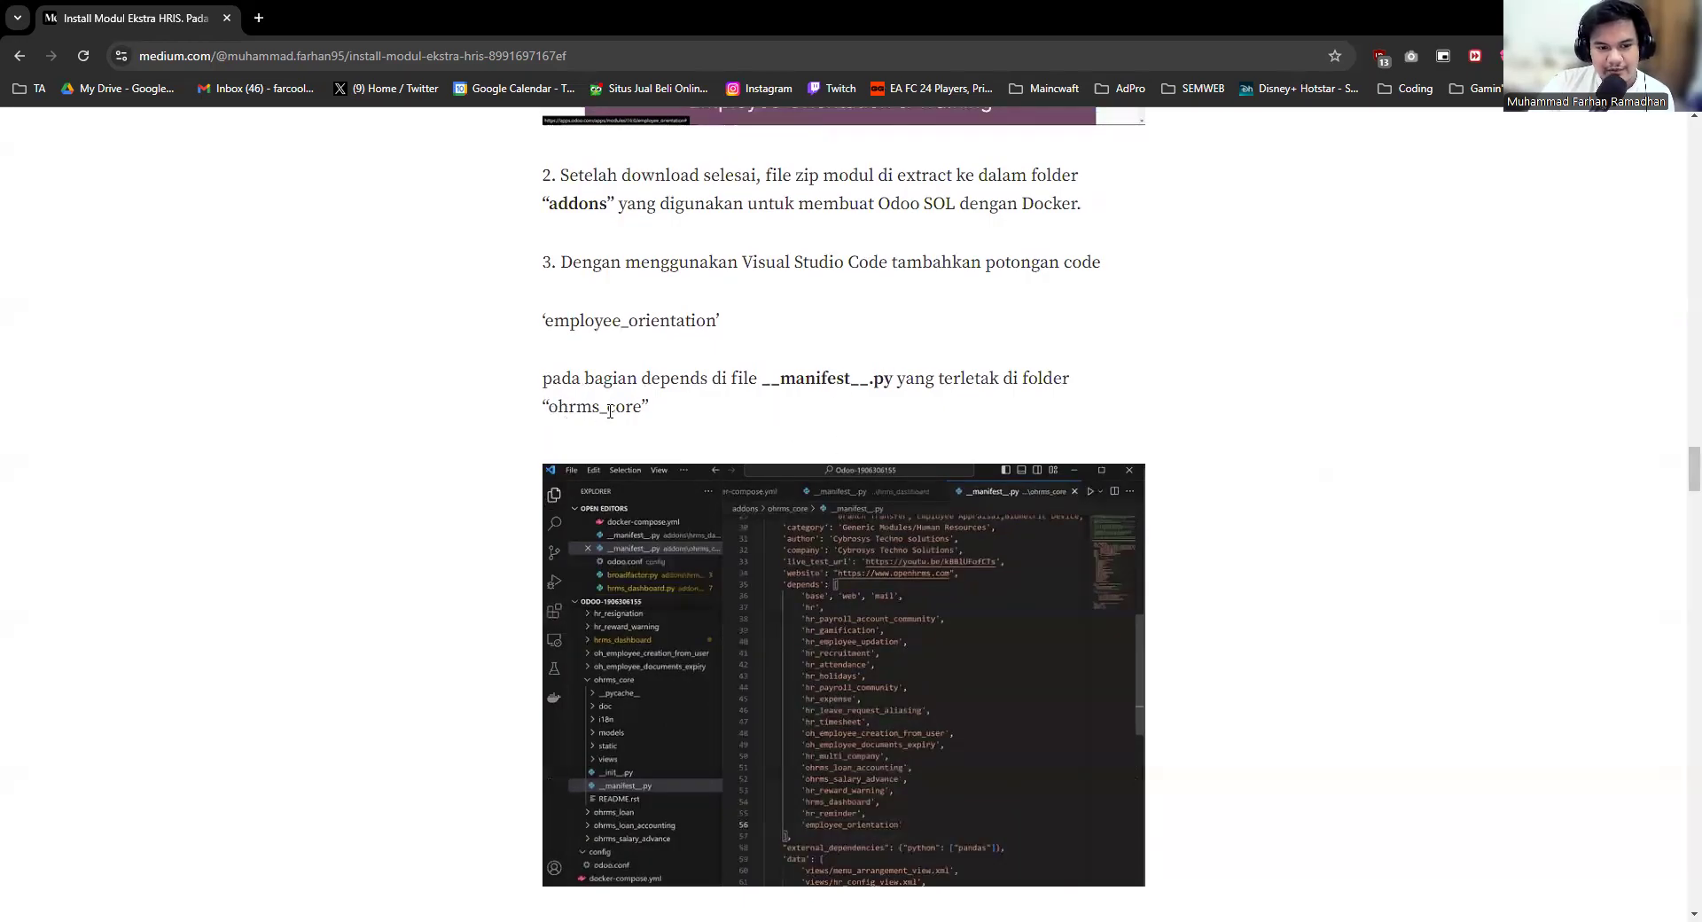
left_click(905, 596)
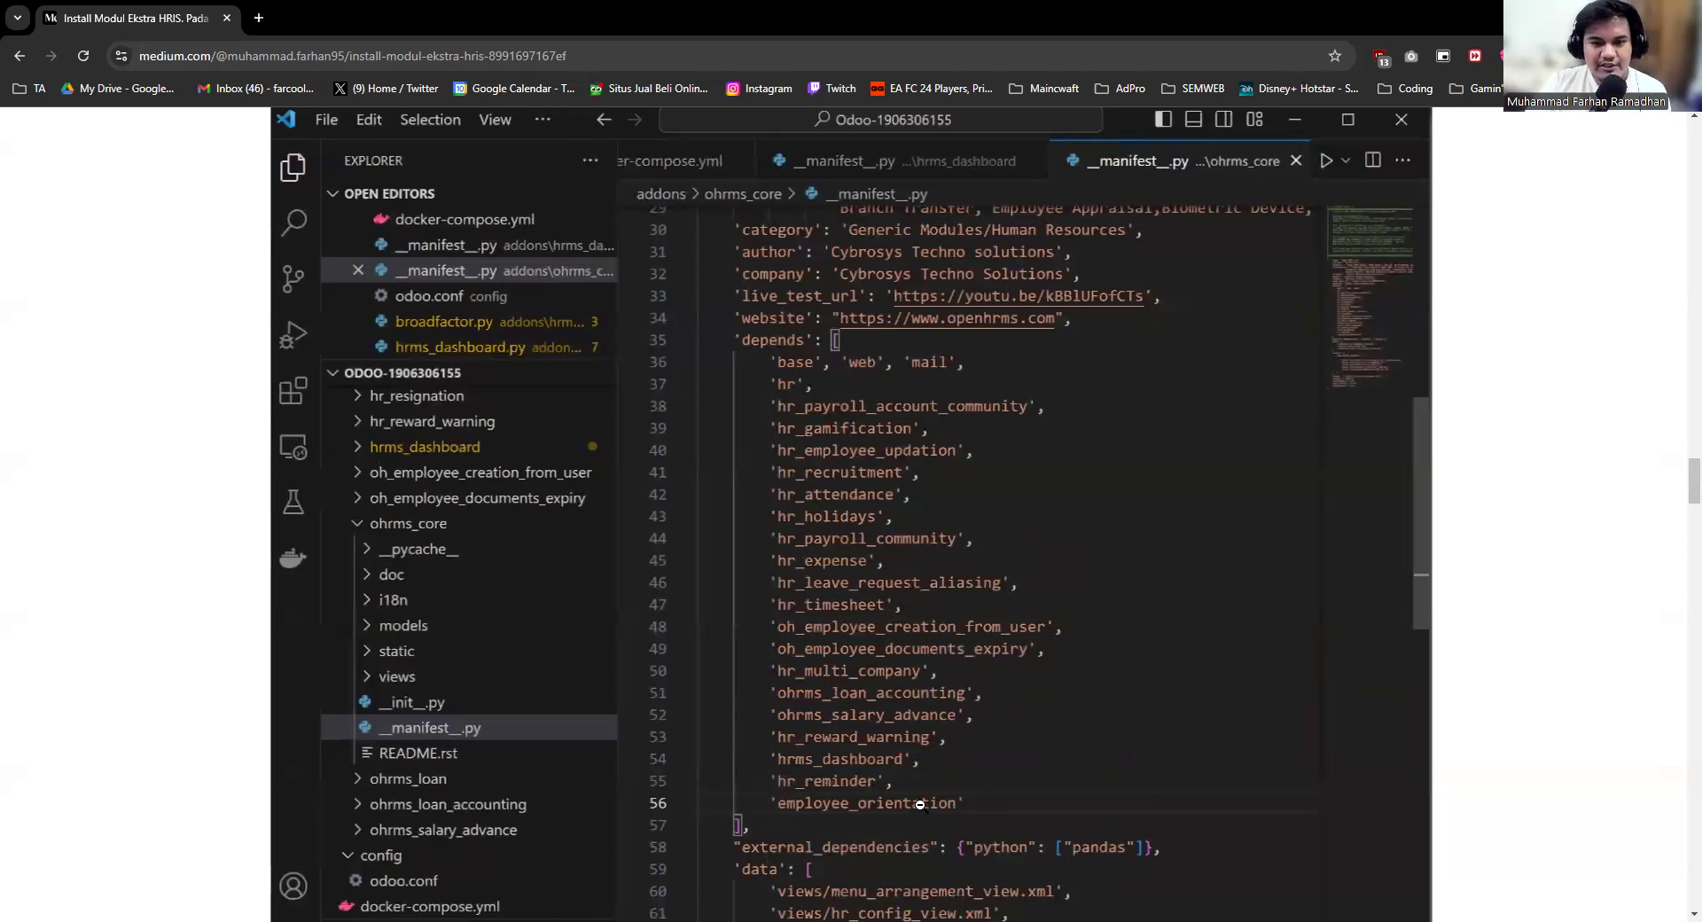
left_click(1422, 542)
Step: Read the steps on updating the apps list and activating the module found with "orientation", and examine the enlarged Apps page screenshot
scroll(1292, 616, "down", 5)
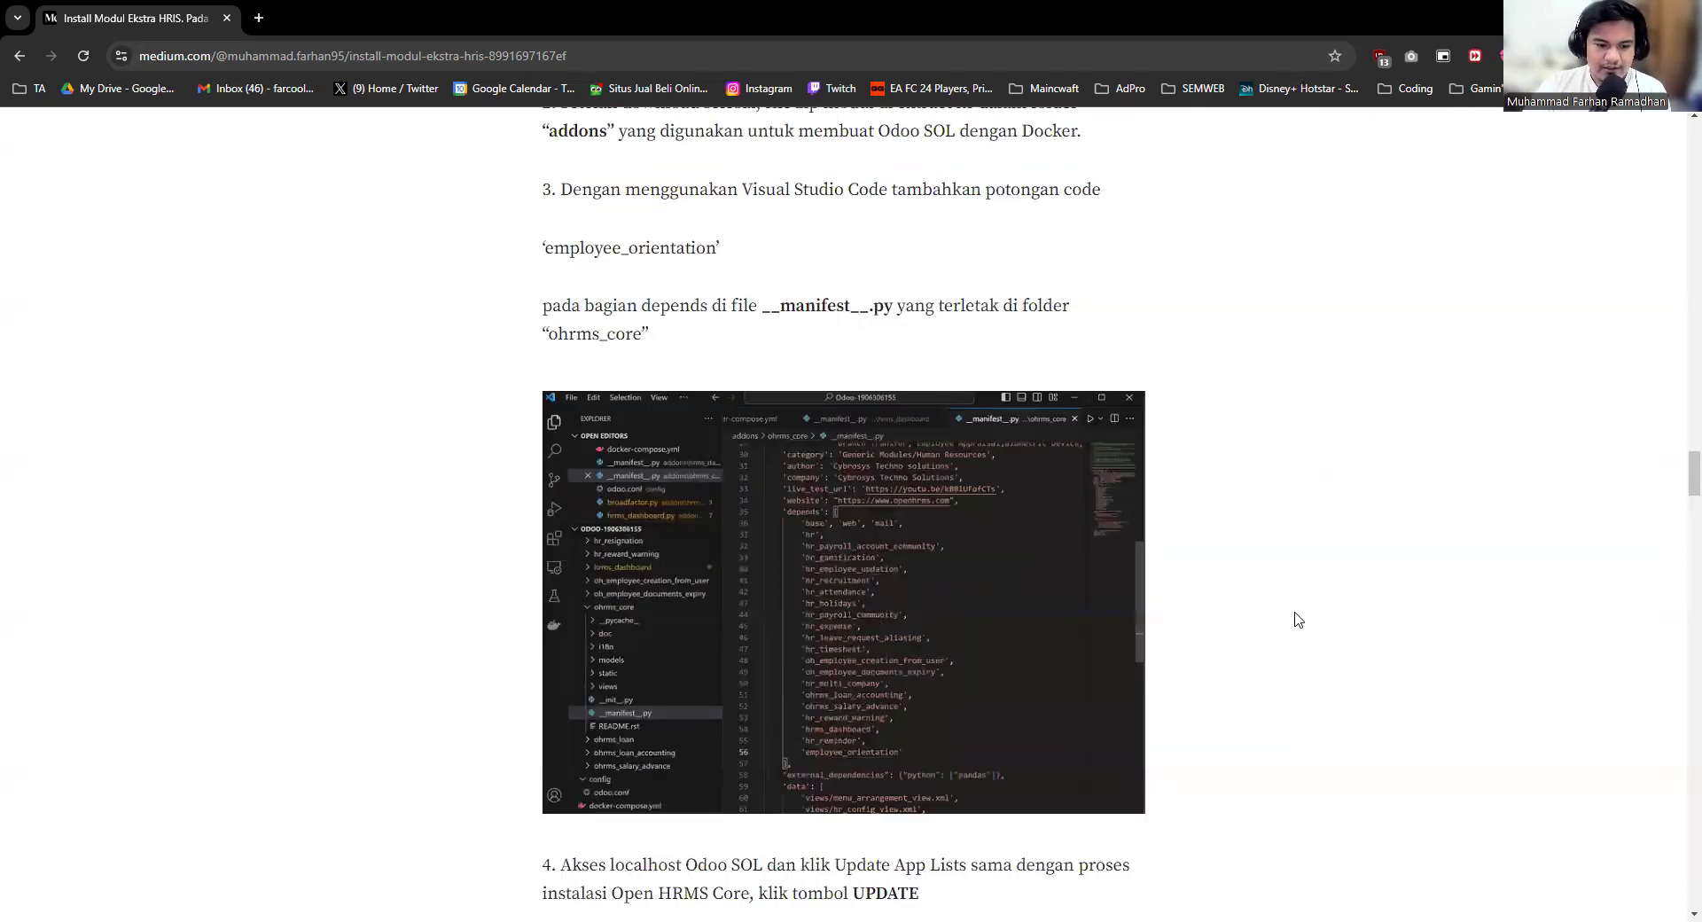
scroll(644, 576, "down", 1)
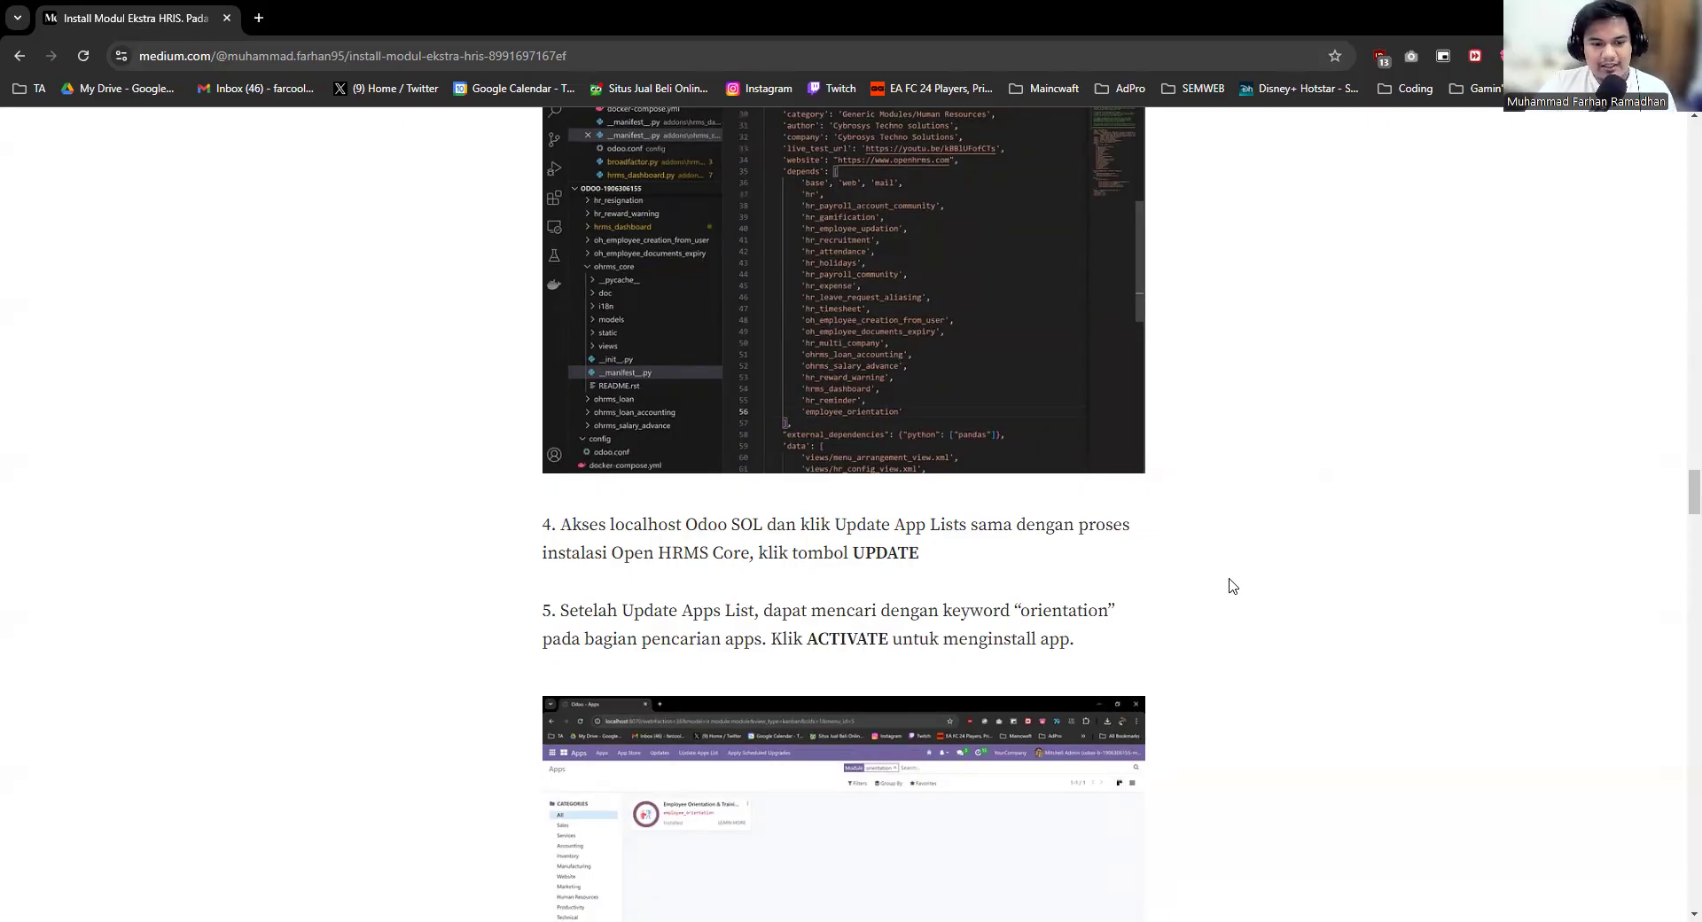
scroll(1232, 585, "down", 2)
left_click(917, 577)
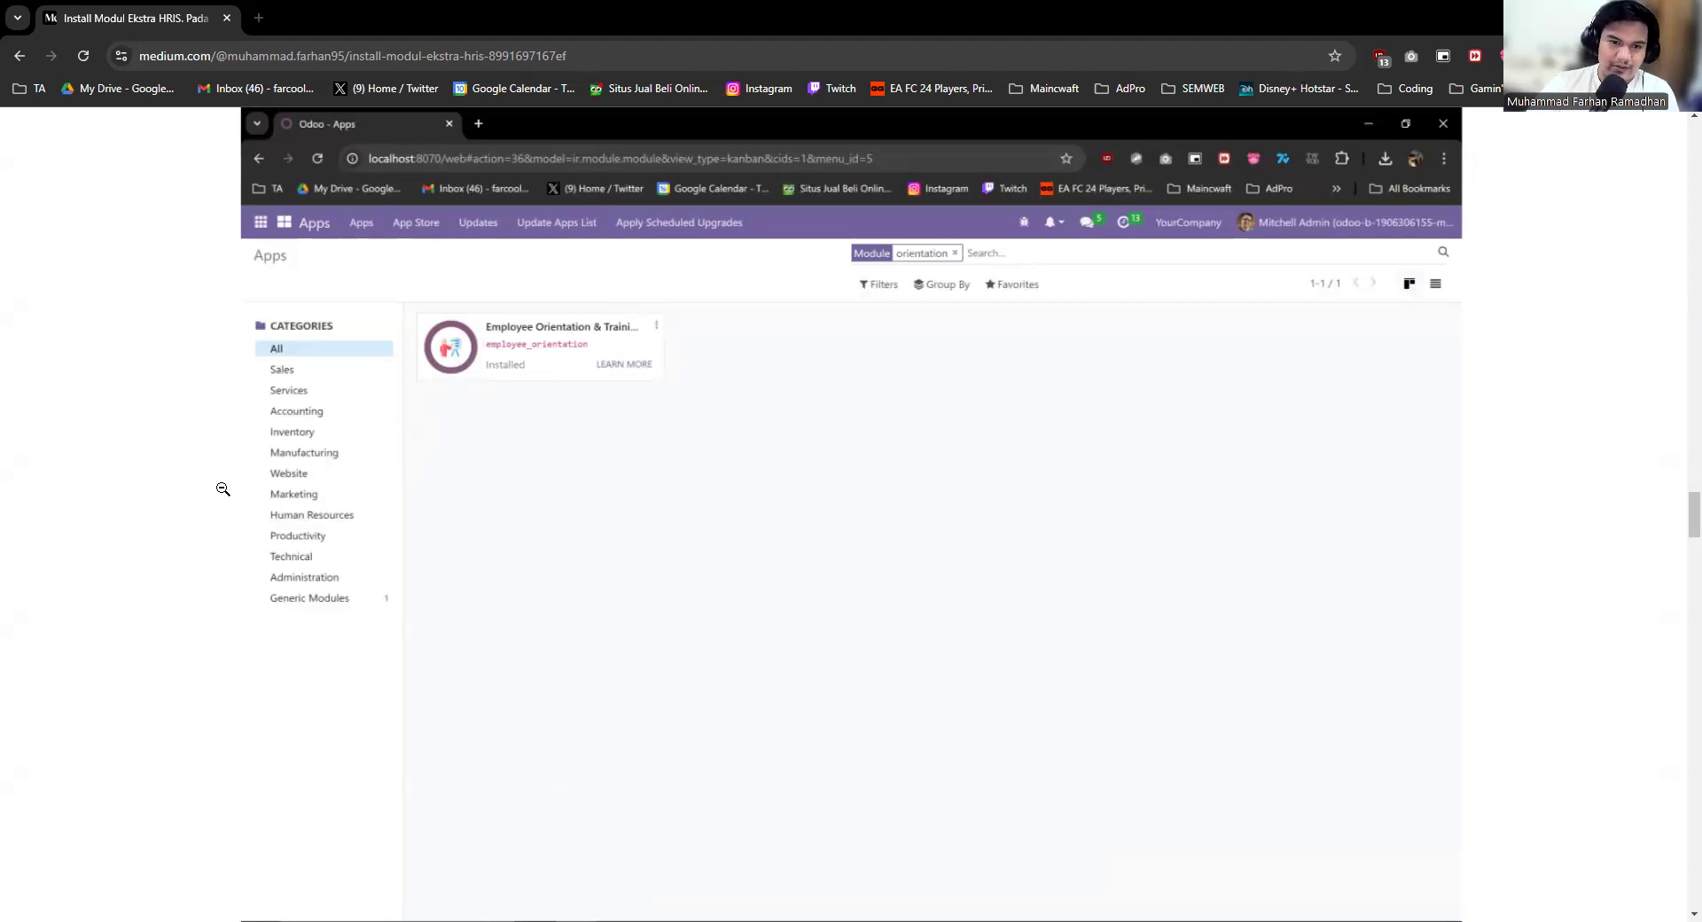
left_click(107, 489)
Step: Read the final Employee Orientation & Training step and examine the enlarged Employees page screenshot with its Orientations menu
scroll(1060, 523, "down", 7)
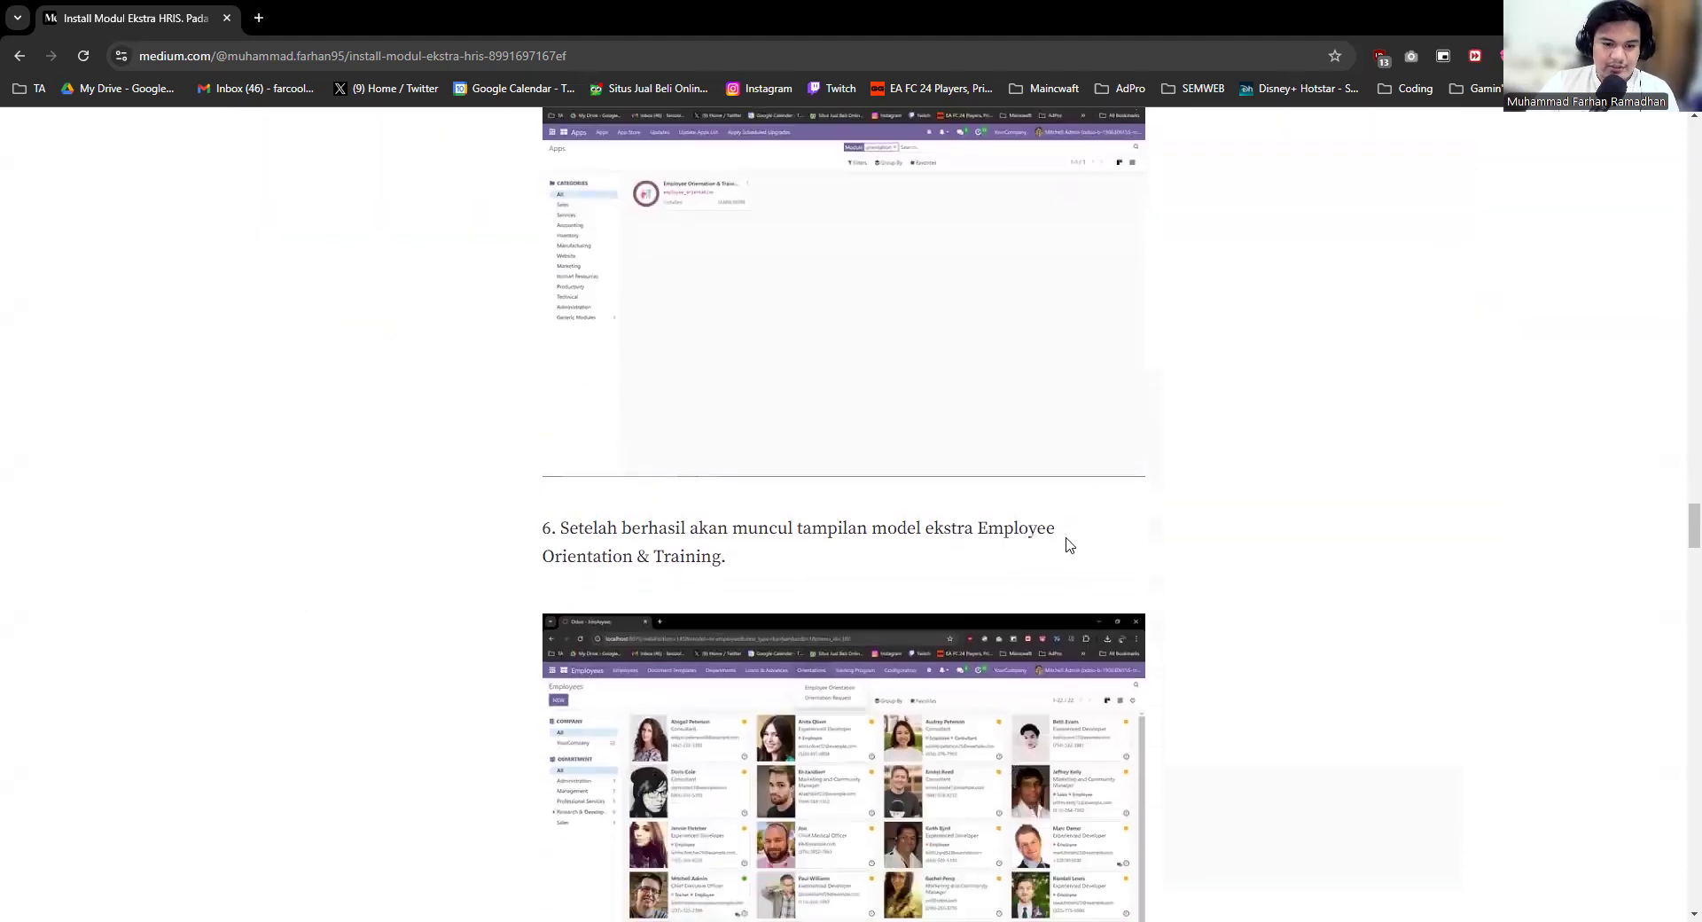
left_click(609, 489)
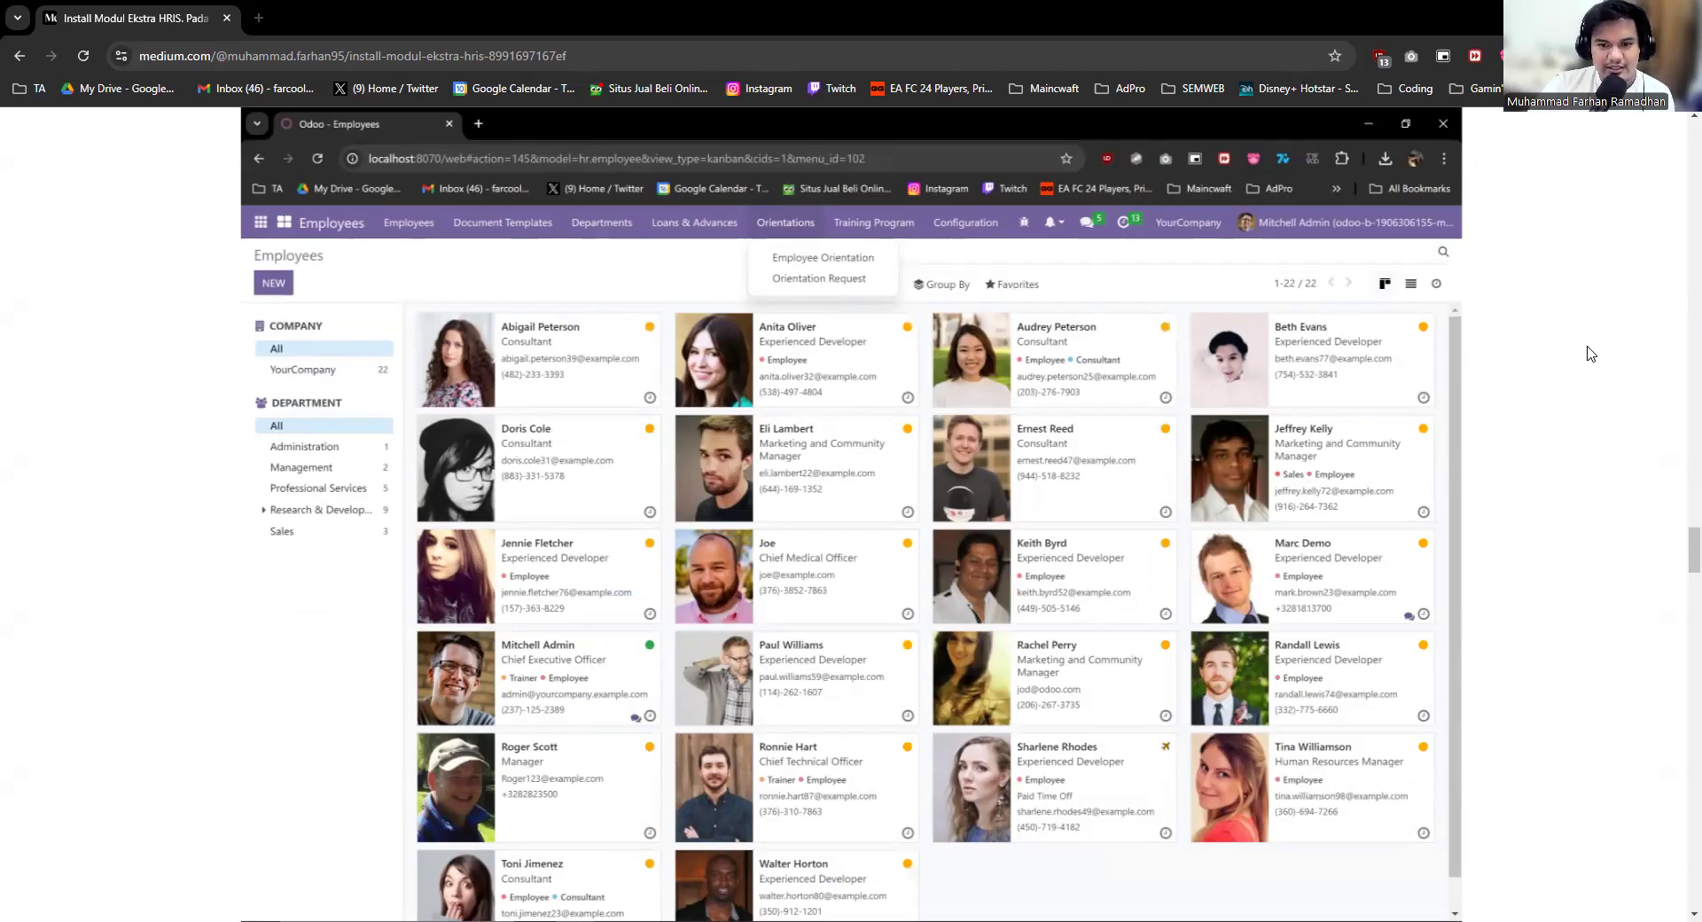
scroll(1591, 354, "down", 5)
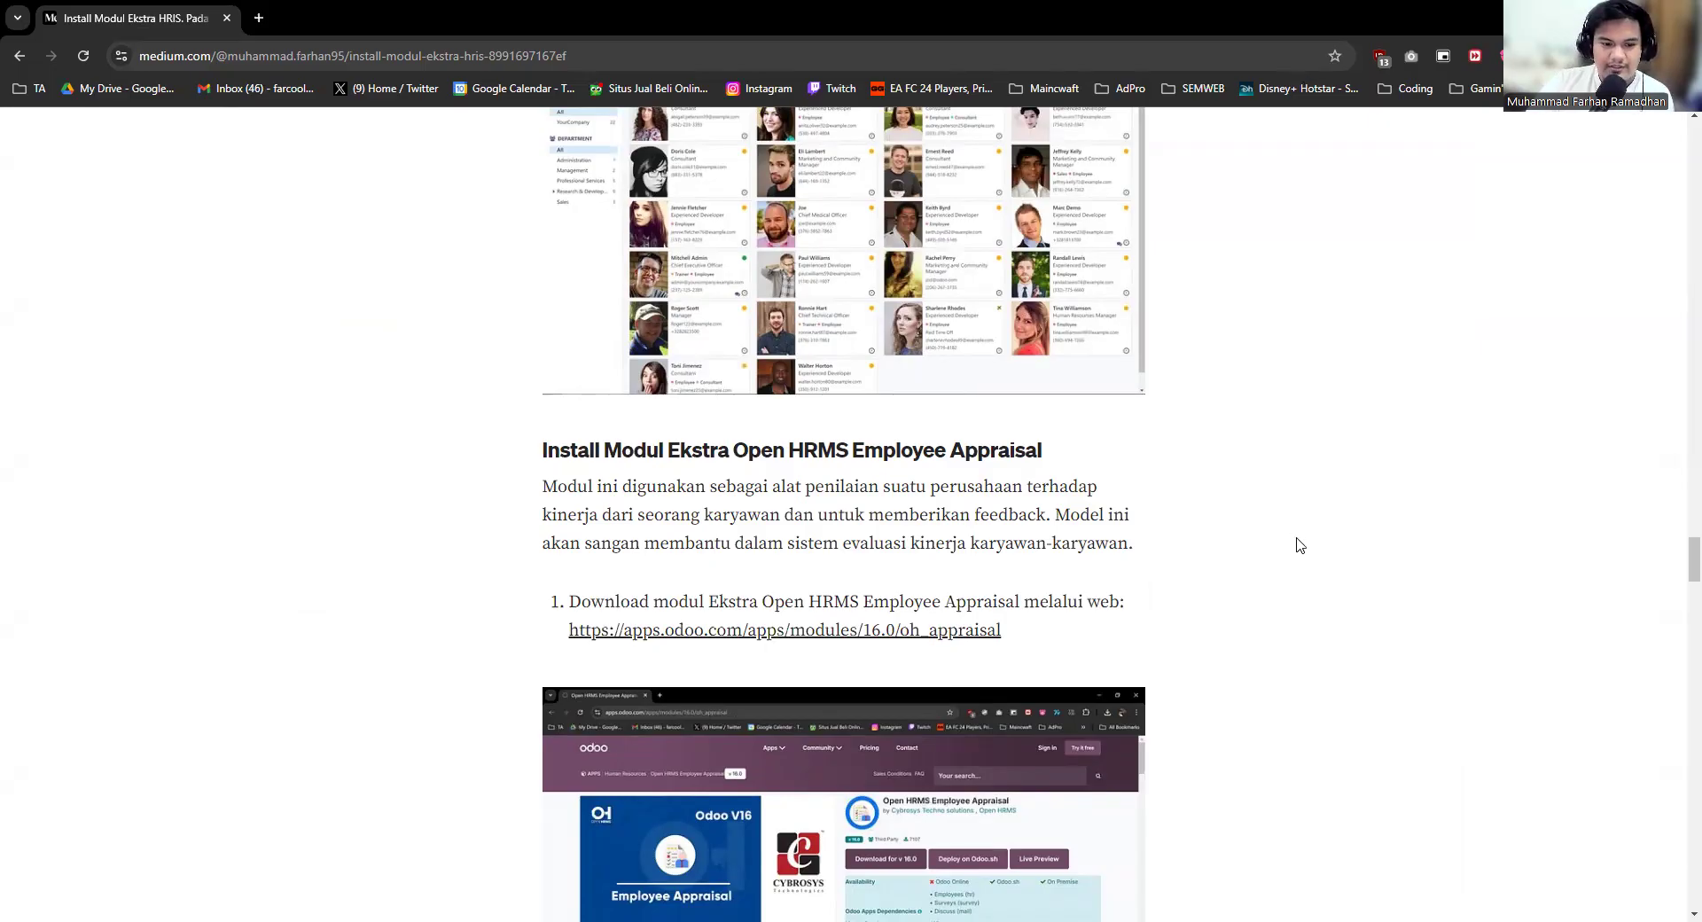
Step: Read the Open HRMS Employee Appraisal introduction and download step, and examine the enlarged Odoo Apps page screenshot
scroll(999, 569, "down", 2)
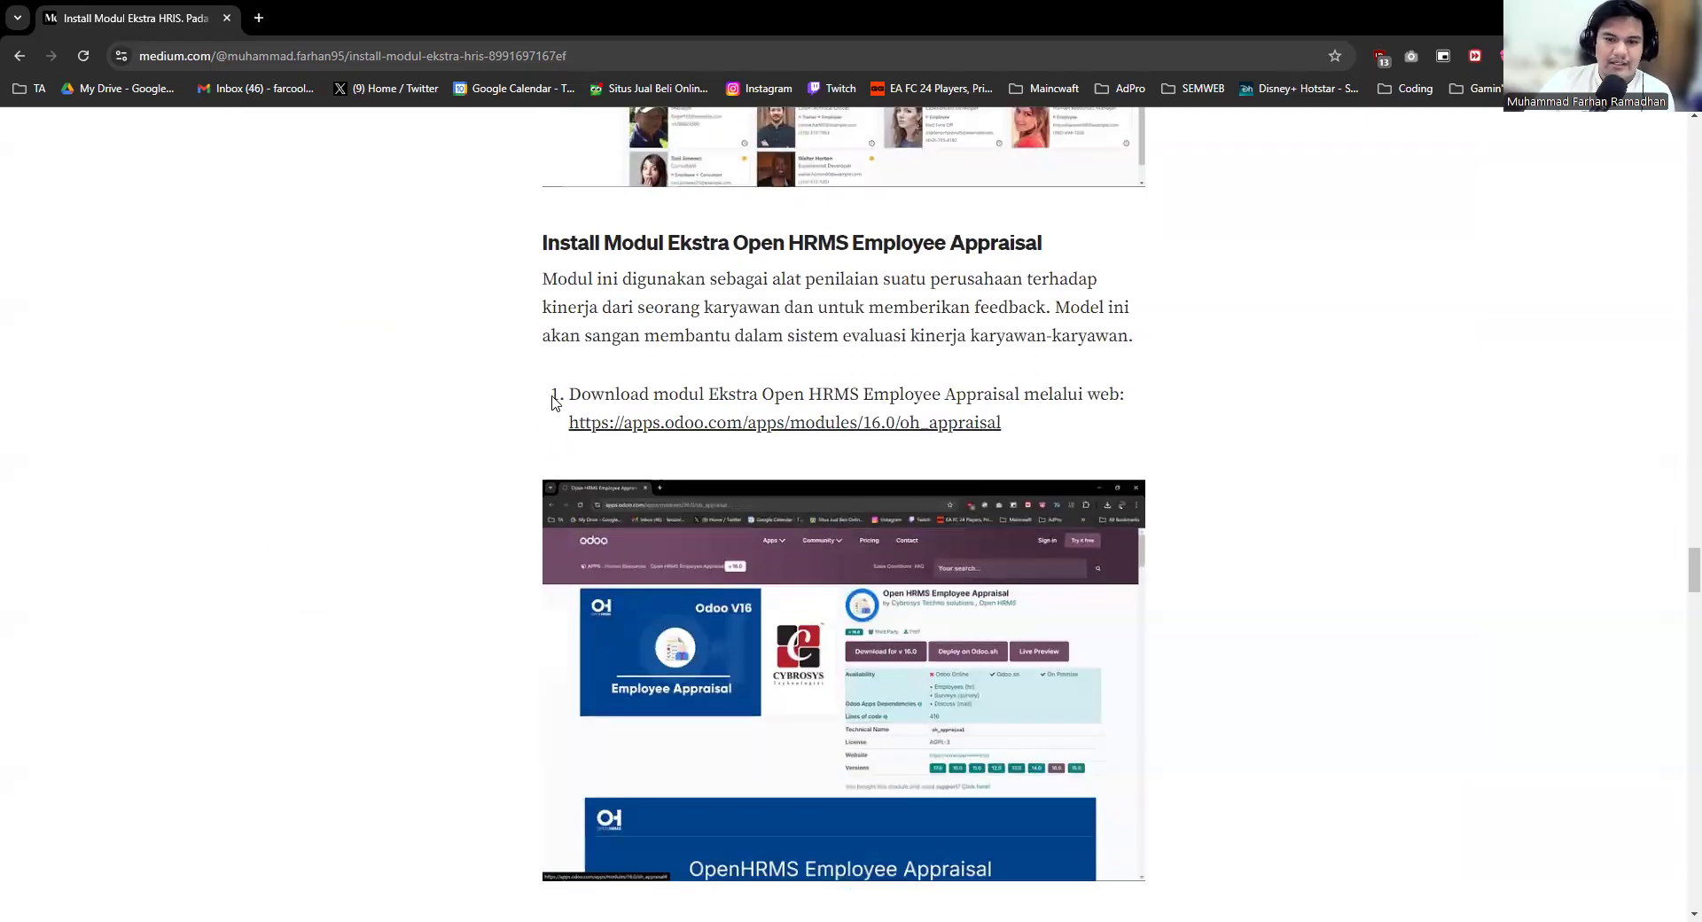
left_click(957, 661)
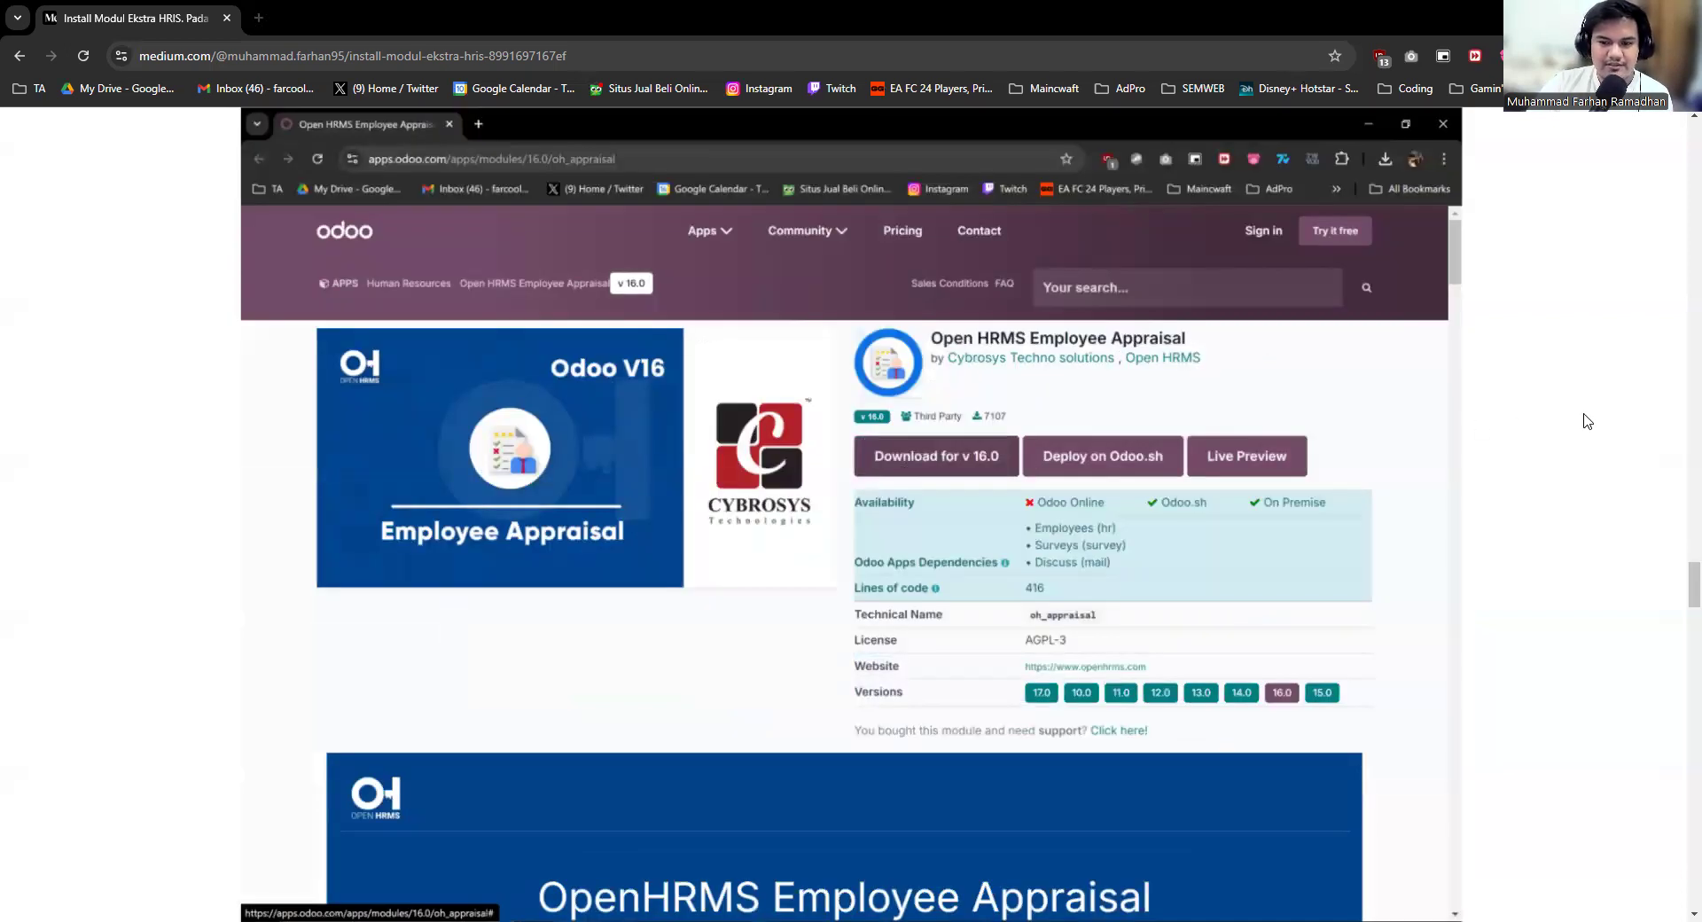
left_click(1012, 528)
Step: Read the steps on extracting the appraisal module and adding 'oh_appraisal' to the manifest dependencies, and examine the enlarged code screenshot
scroll(1041, 545, "down", 2)
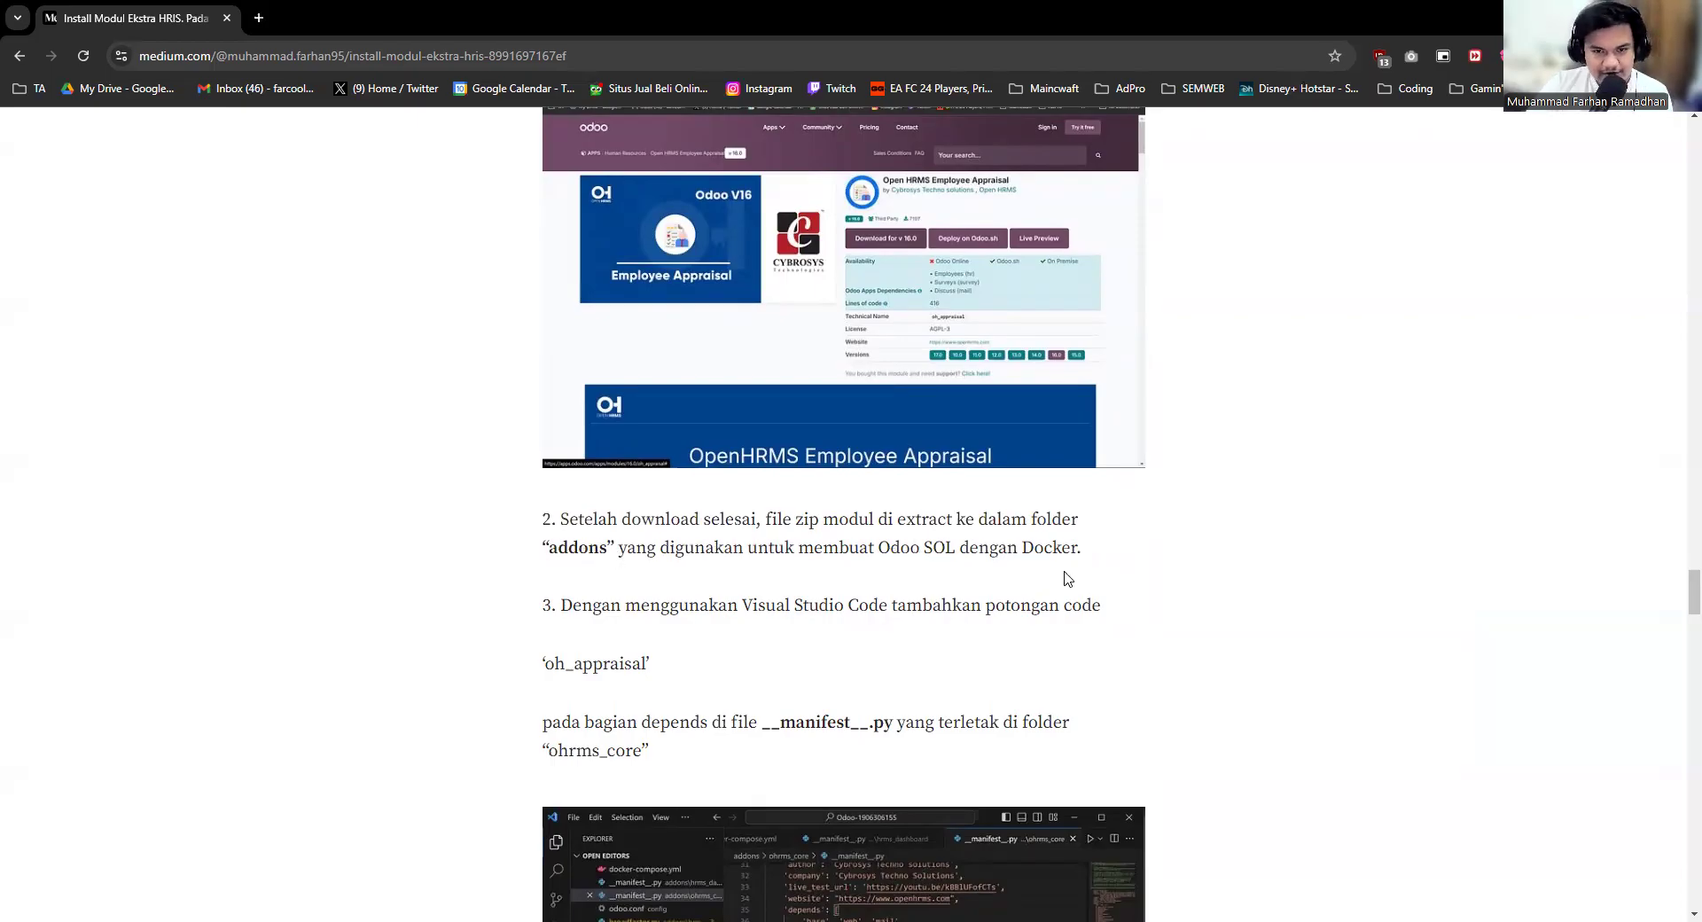
scroll(1201, 589, "down", 2)
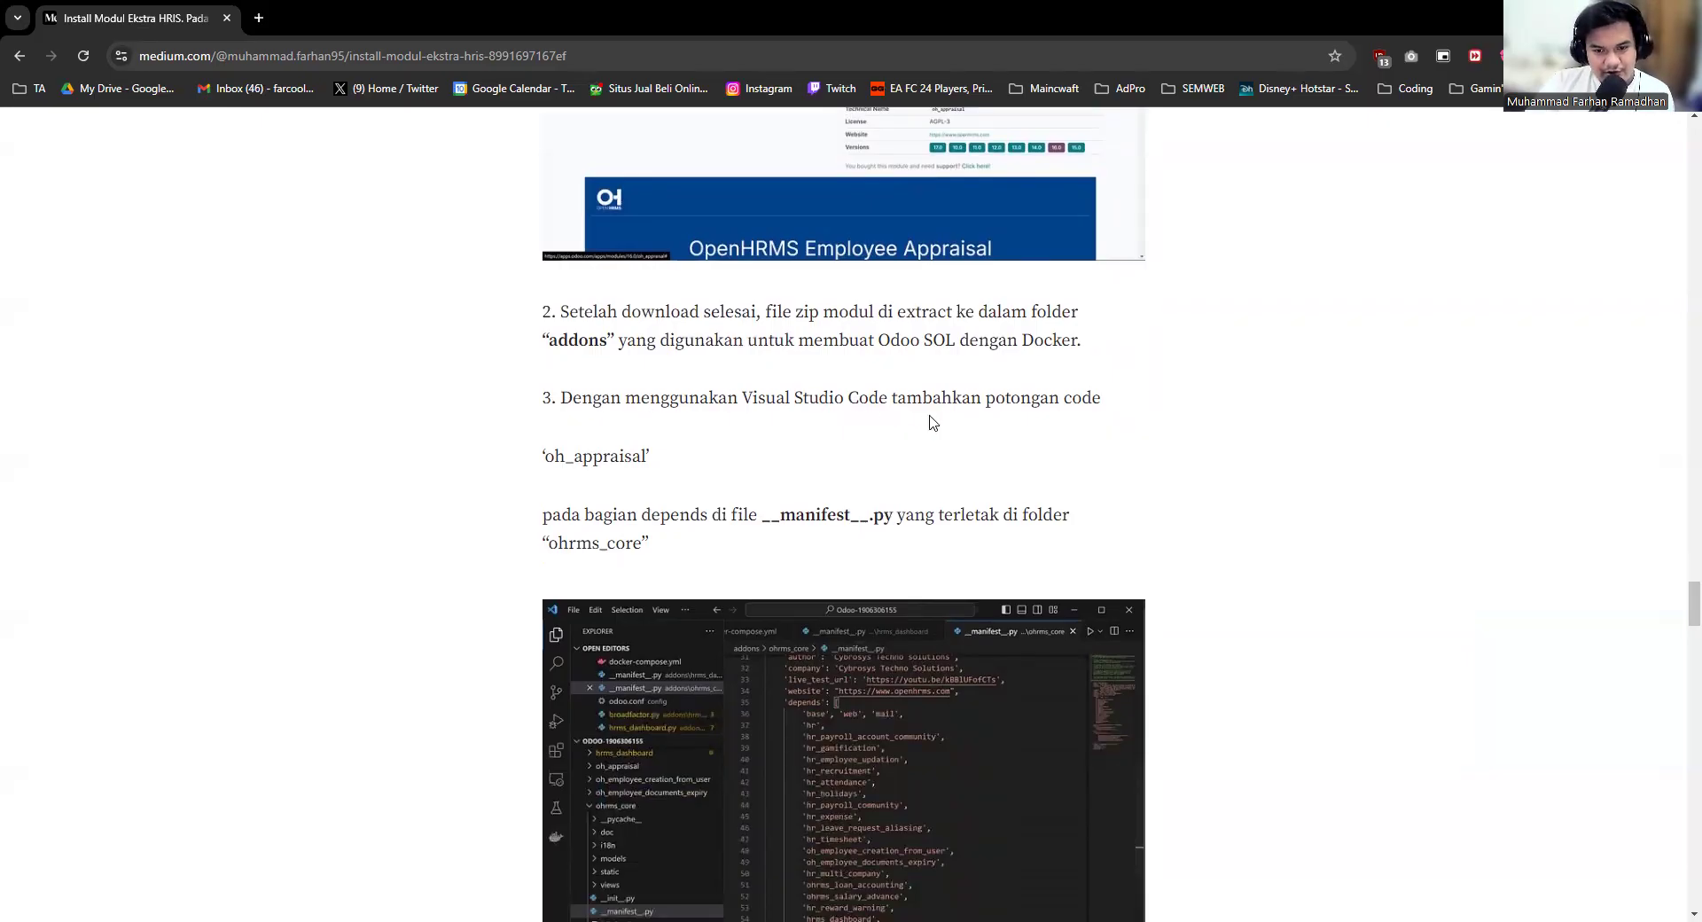
scroll(764, 491, "down", 3)
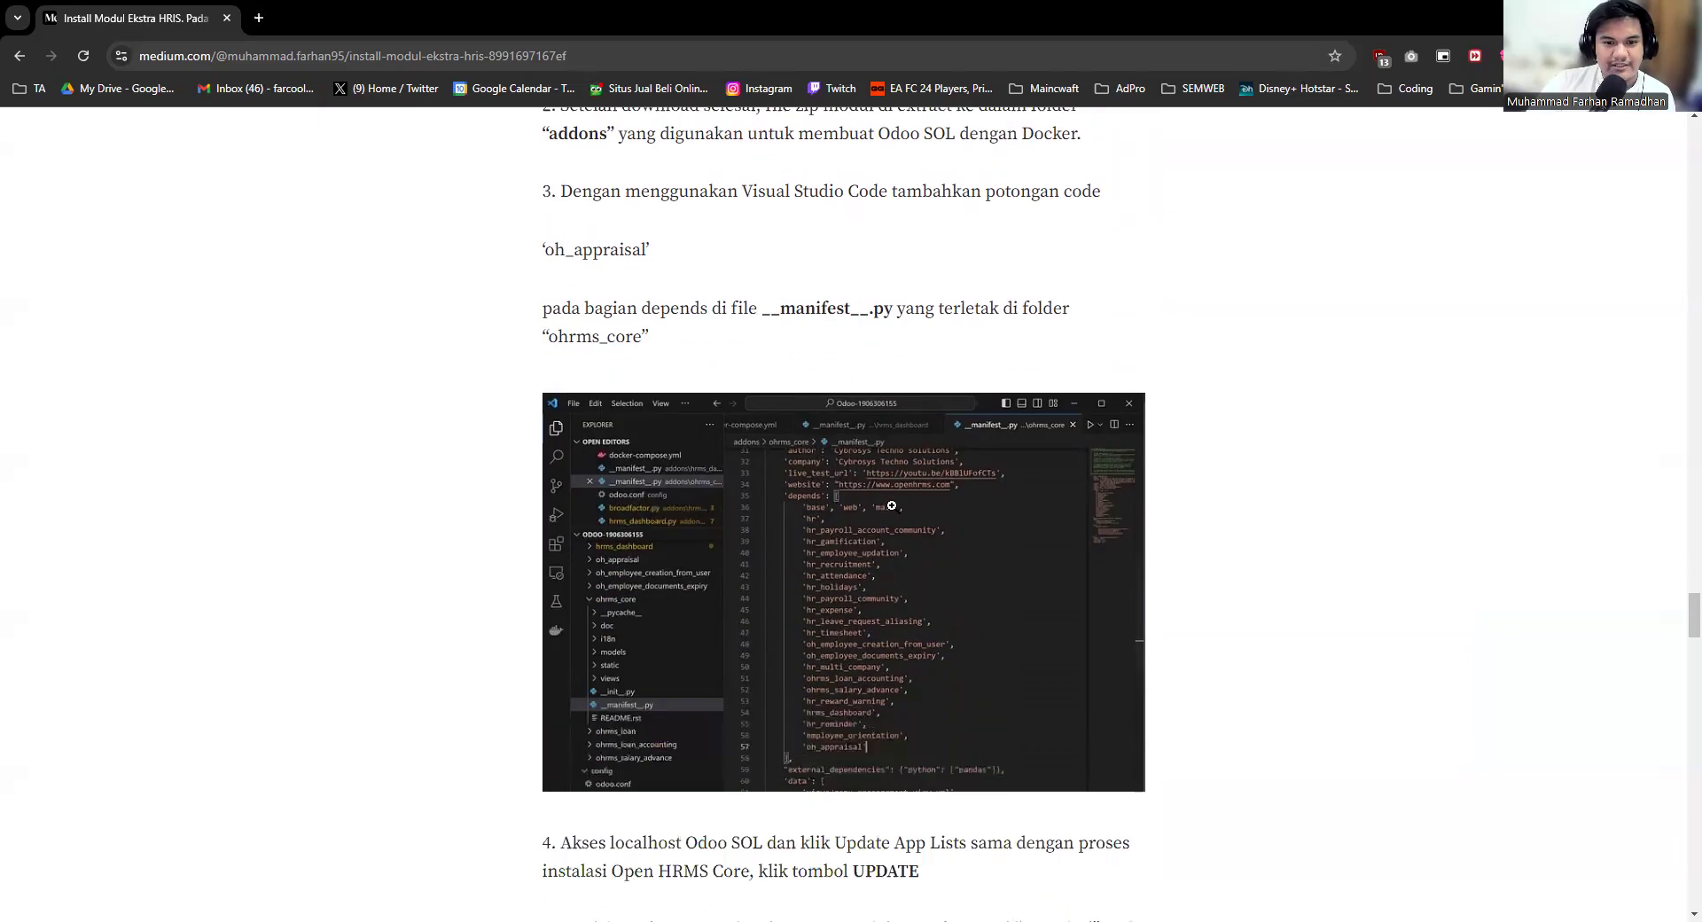
left_click(951, 445)
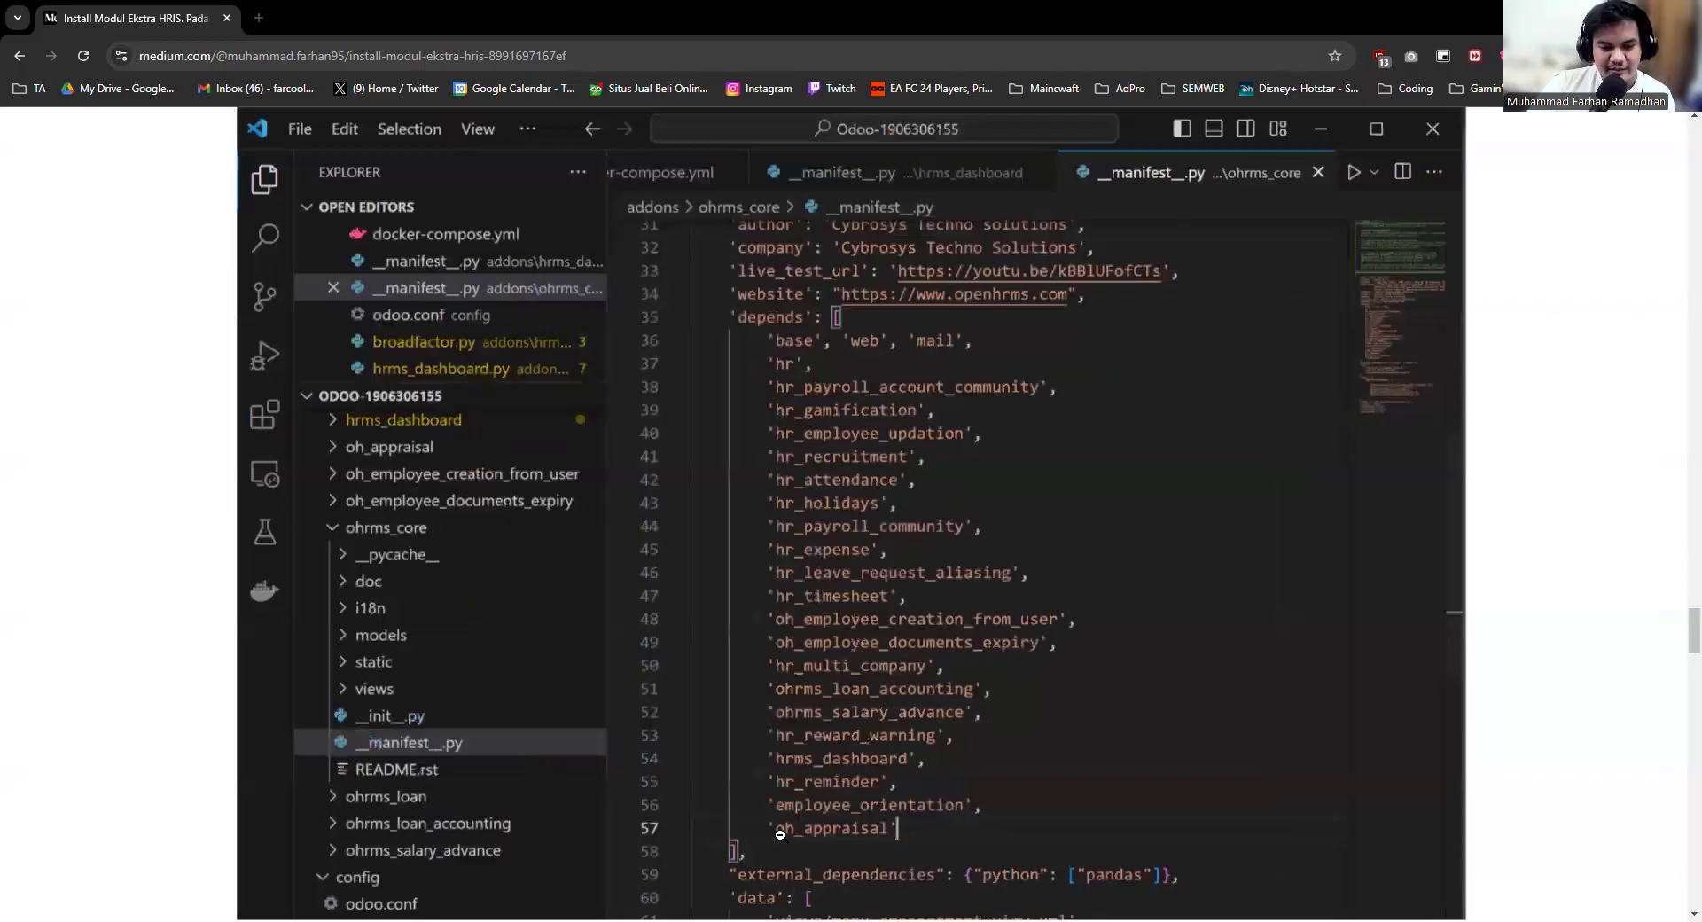
left_click(1251, 443)
Step: Read the steps on updating the apps list and activating the module found with "appraisal", and examine the enlarged Apps page screenshot
scroll(660, 372, "down", 2)
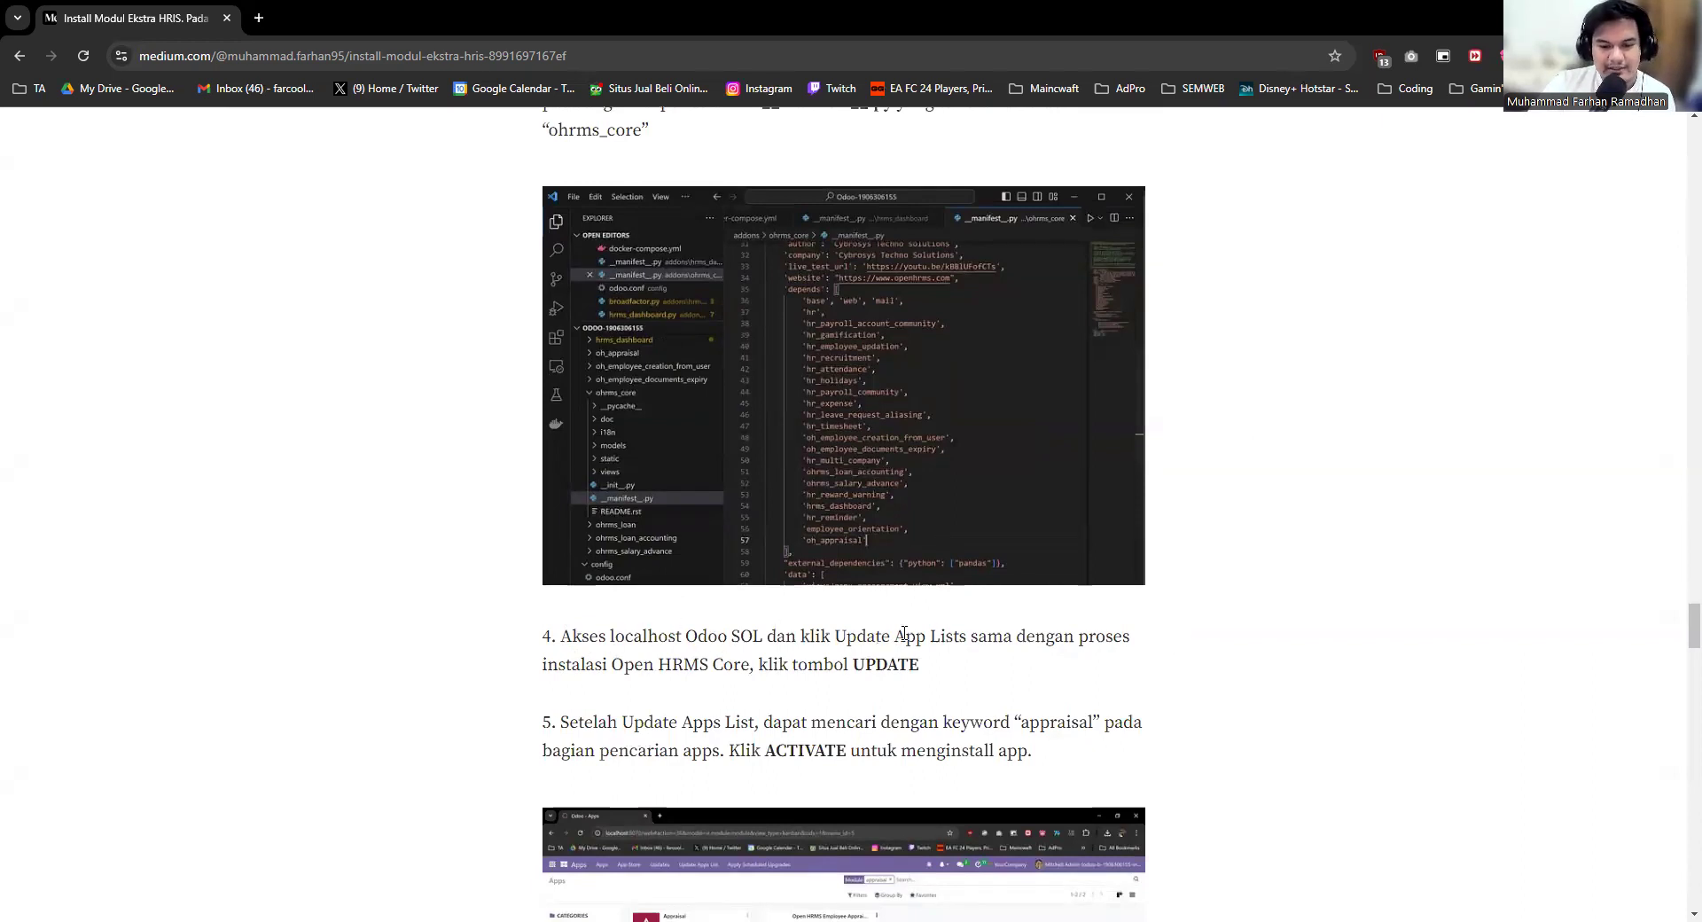
scroll(924, 680, "down", 2)
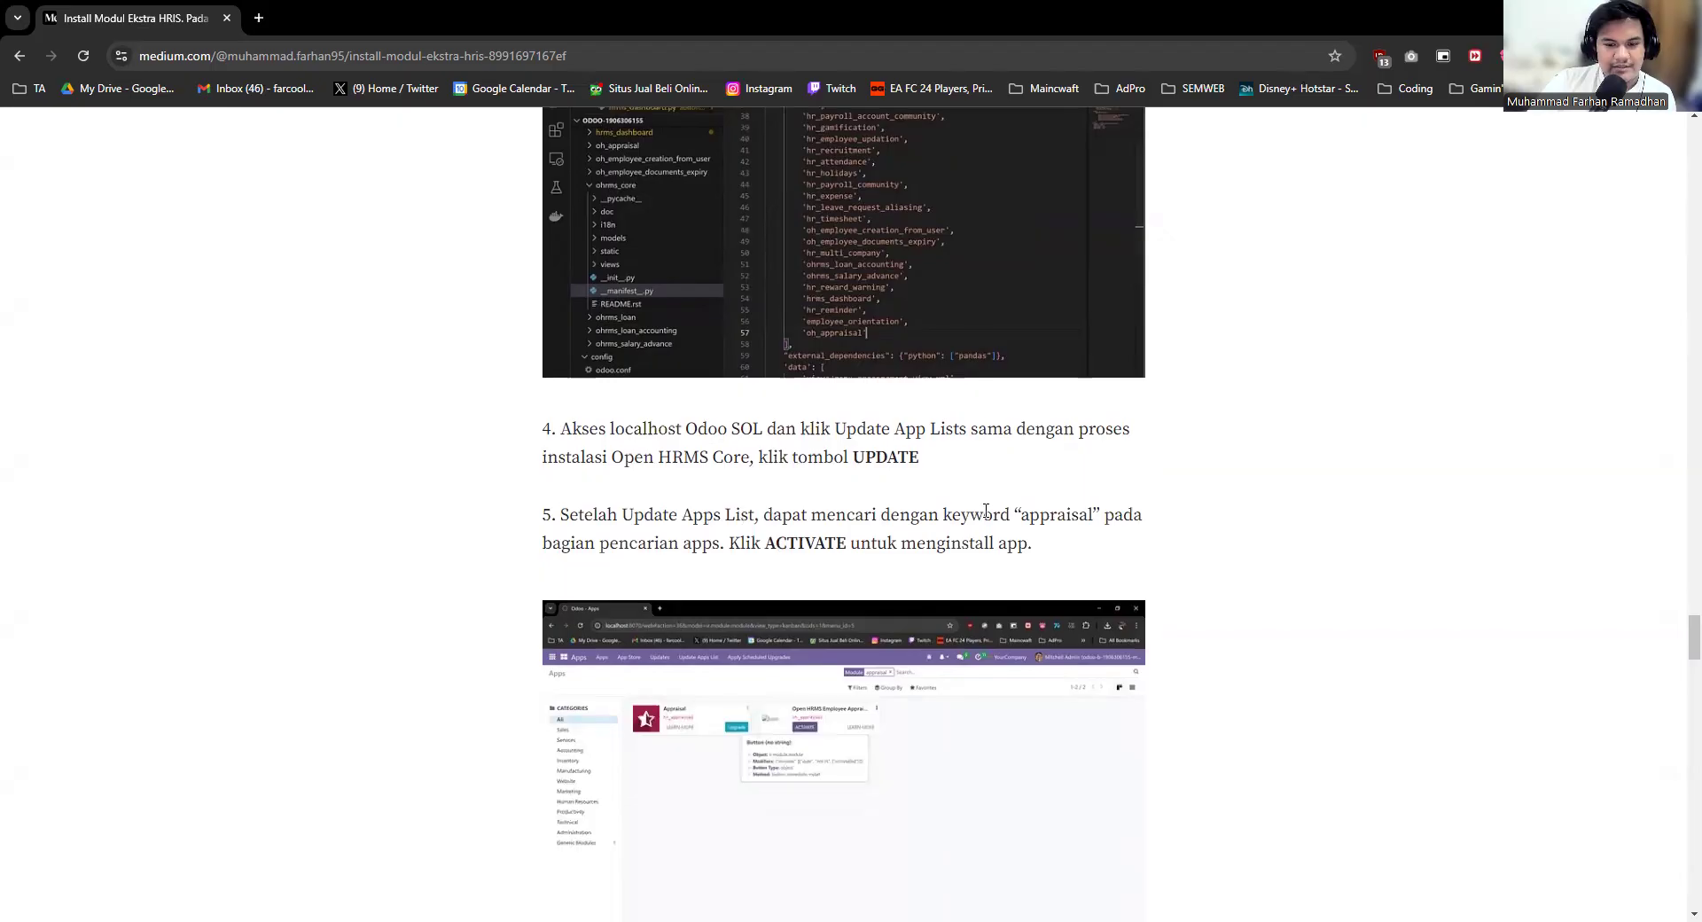
scroll(1037, 580, "down", 4)
left_click(795, 422)
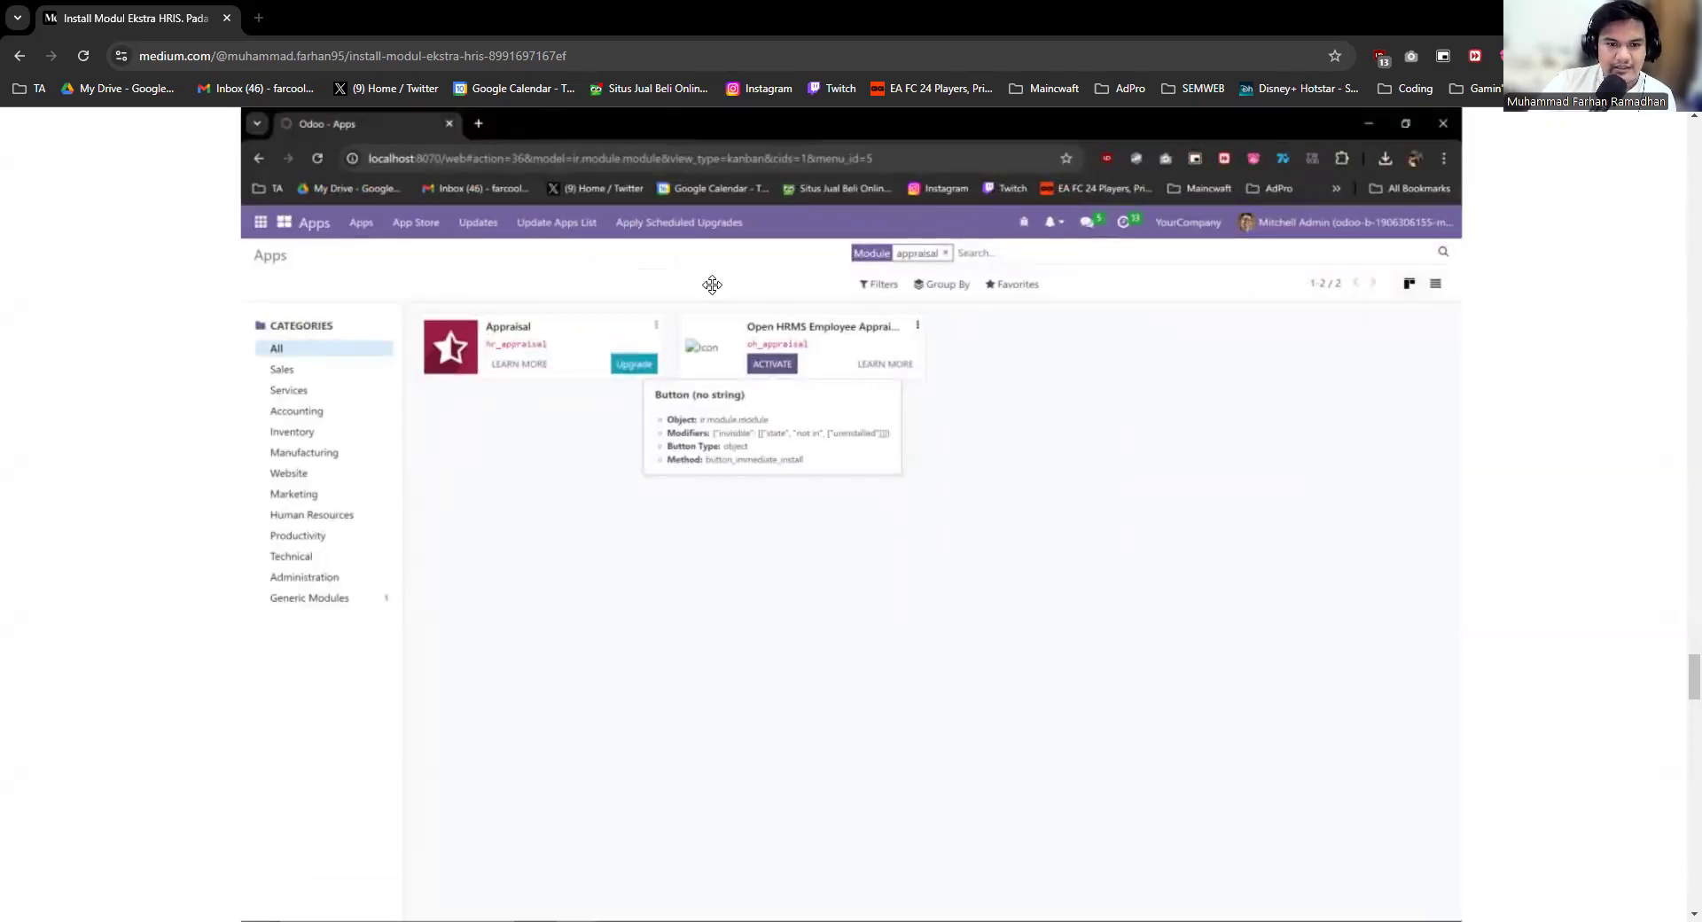
left_click(1564, 326)
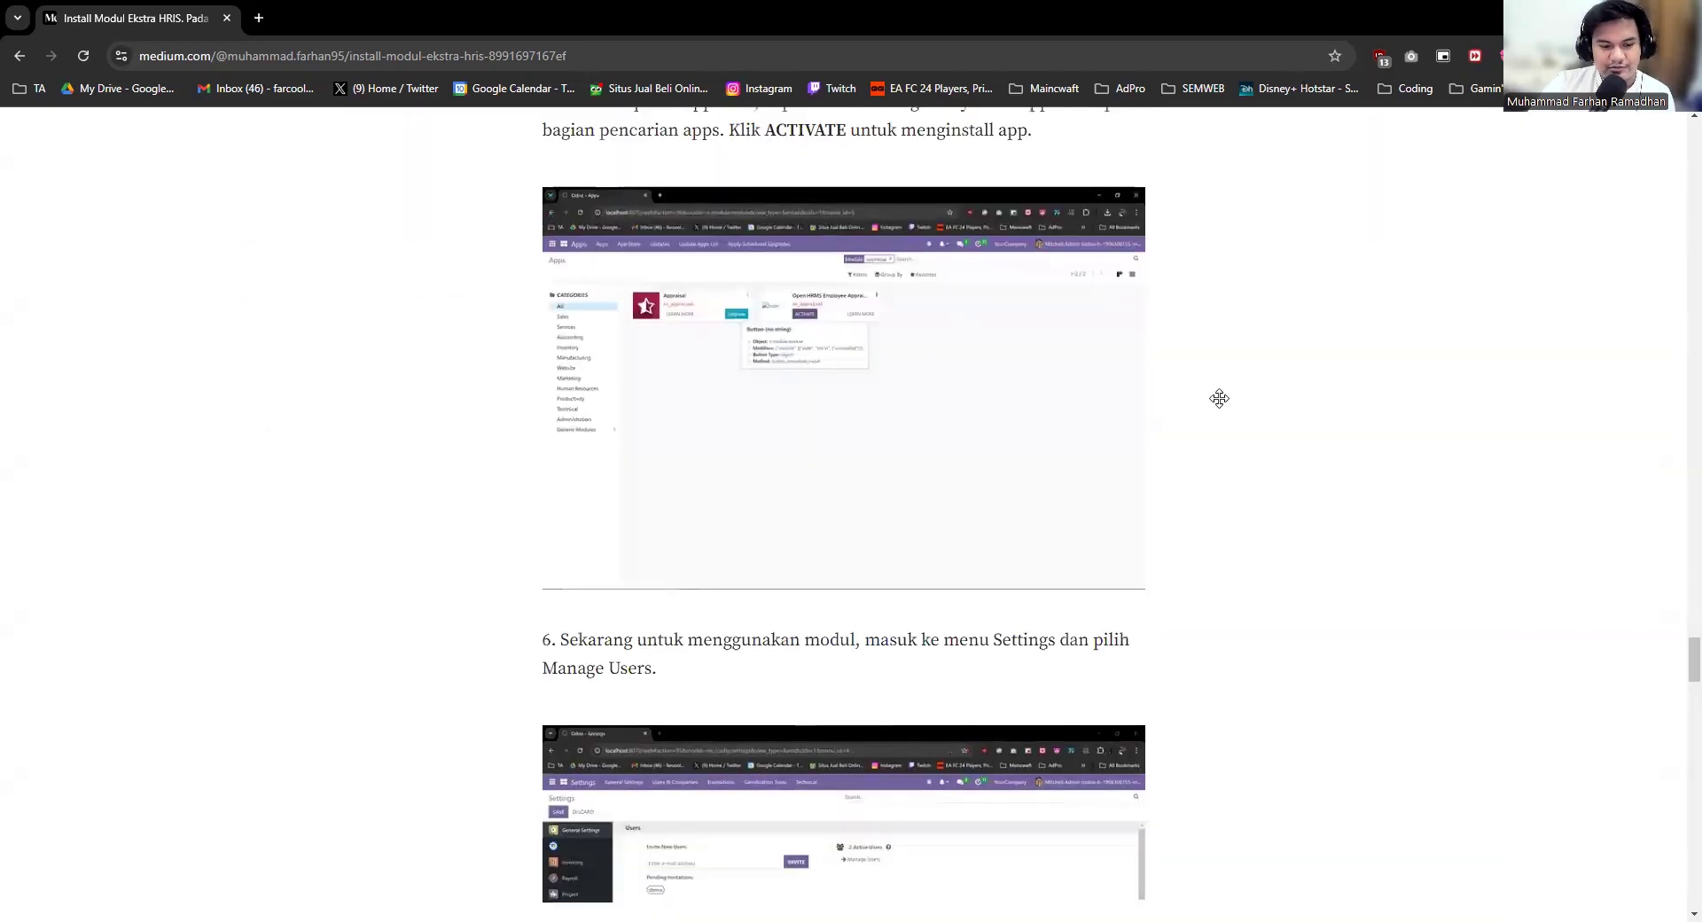
Step: Read the Manage Users instructions and examine the enlarged Settings and Users list screenshots for choosing the active user with Confirmed status
scroll(1219, 398, "down", 2)
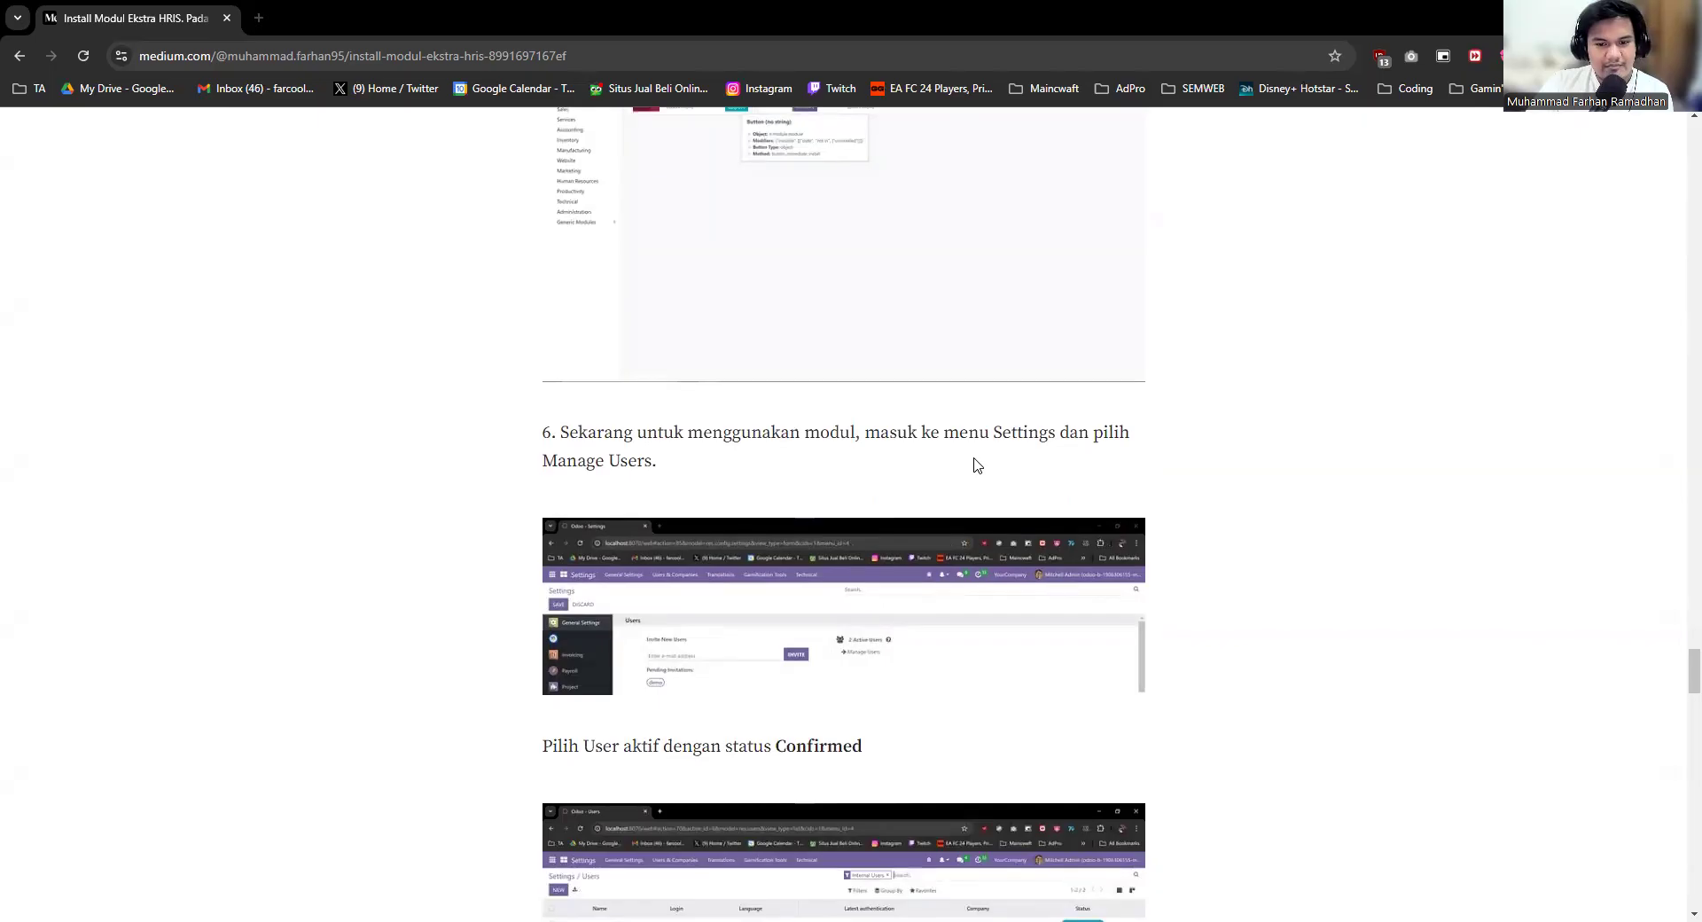
left_click(774, 571)
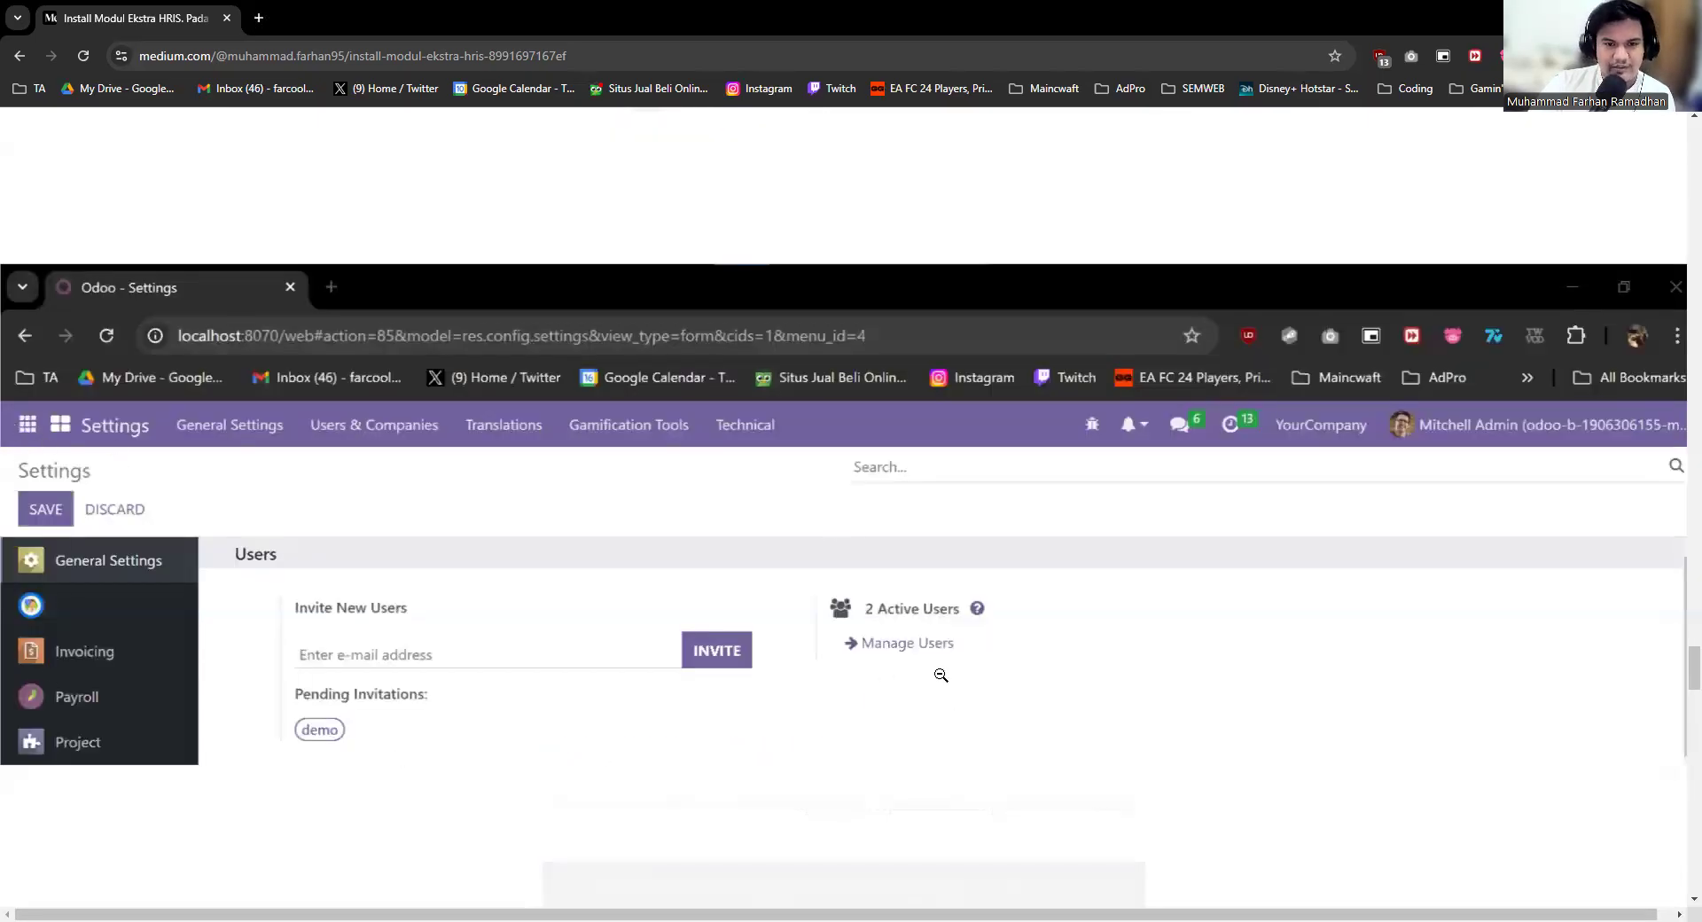
left_click(1101, 213)
scroll(921, 574, "down", 2)
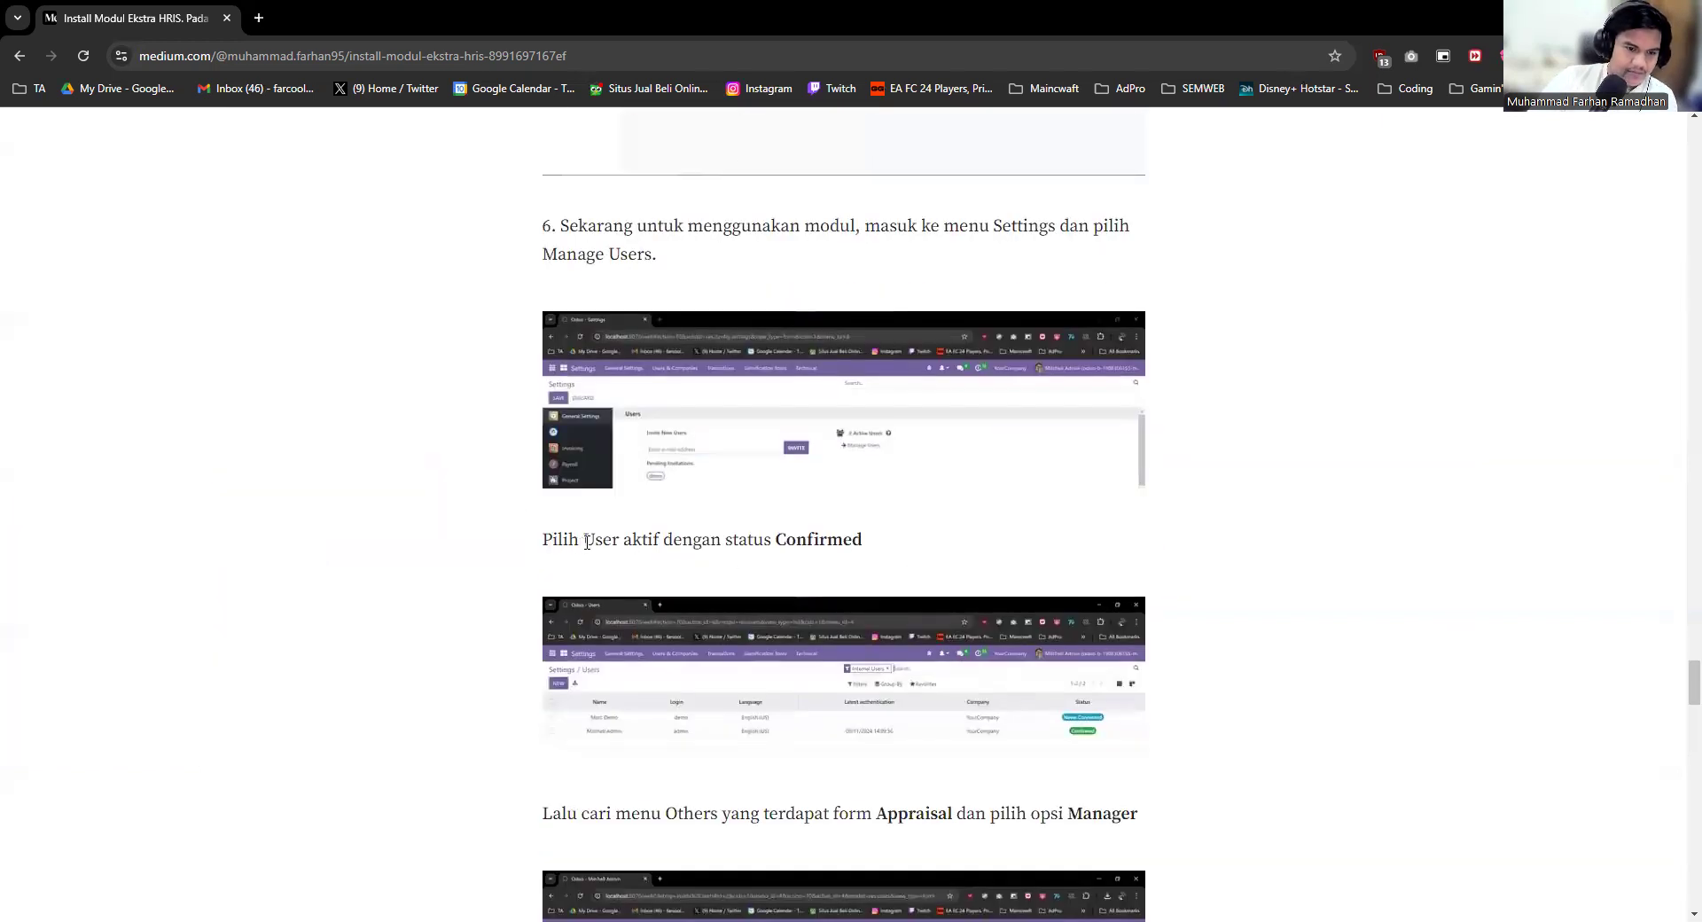
left_click(908, 639)
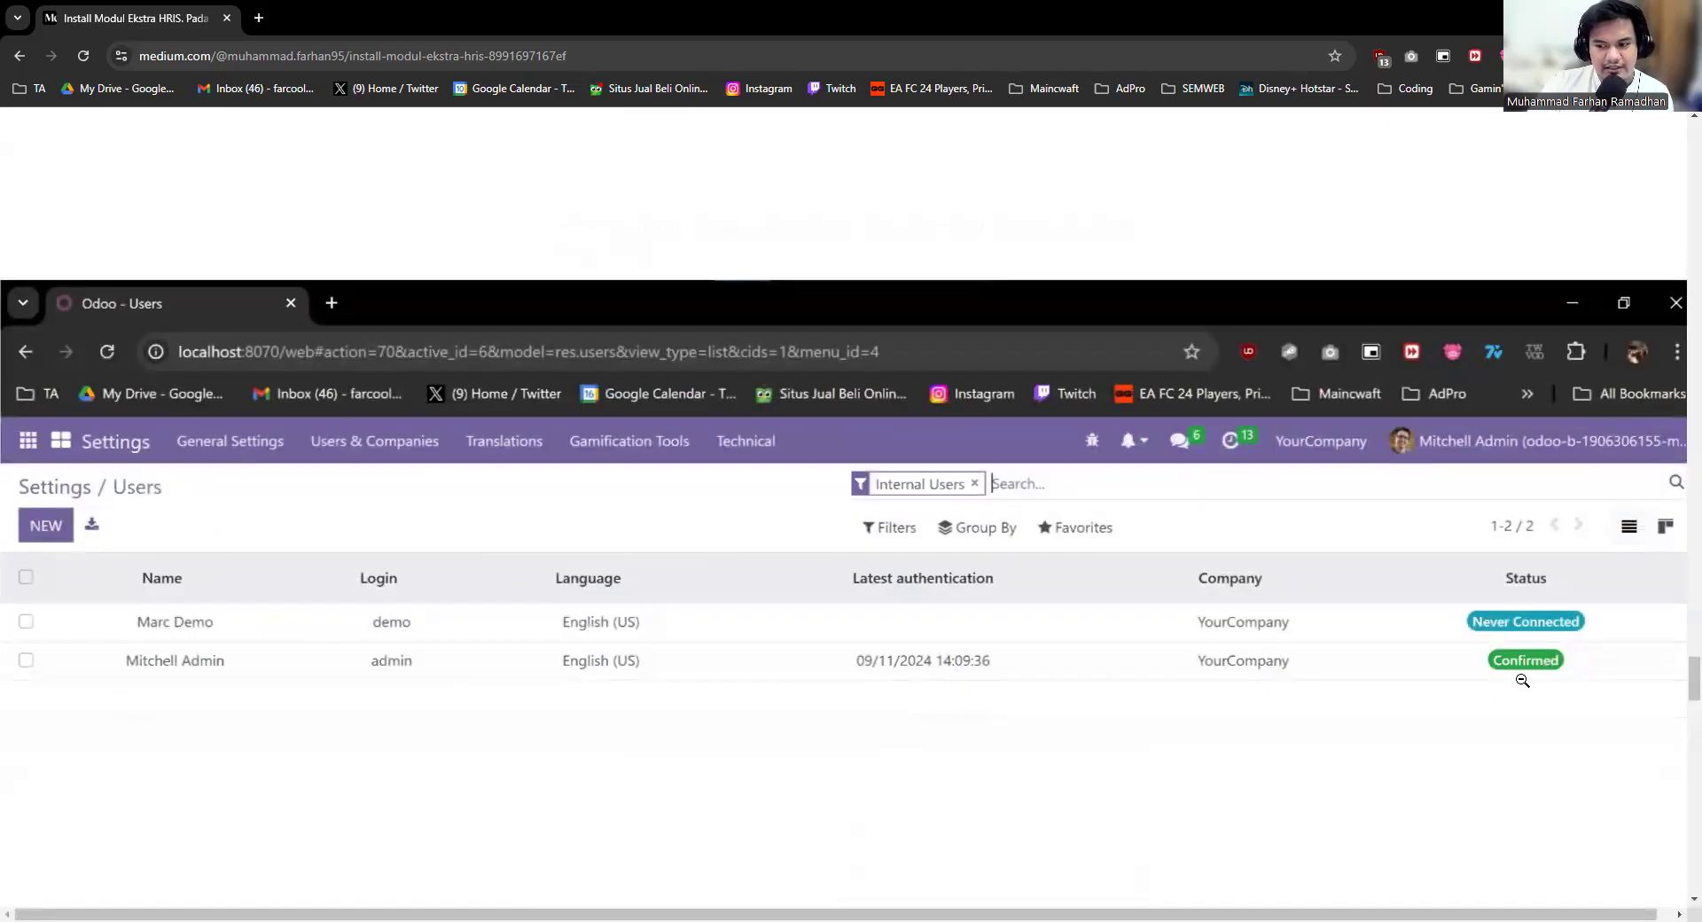
left_click(1197, 210)
Step: Read the instruction on setting the user's Appraisal option to Manager and examine the enlarged user access rights screenshot
scroll(1105, 614, "down", 2)
left_click(838, 600)
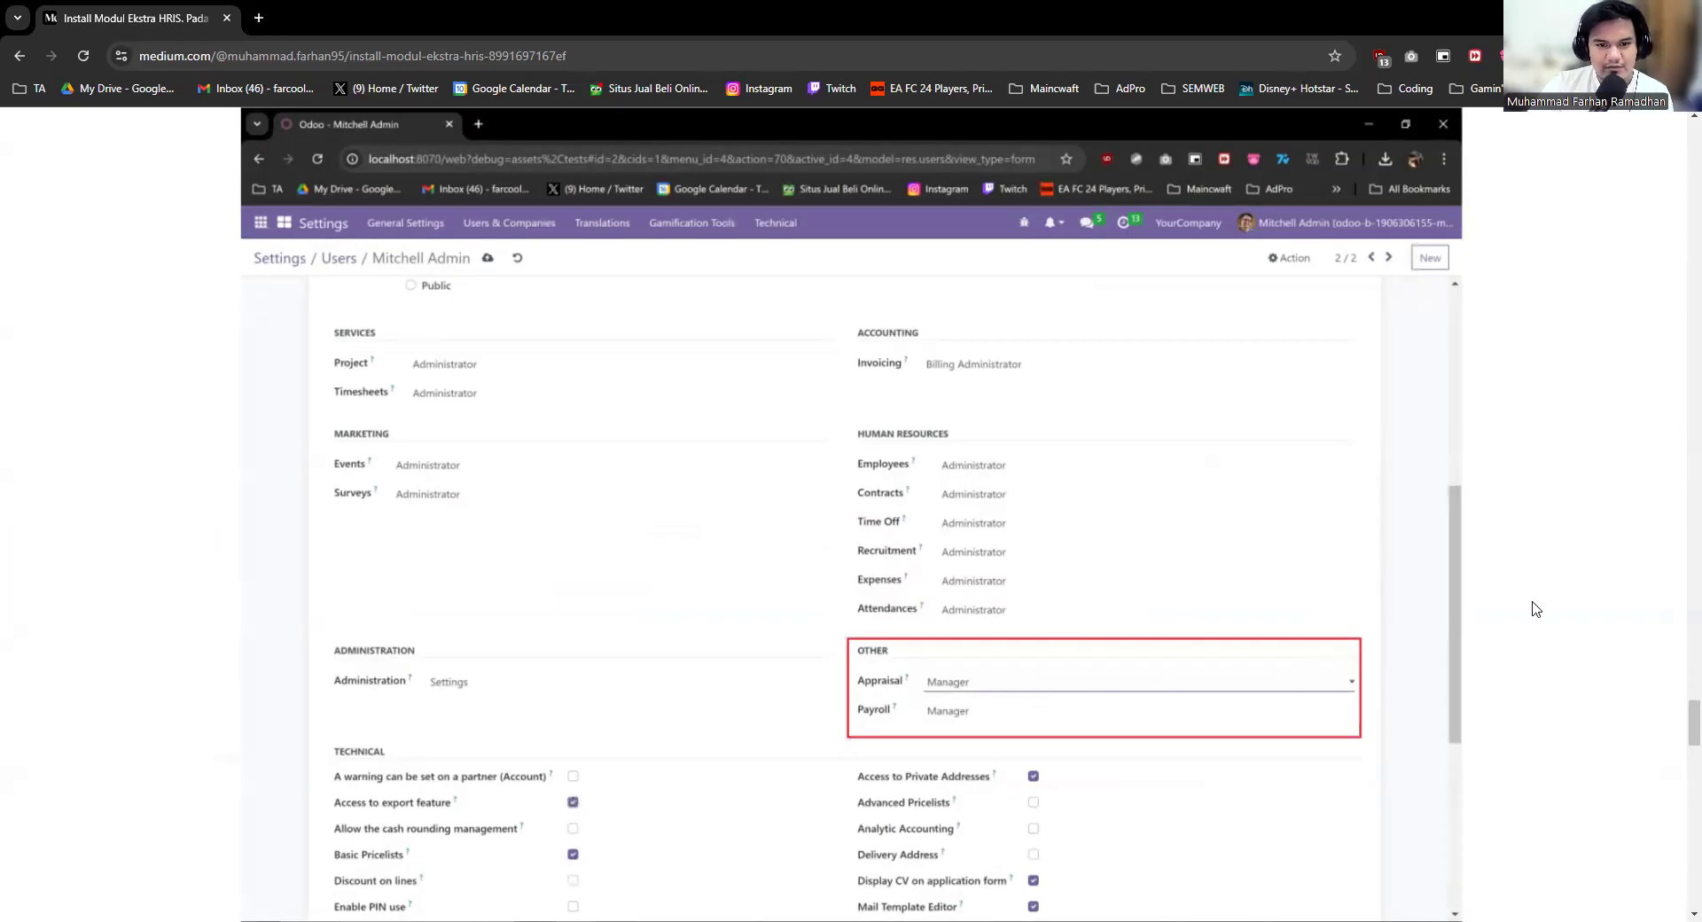
scroll(1512, 629, "down", 5)
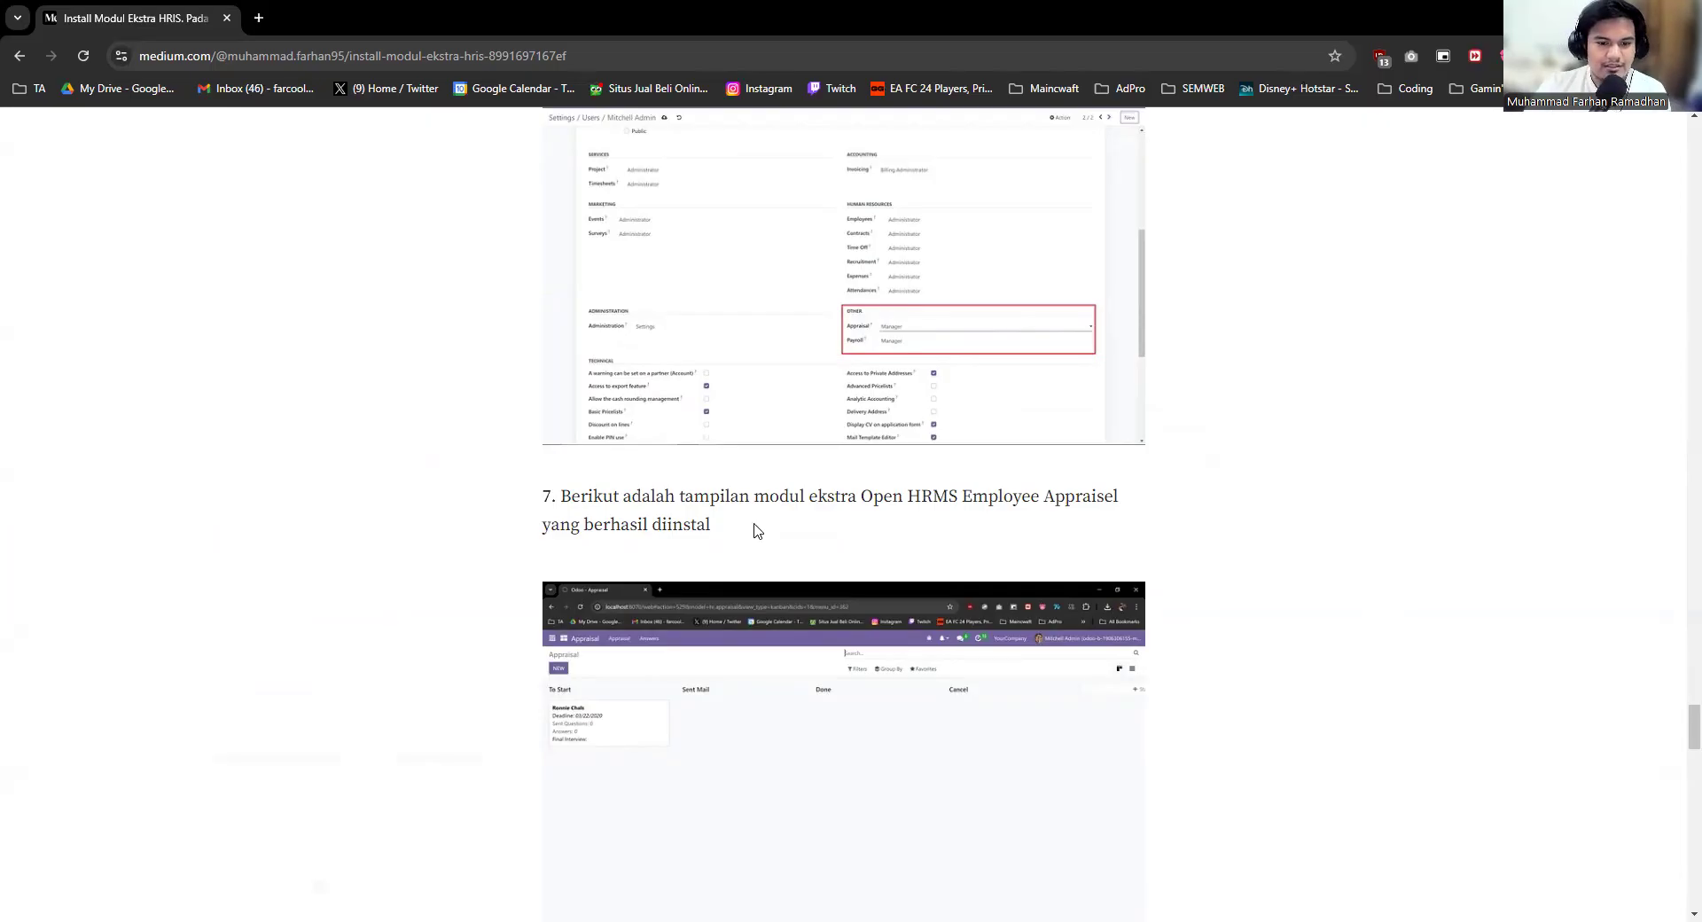
Step: Examine the enlarged Appraisal board screenshot of the final installation step and read the article's closing remarks
left_click(758, 621)
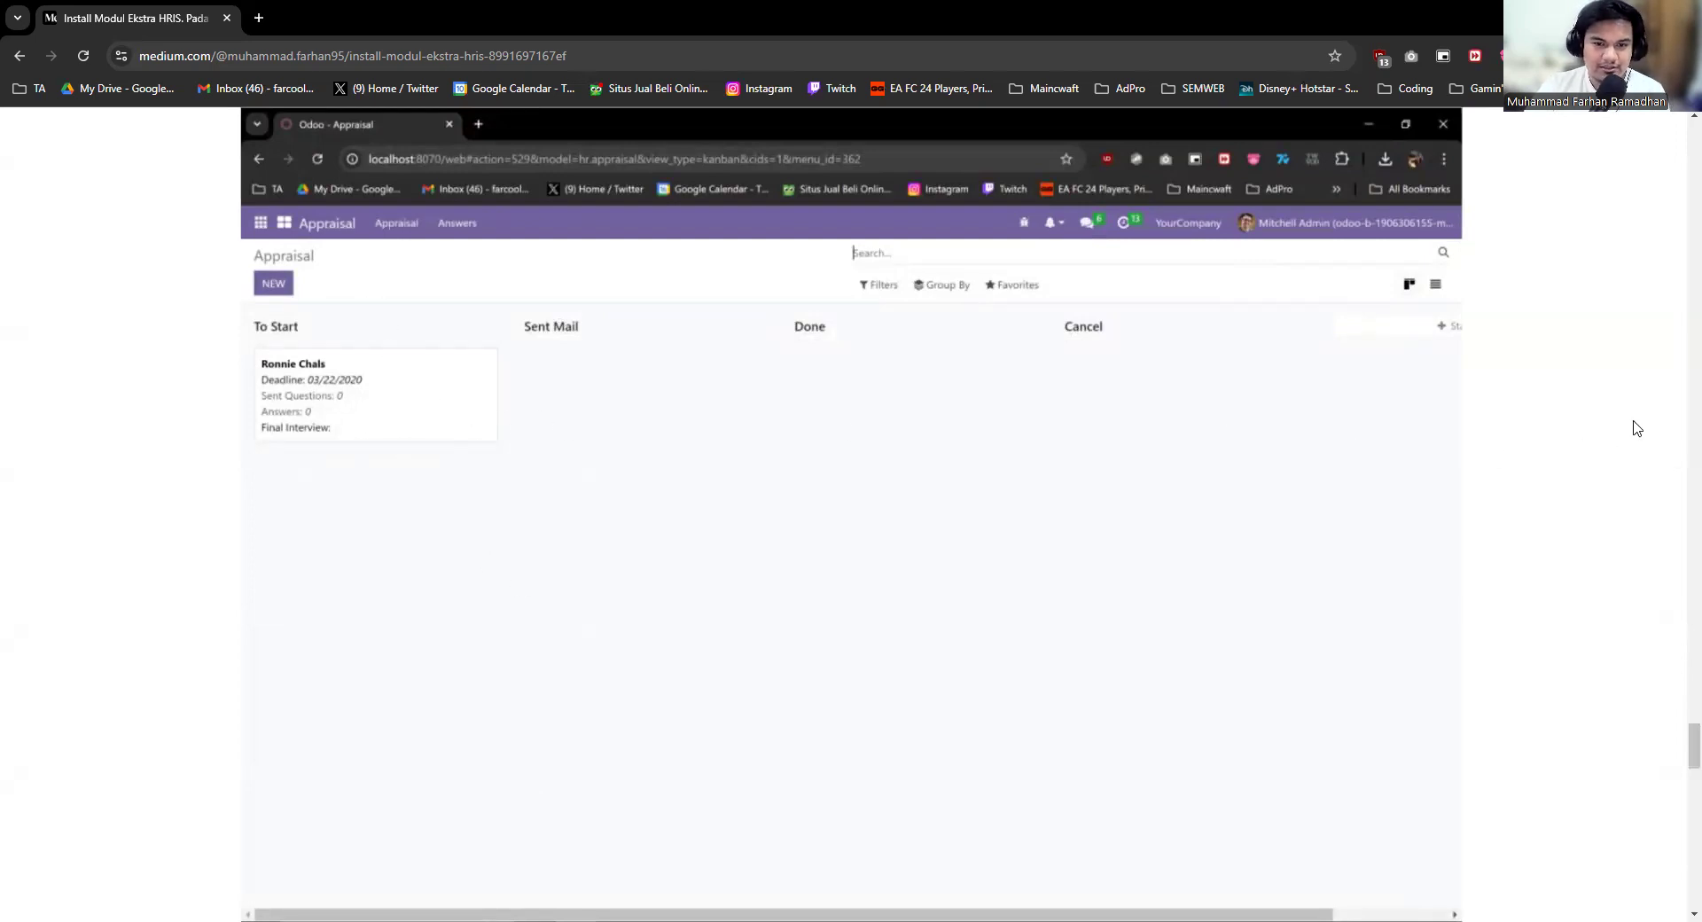
scroll(1324, 492, "down", 5)
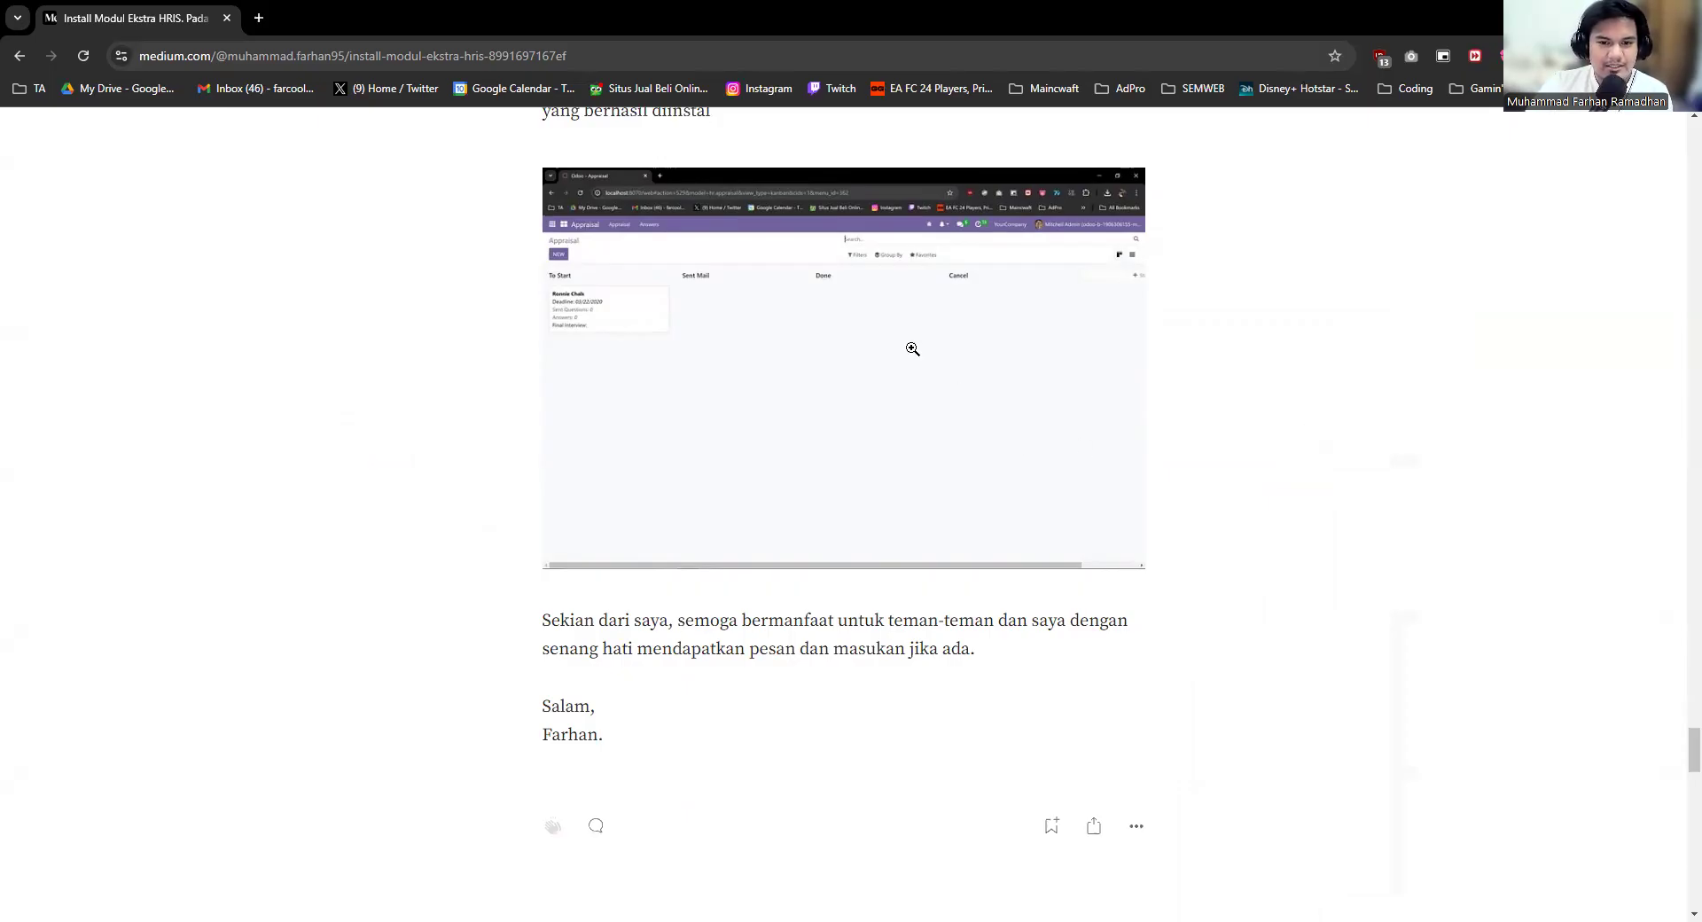
scroll(1226, 525, "up", 2)
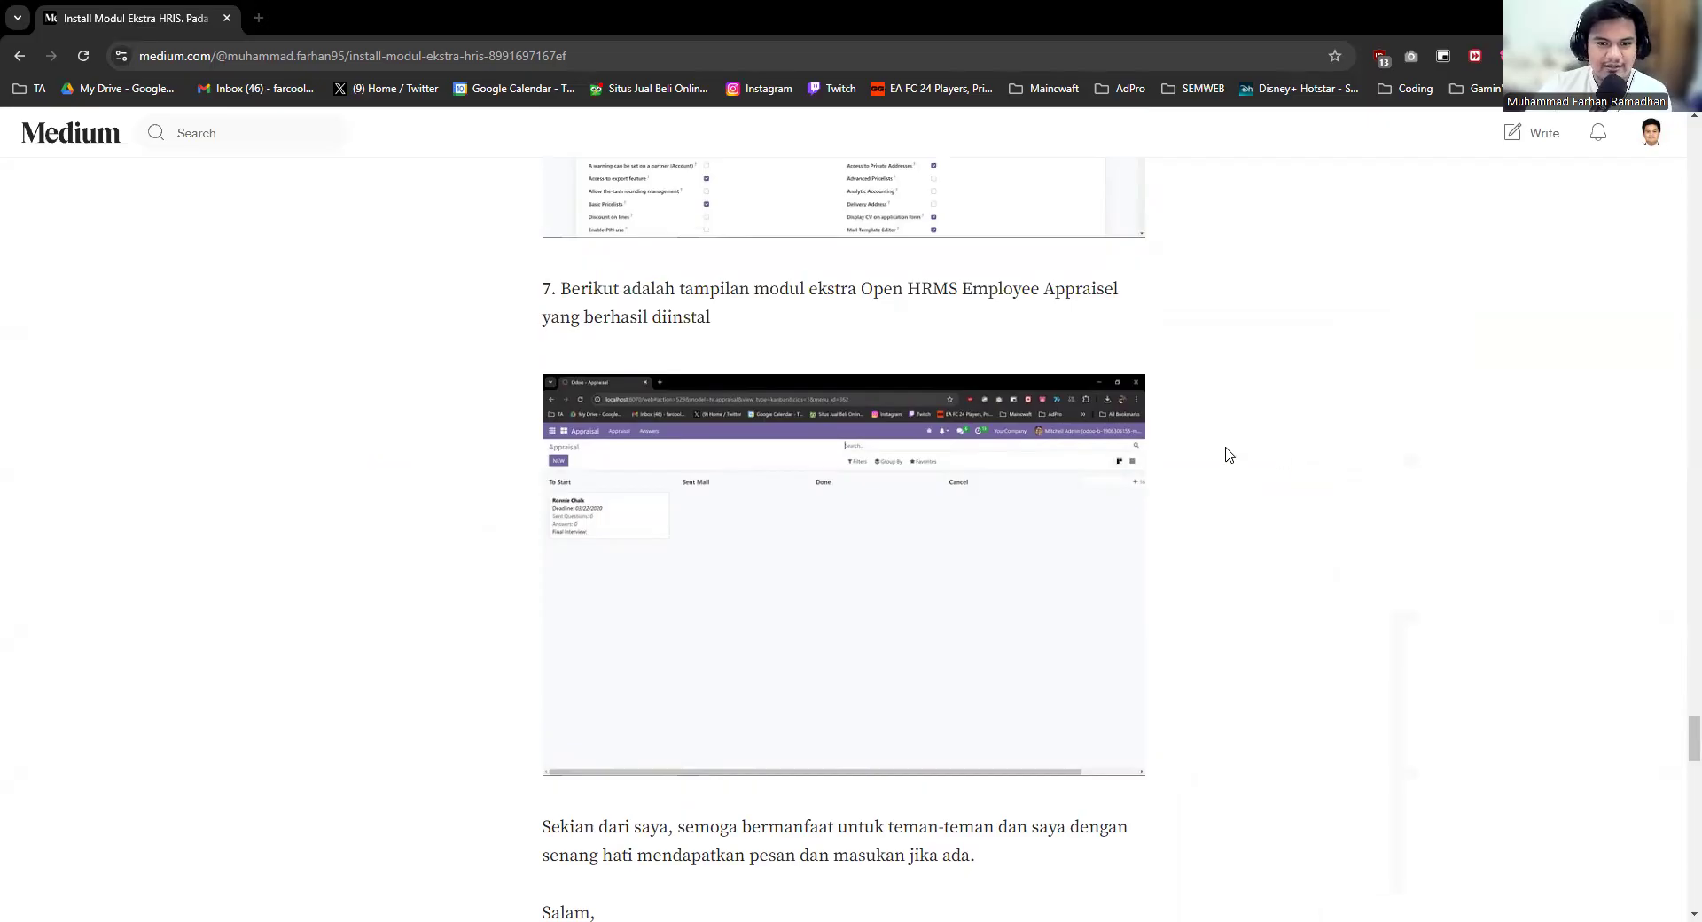
scroll(1223, 453, "down", 2)
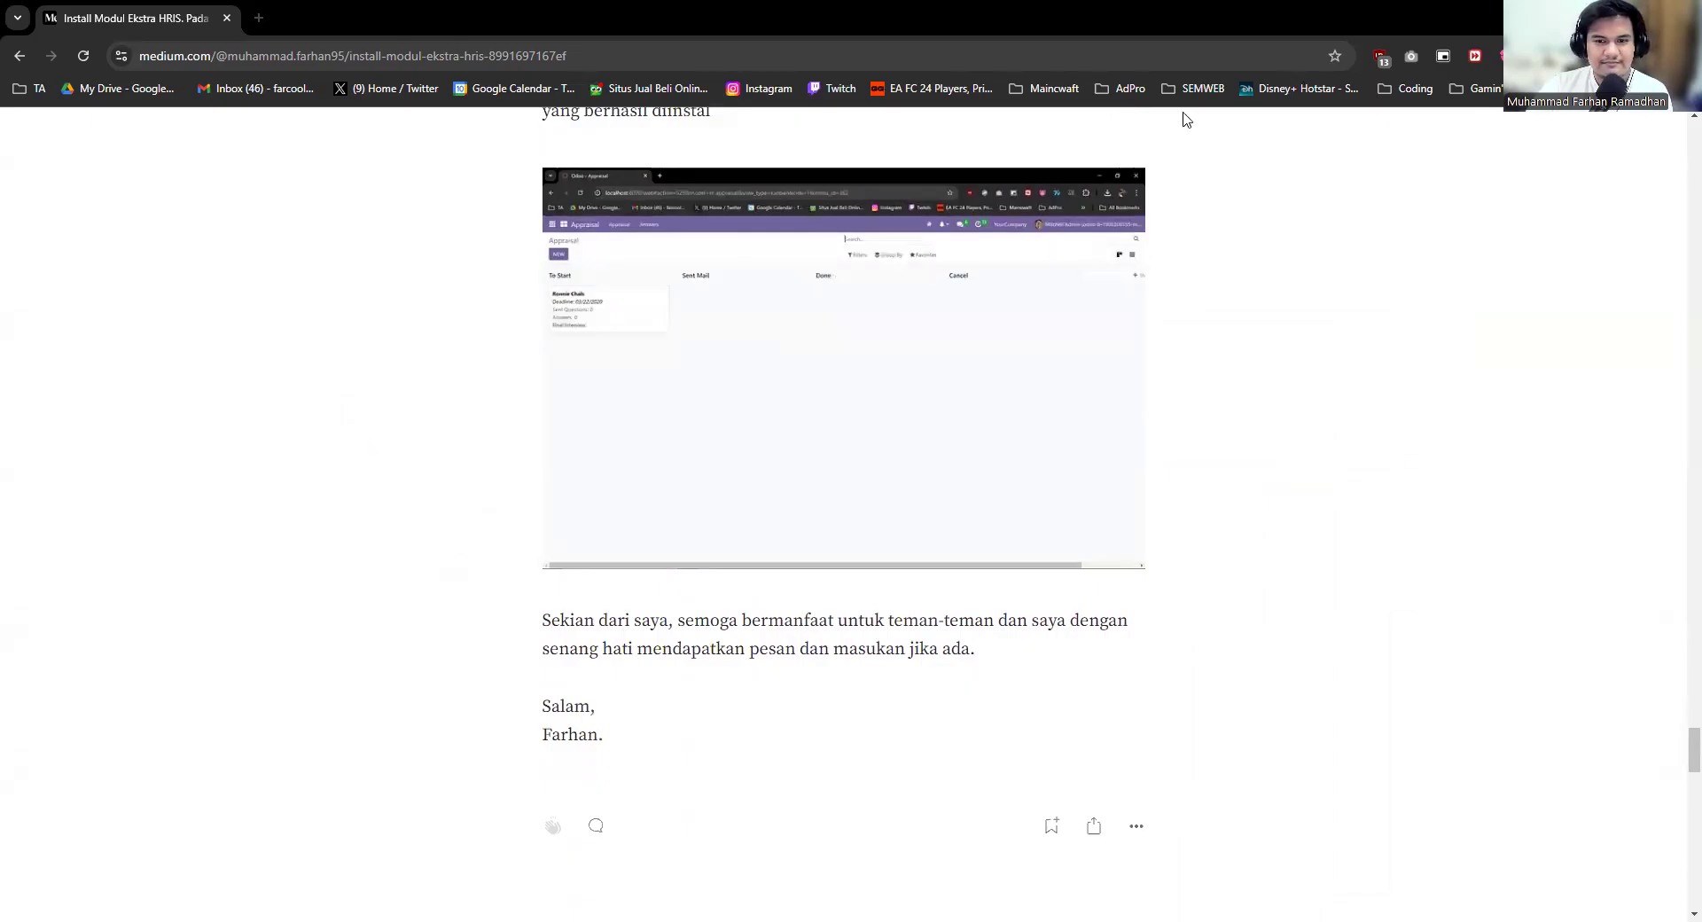